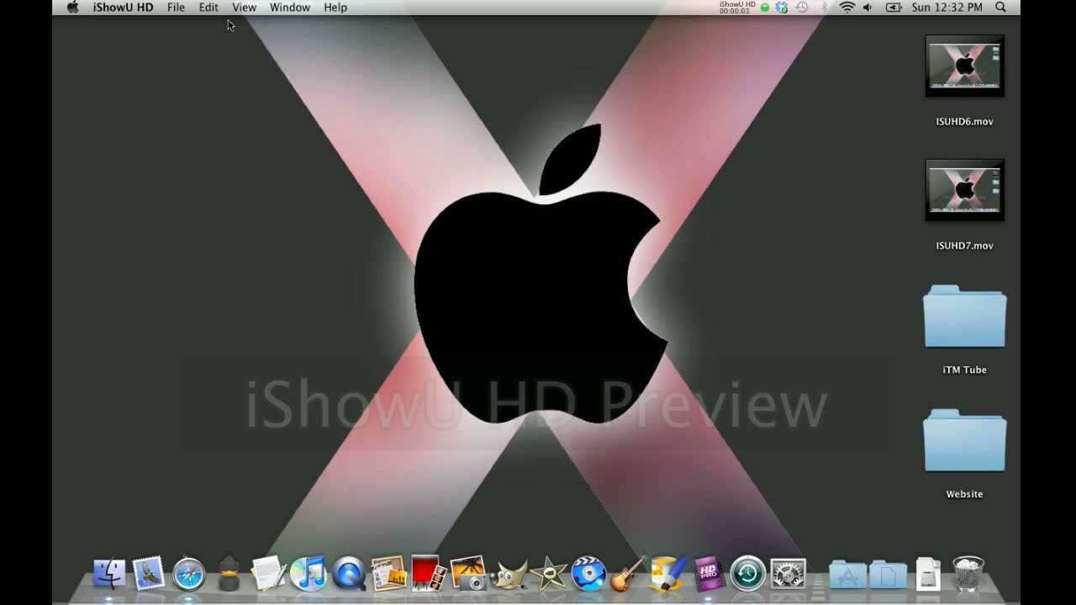
Launch GIMP 2.6 from the Dock on the Finder desktop
left_click_drag(229, 23, 828, 556)
left_click(745, 411)
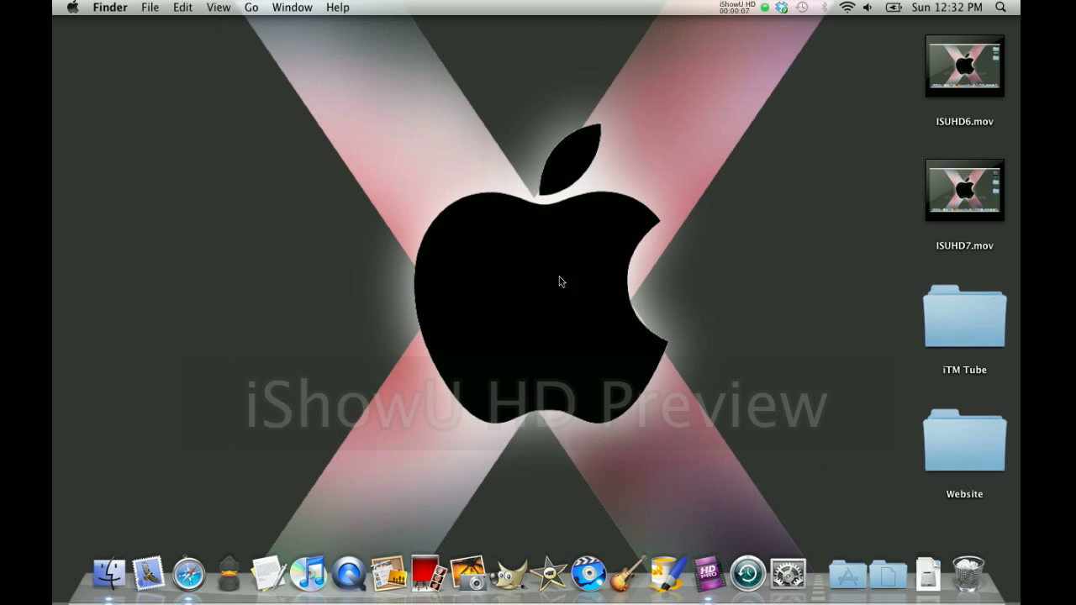
left_click_drag(508, 145, 414, 49)
left_click(507, 575)
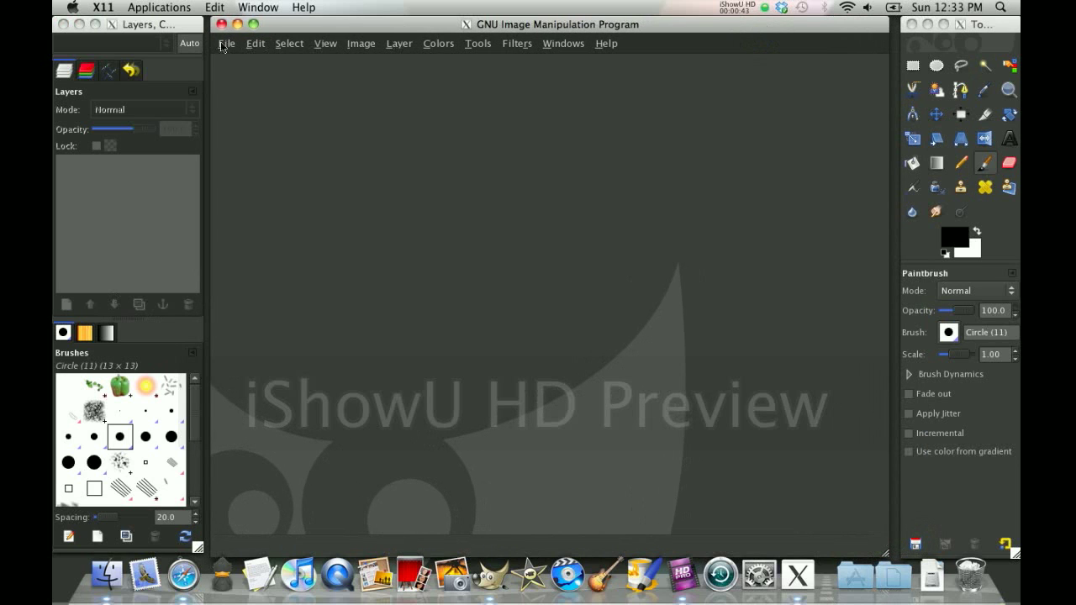
Create a new 1280×800 image filled with Transparency
left_click(225, 43)
left_click(244, 65)
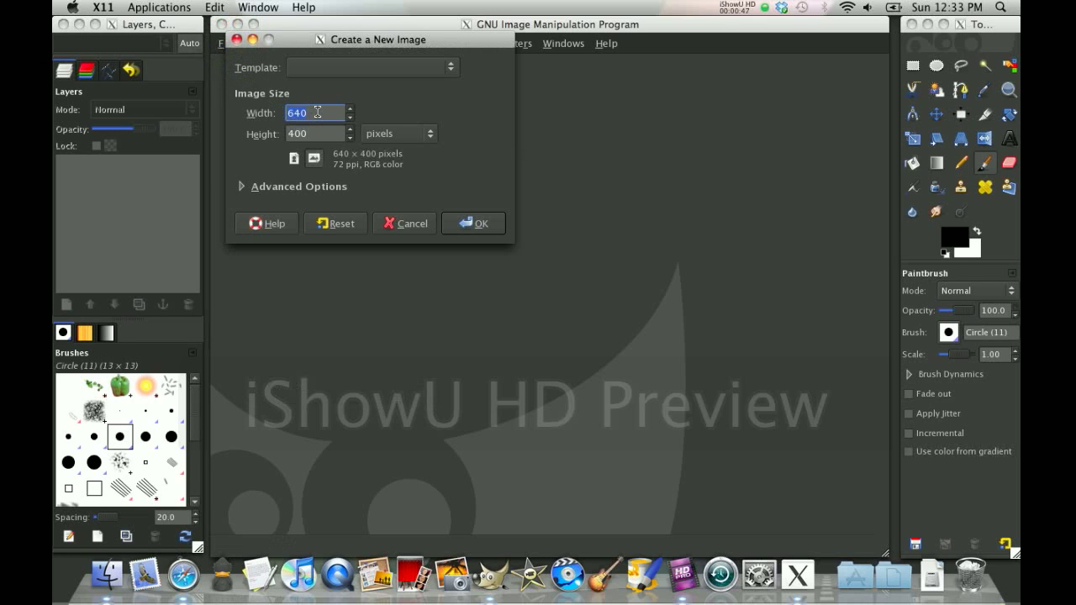
type("1280")
key("Tab")
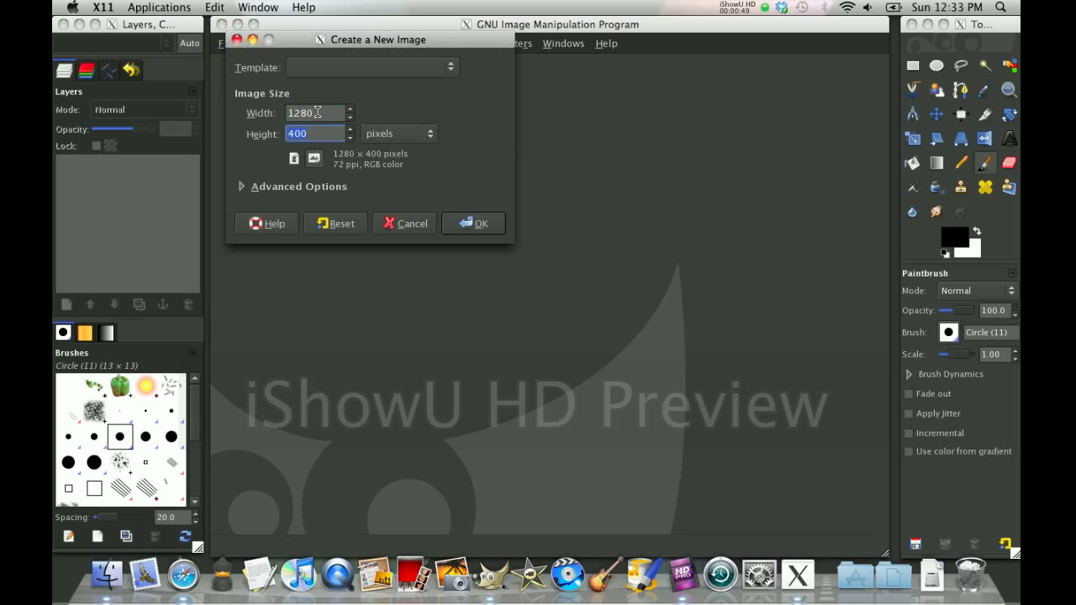
type("800")
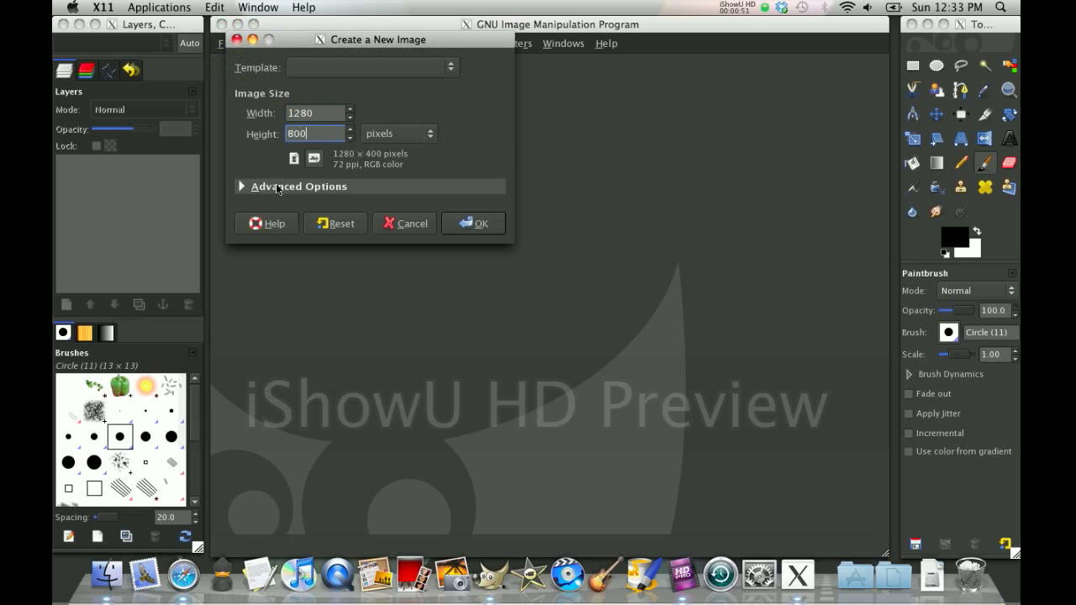
left_click(269, 187)
left_click(269, 188)
left_click(269, 188)
left_click(353, 278)
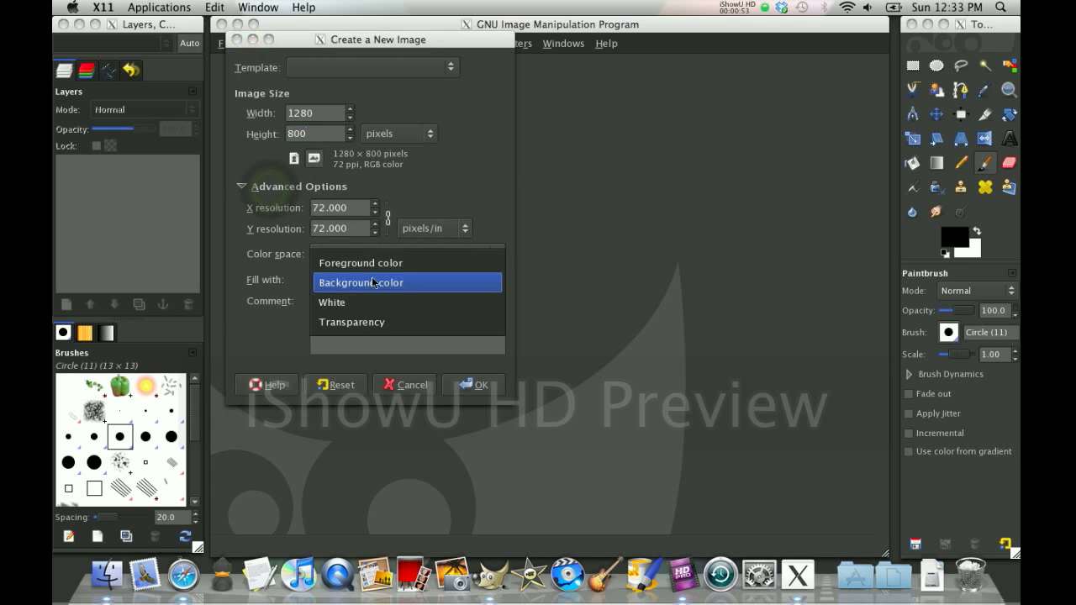
left_click(390, 320)
left_click(473, 383)
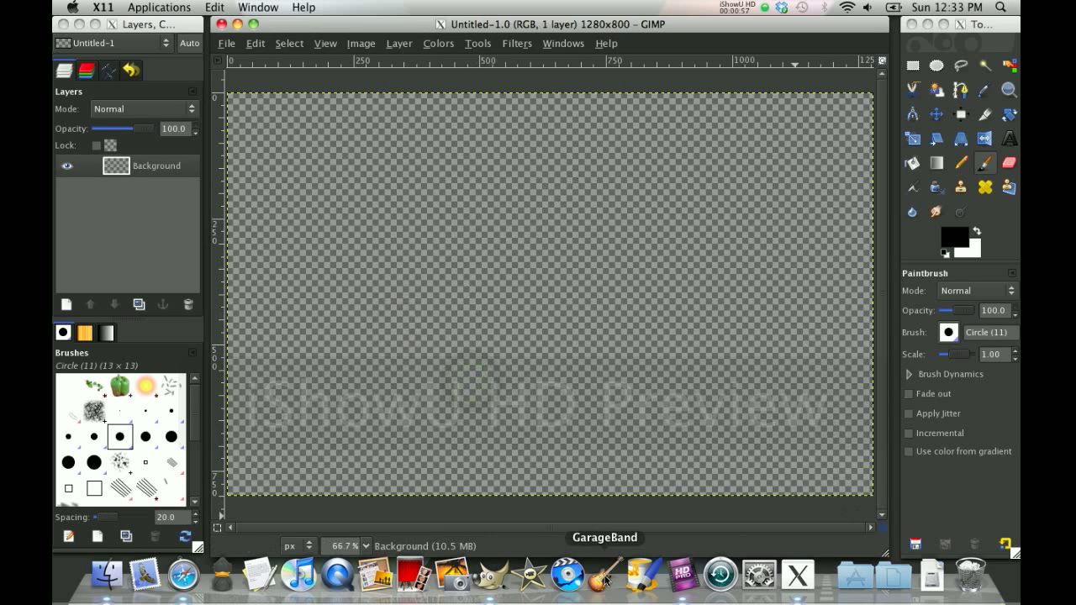
In Safari, search Google Images for flowers and open the Two Flowers photo
left_click(181, 574)
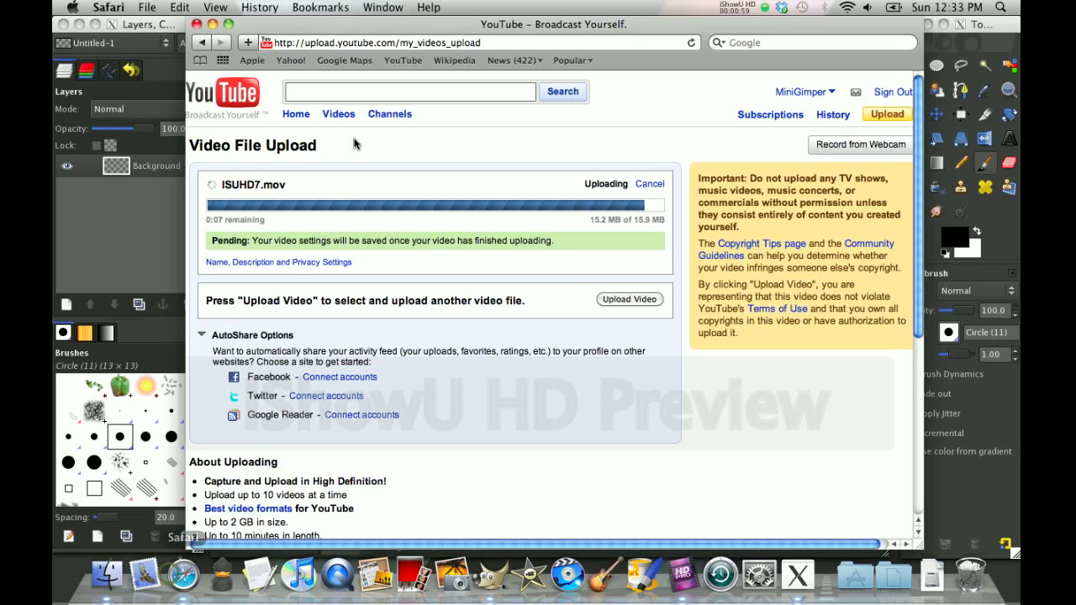
key("super+t")
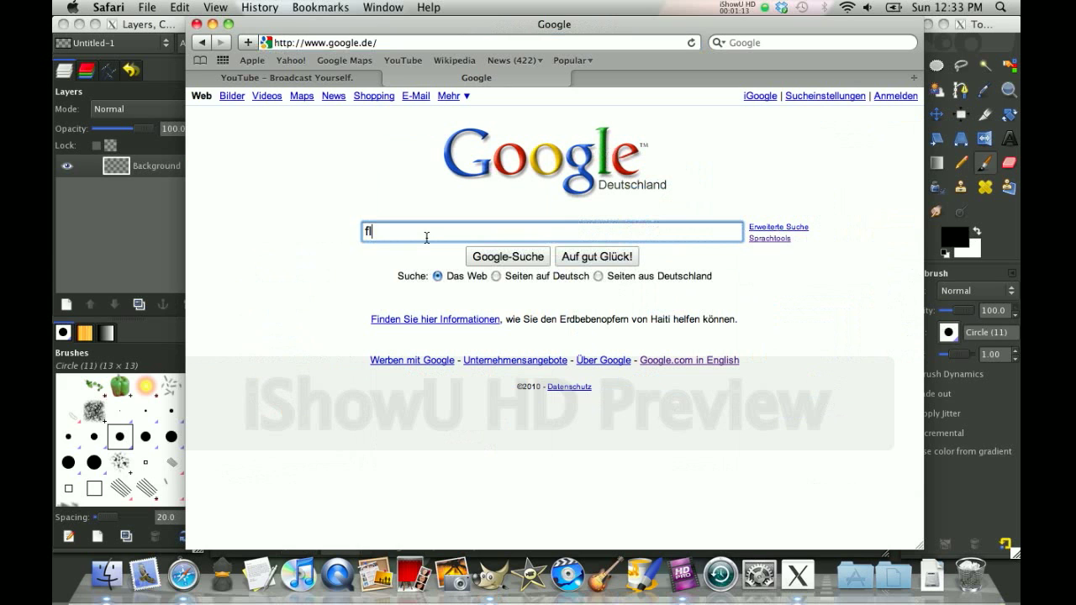
type("owe")
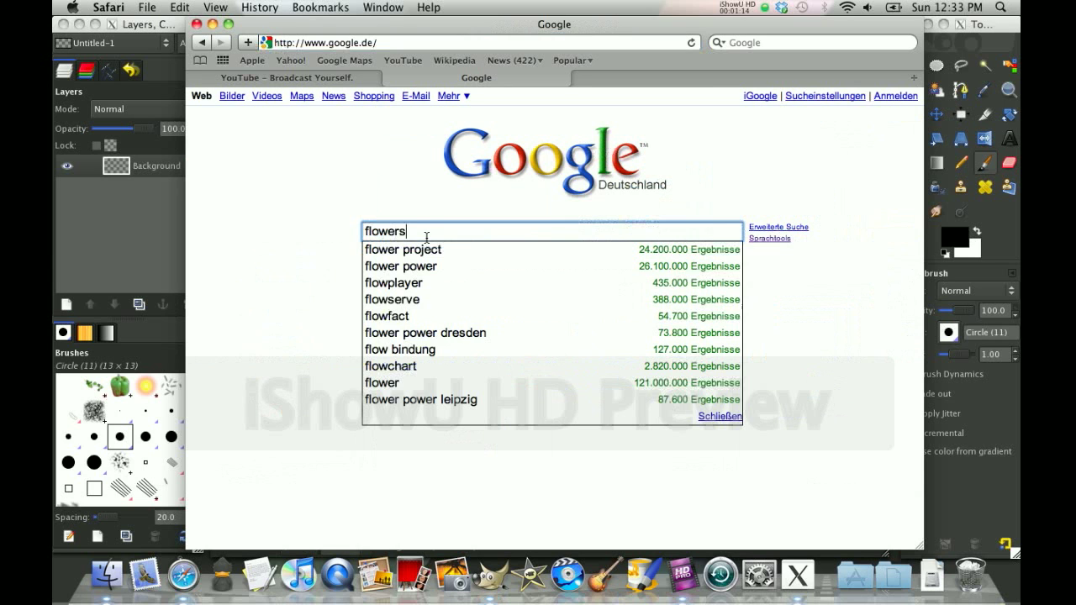
type("rs")
key("Return")
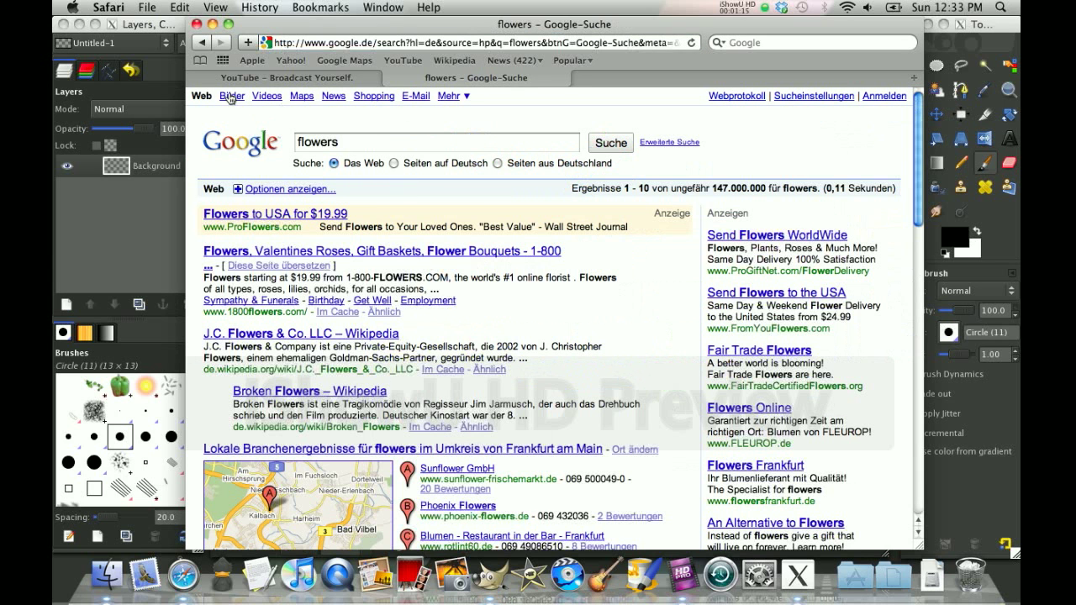
left_click(230, 97)
scroll(589, 336, "down", 10)
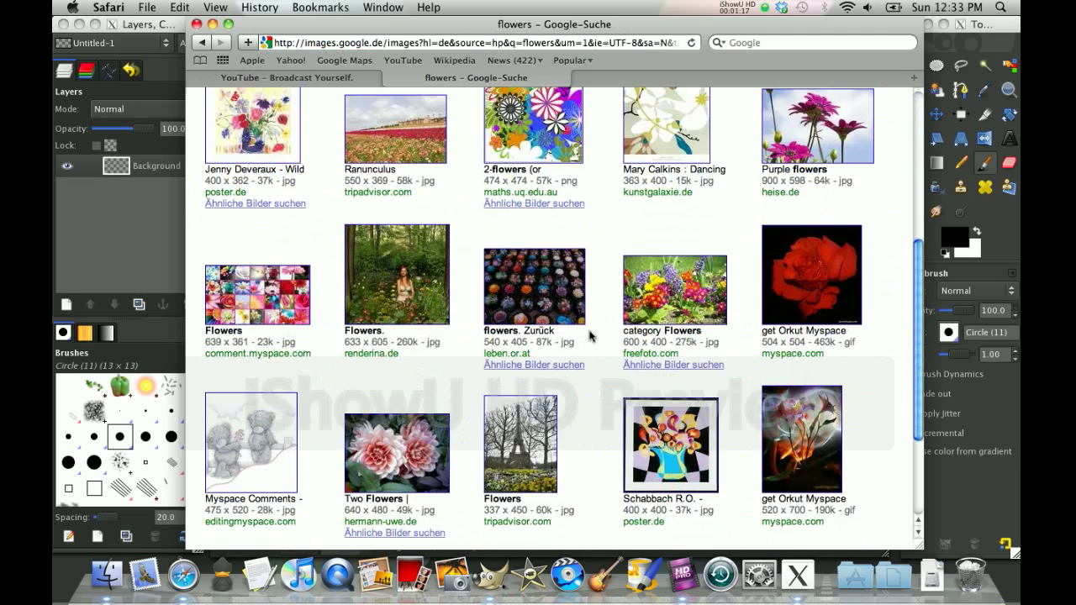
scroll(590, 336, "down", 3)
left_click(370, 325)
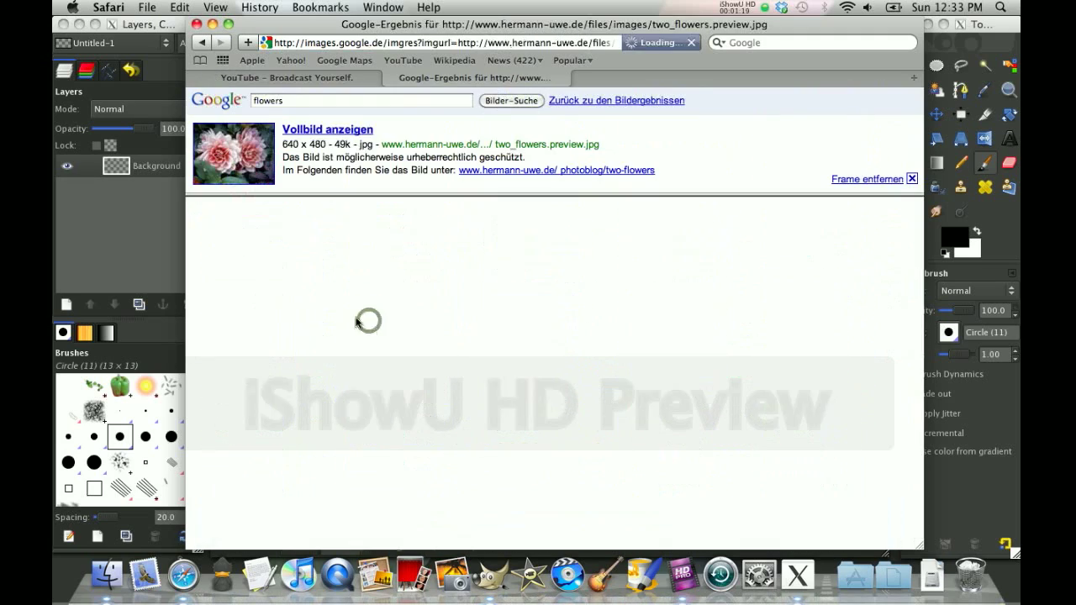
Save the two_flowers.preview image to the Desktop and go back to the result page
right_click(514, 287)
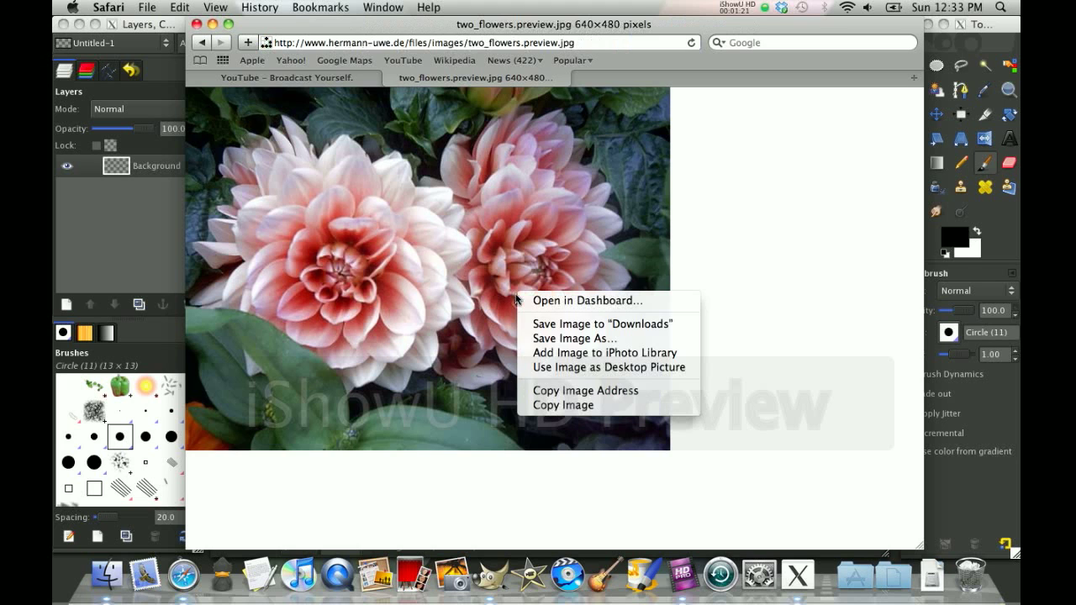
left_click(559, 338)
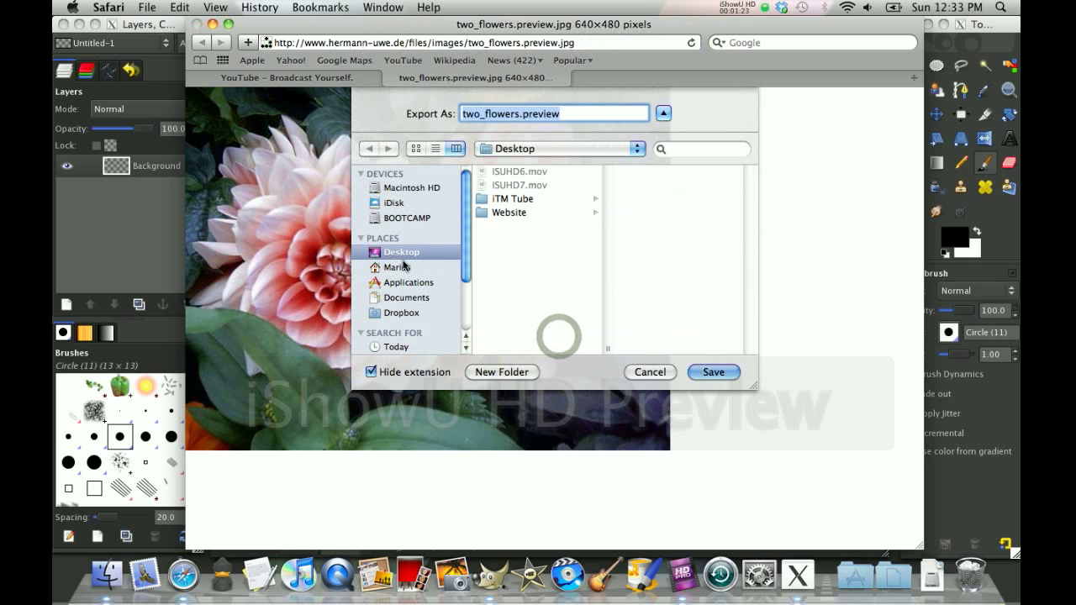
left_click(401, 252)
left_click(711, 373)
key("super+bracketleft")
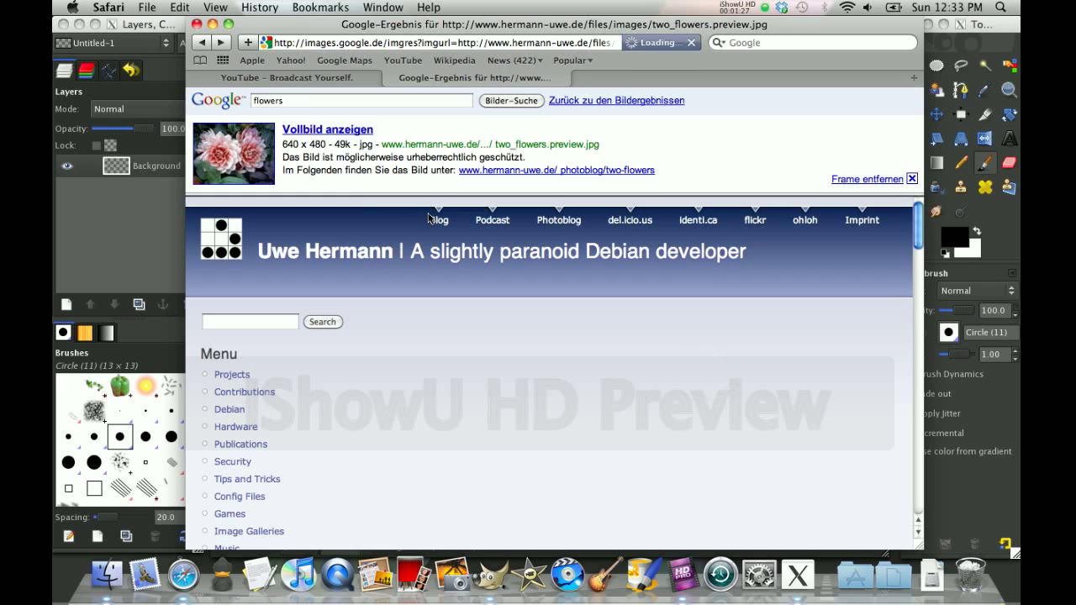
Search Google Images for apple and open the black Apple logo in a new tab
left_click(288, 100)
key("BackSpace")
key("BackSpace")
key("BackSpace")
key("BackSpace")
key("BackSpace")
key("BackSpace")
key("BackSpace")
type("apple")
key("Return")
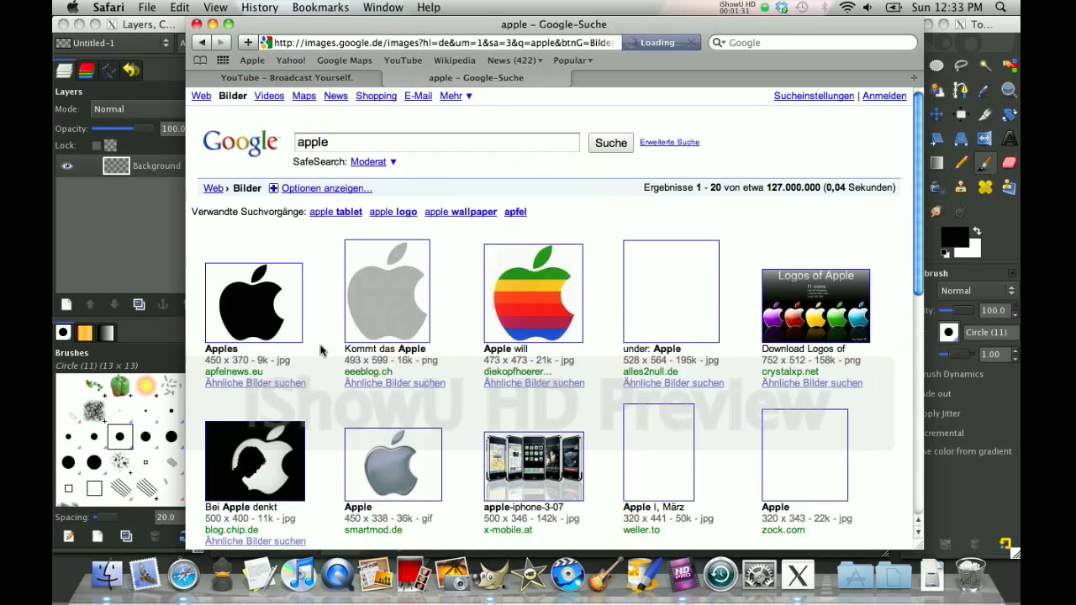
left_click(243, 296)
right_click(237, 182)
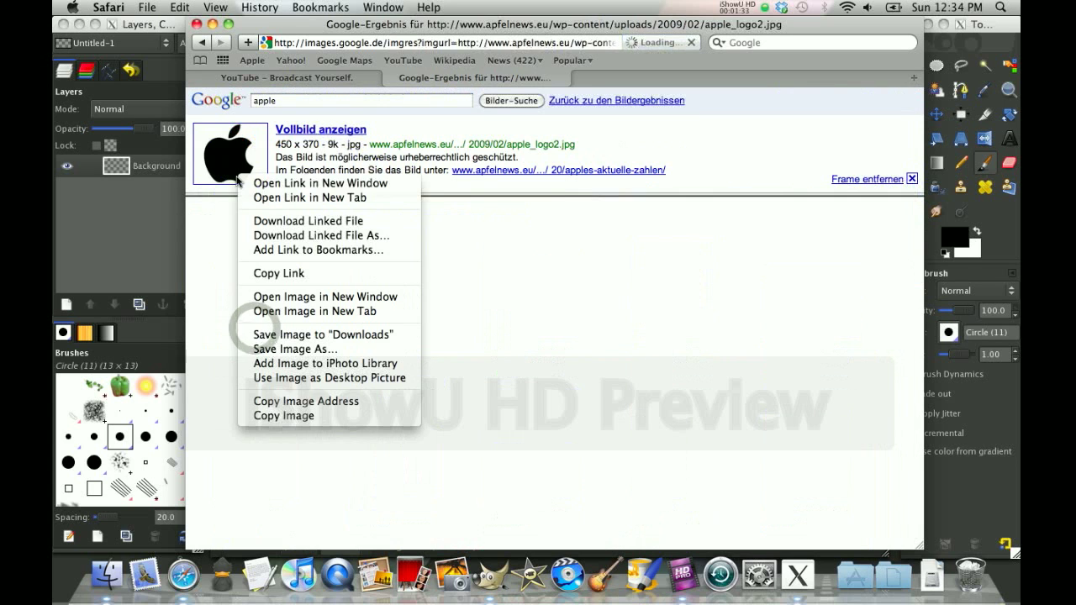
left_click(276, 197)
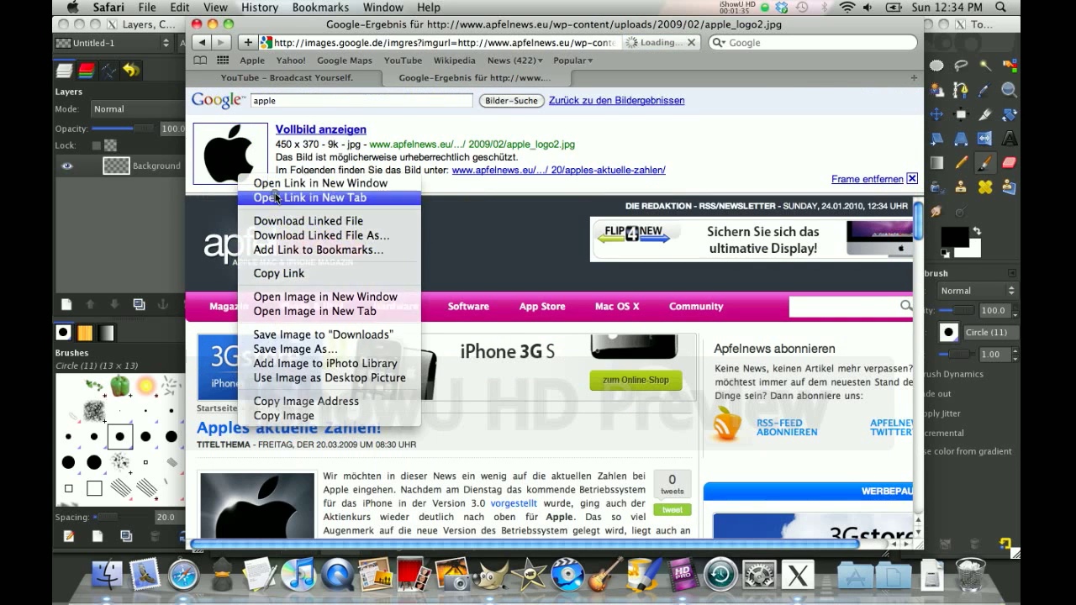
left_click(679, 80)
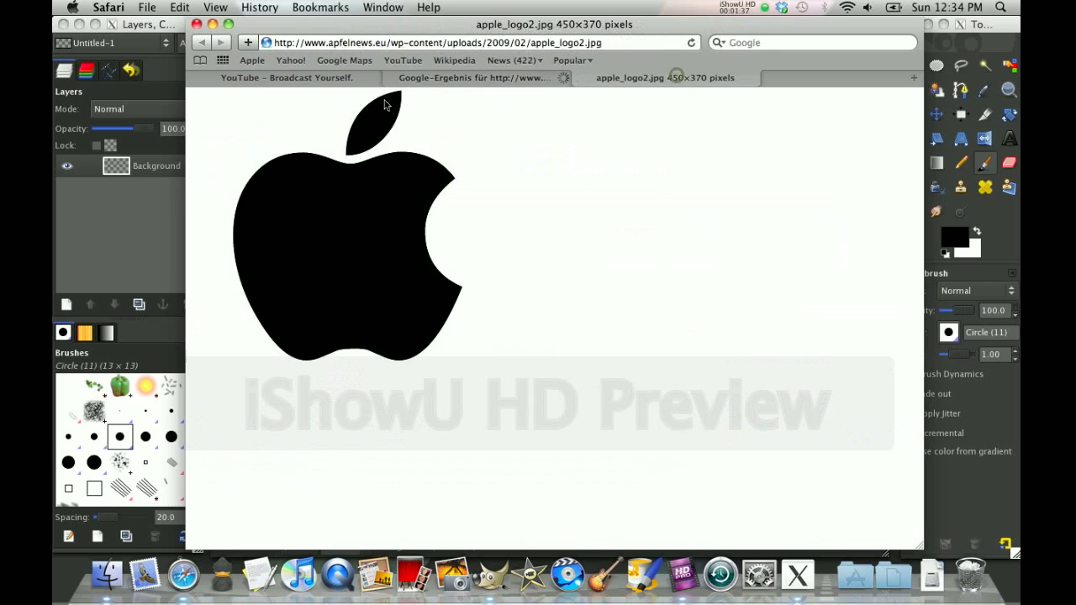
Save apple_logo2 to the Desktop and close the Google and logo tabs
right_click(386, 197)
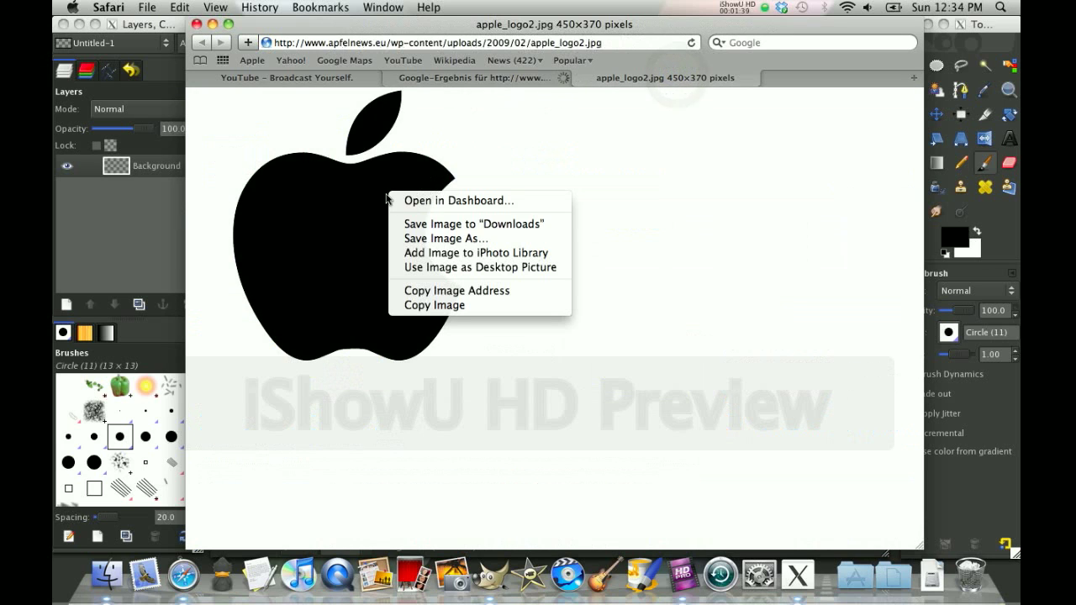
left_click(435, 239)
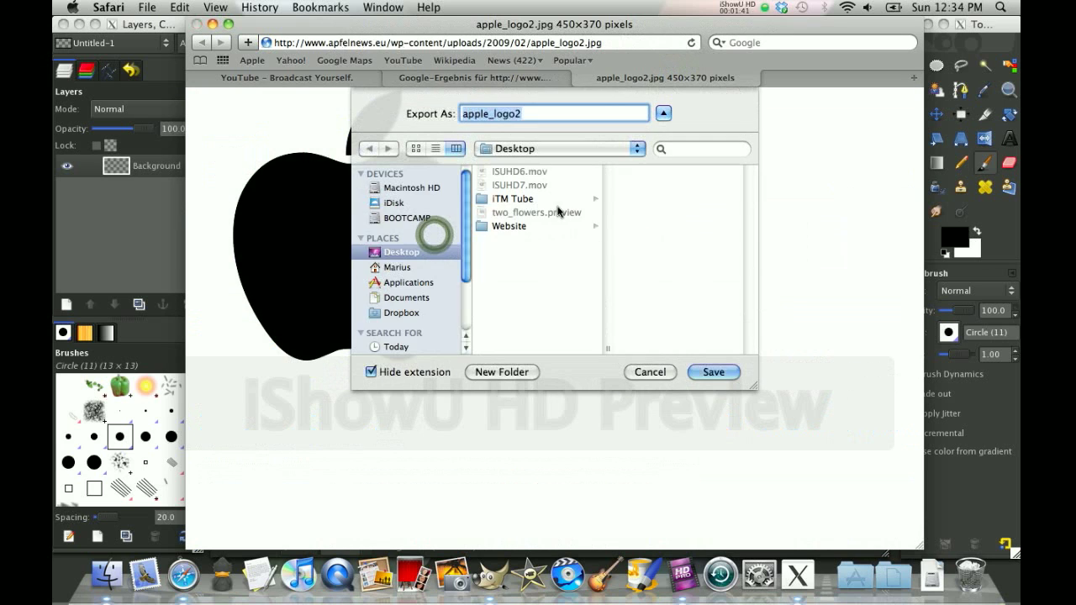
left_click(713, 372)
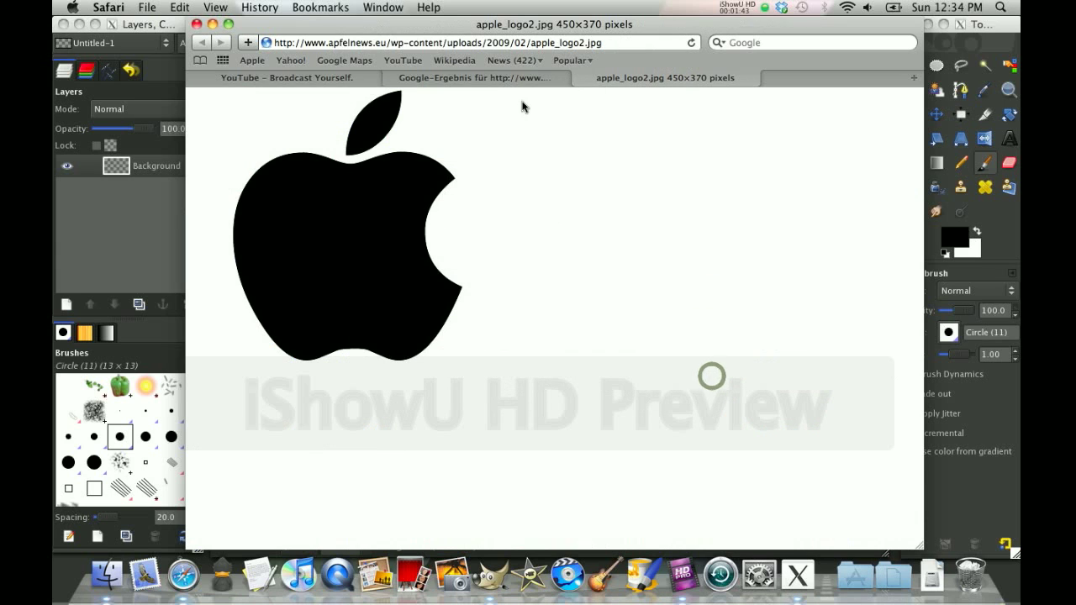
left_click(390, 77)
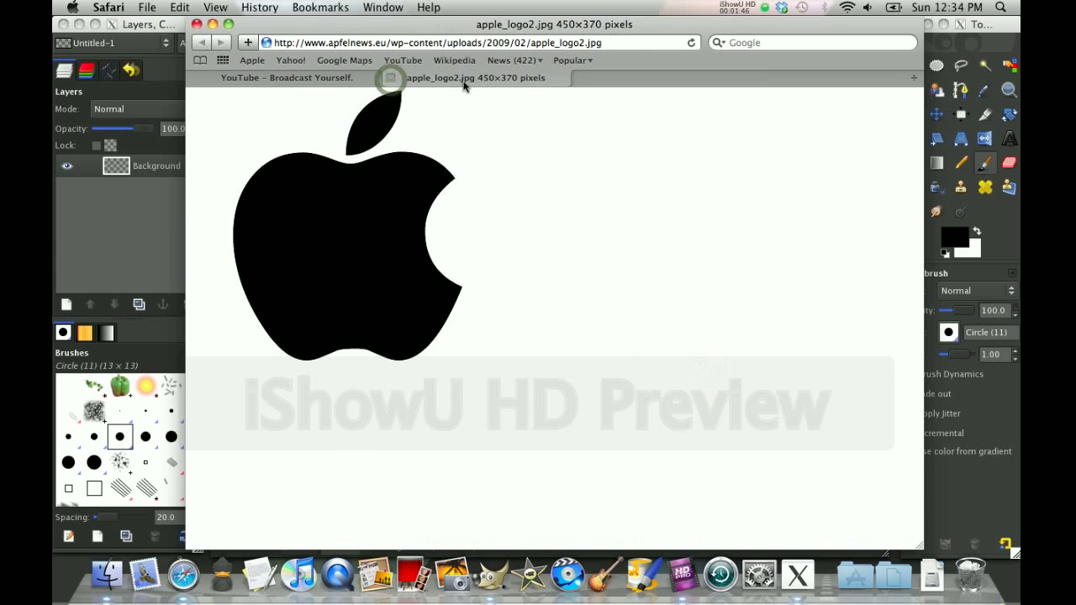
left_click(390, 77)
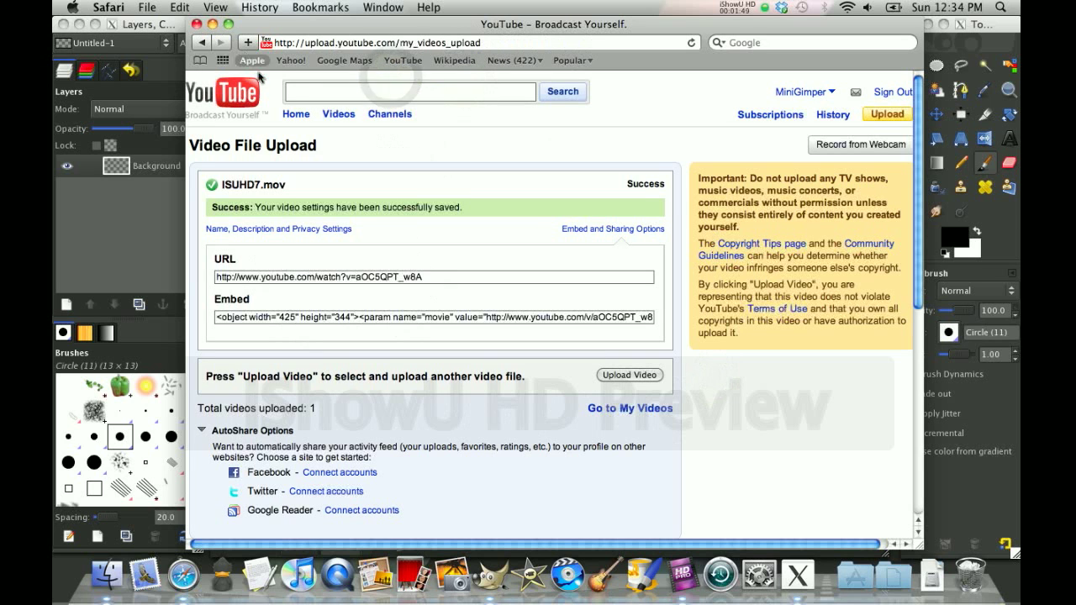
Open two_flowers.preview.jpg from the Desktop as a new layer in Untitled-1
key("super+q")
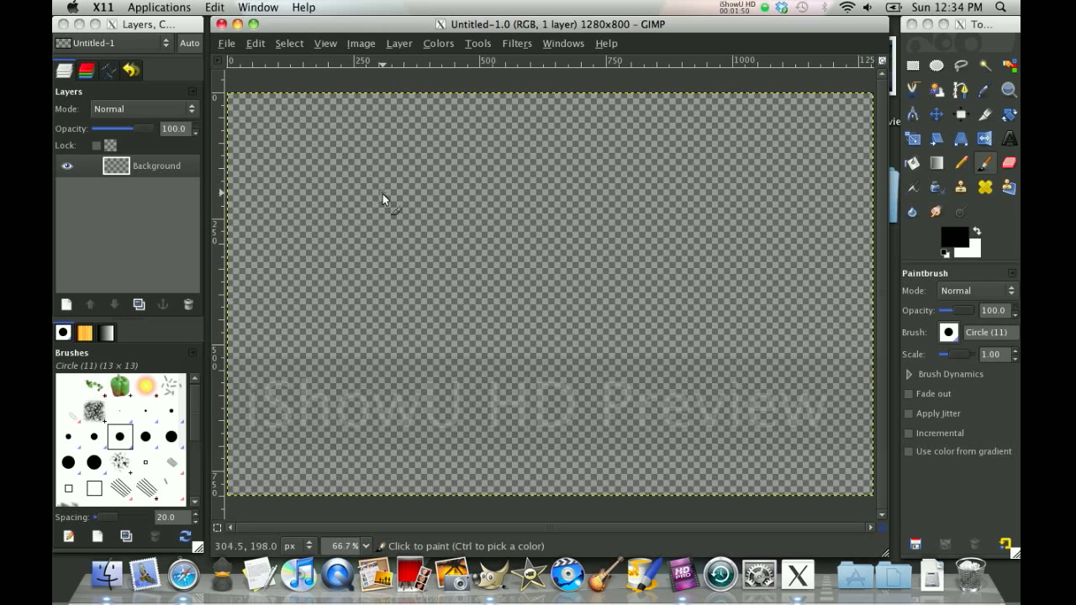
left_click(230, 46)
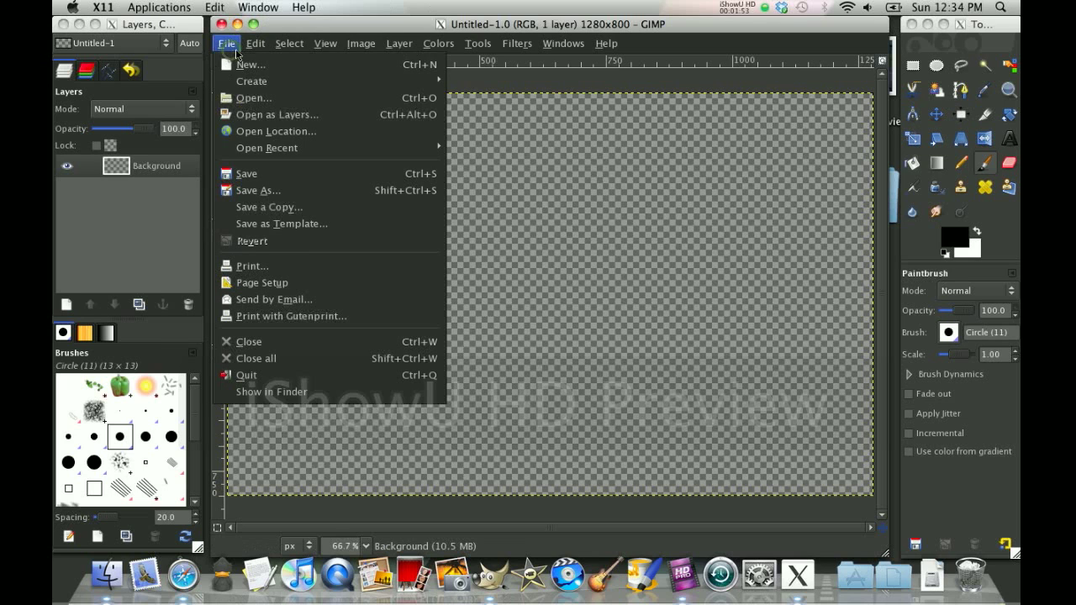
left_click(311, 116)
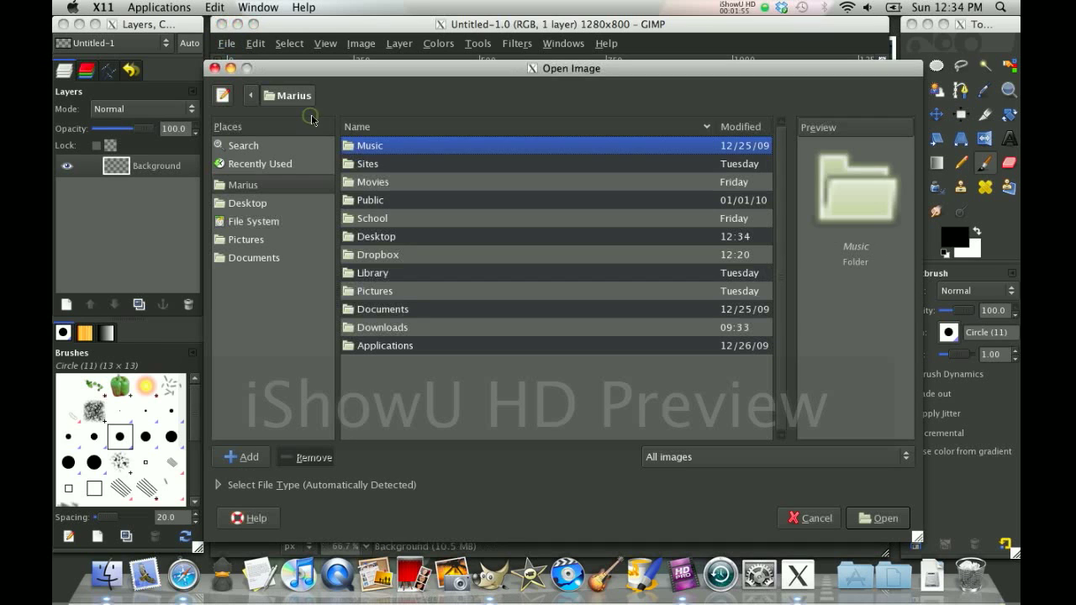
left_click(247, 204)
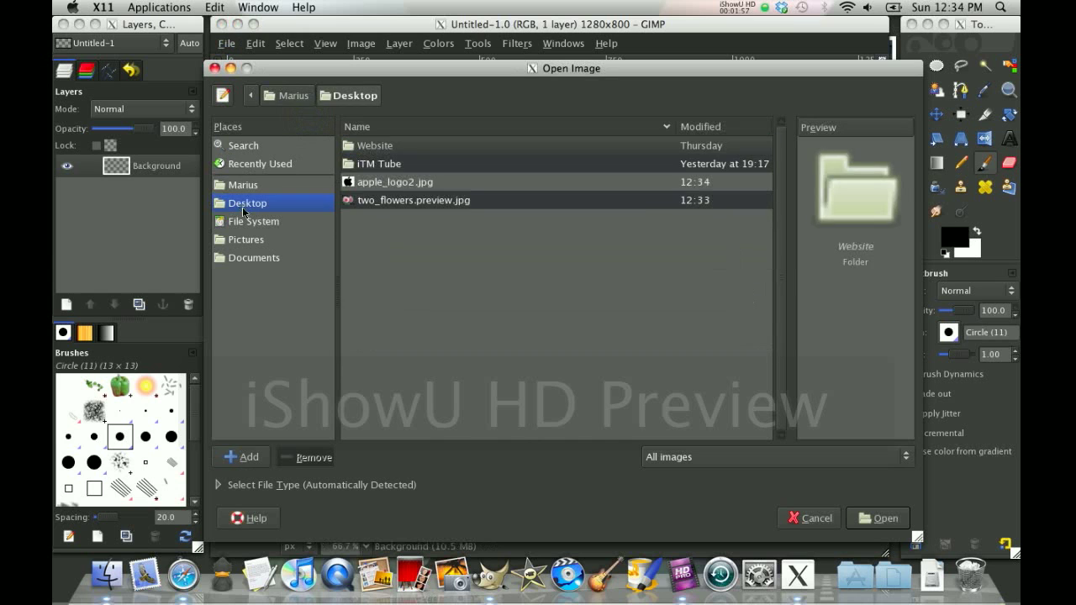
left_click(374, 200)
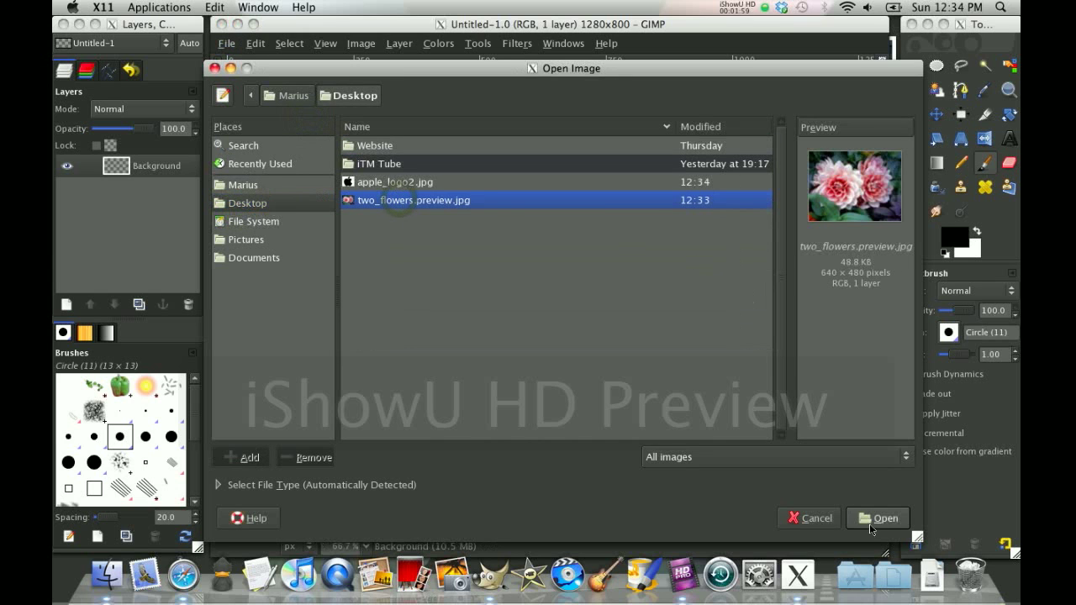
left_click(876, 519)
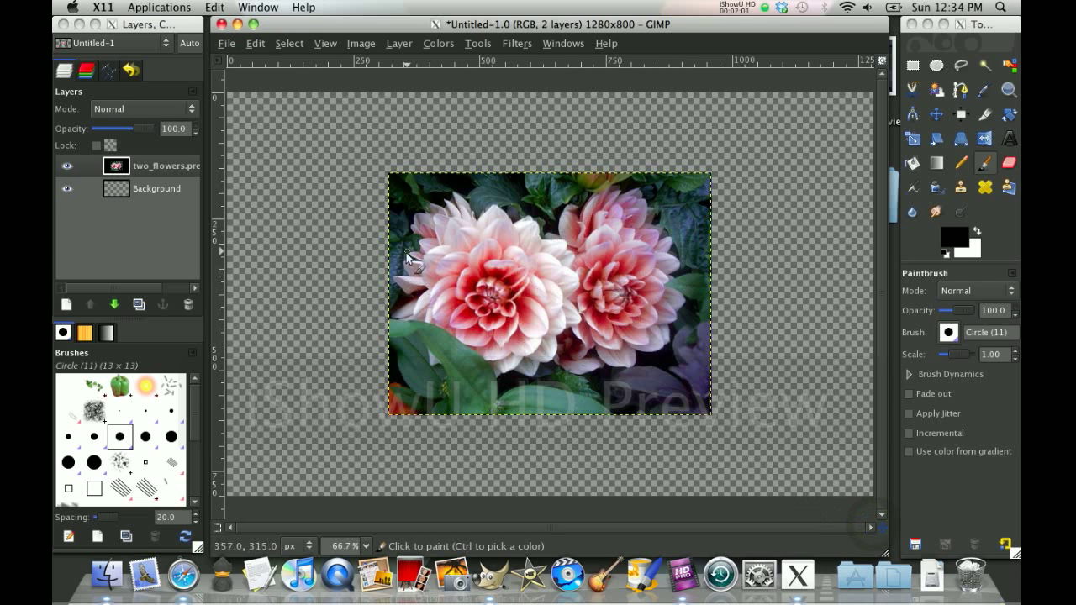
Scale the flower layer to 1280×800 with the Scale tool
left_click(913, 139)
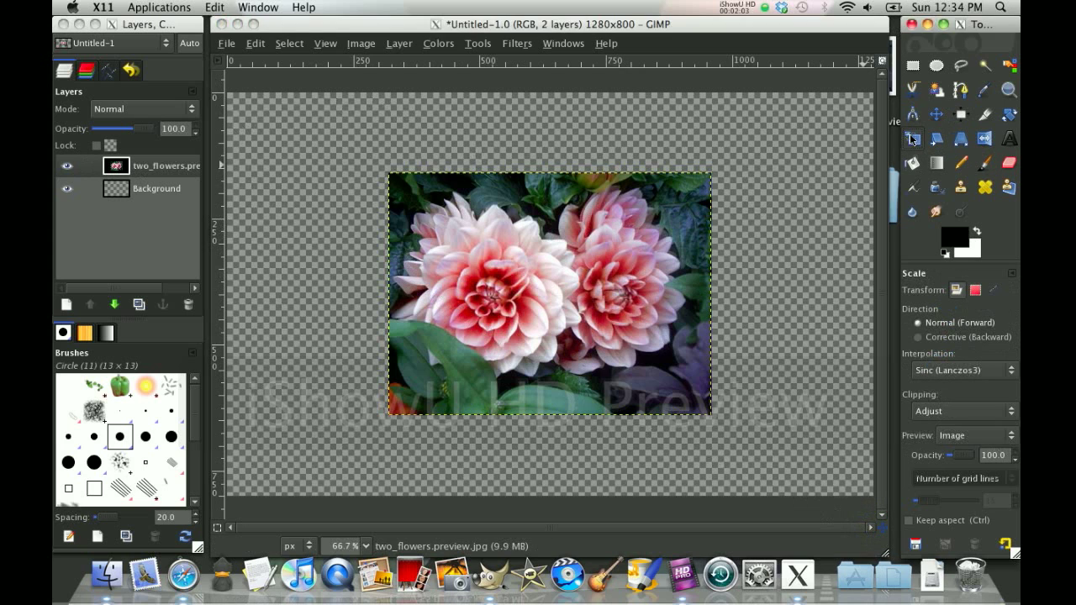
left_click(546, 288)
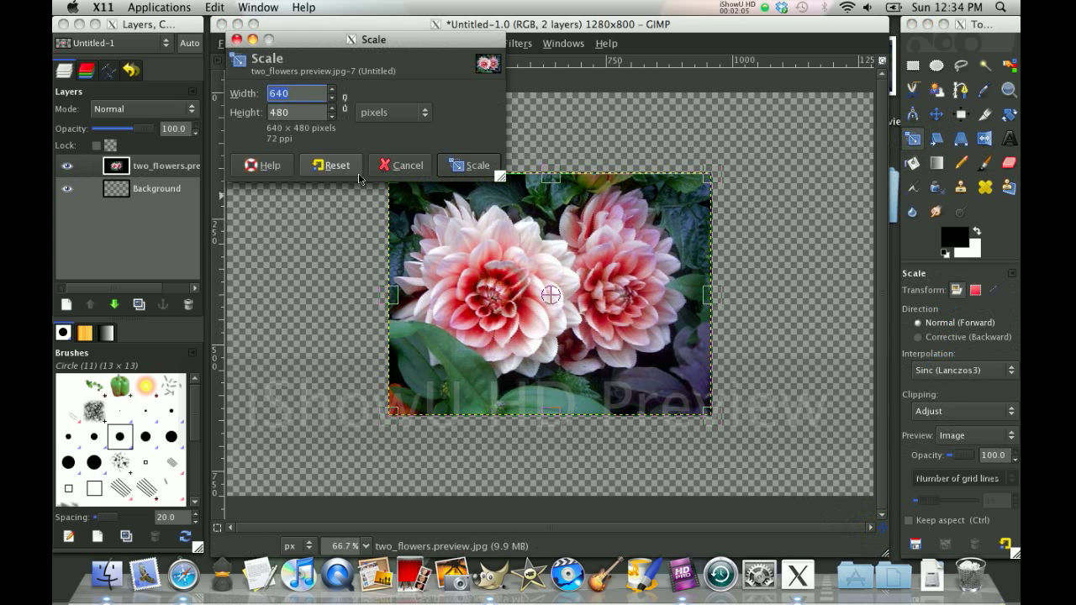
type("1280")
left_click(316, 107)
type("800")
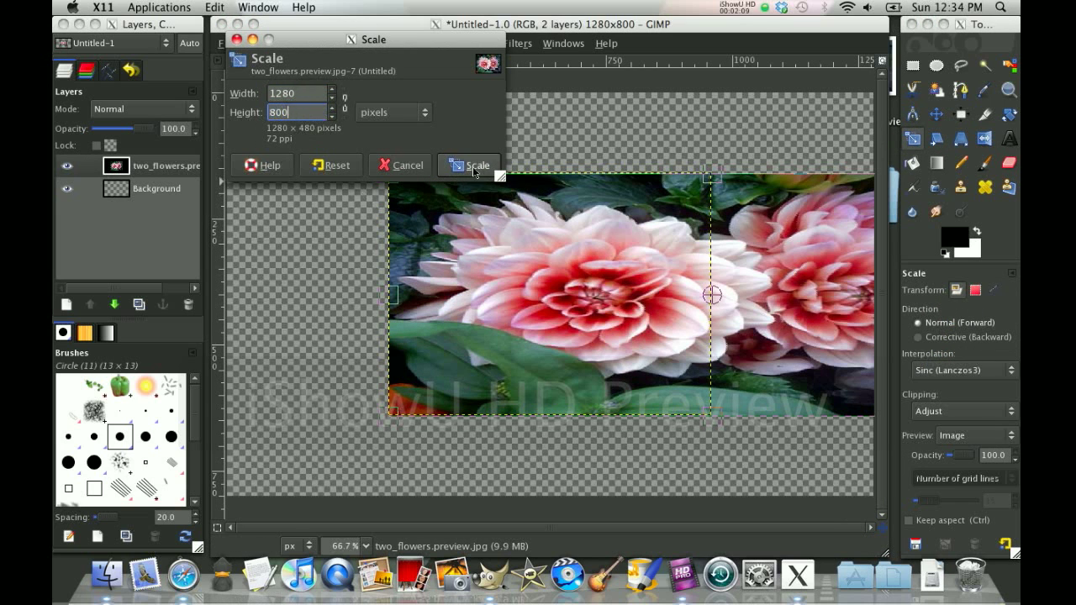
left_click(469, 165)
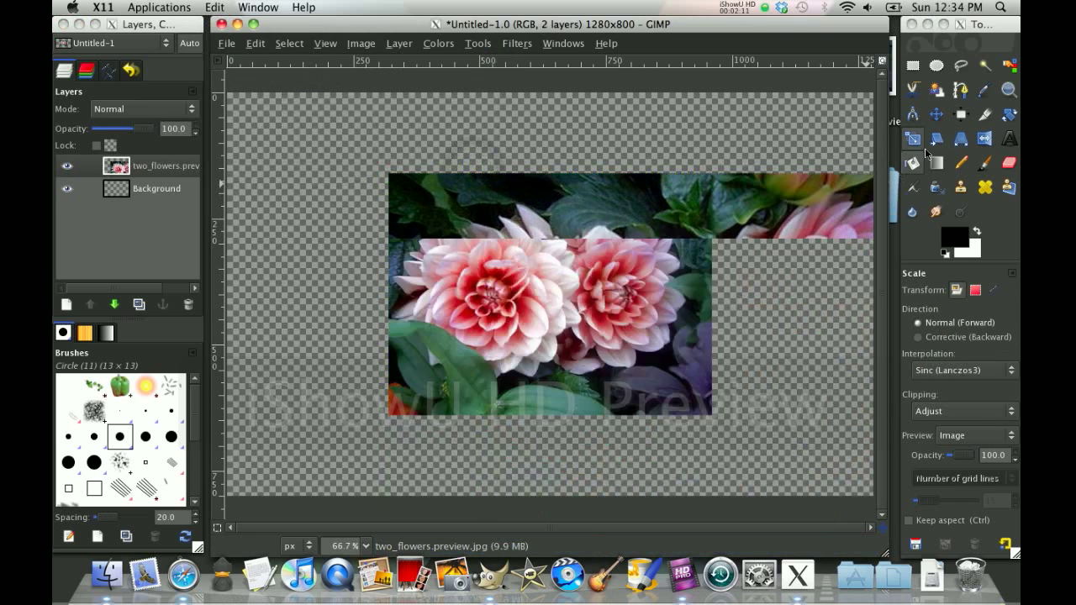
Move the flower layer to fill the canvas, deselect all, and keep two_flowers.preview active
left_click(938, 119)
left_click_drag(730, 368, 568, 285)
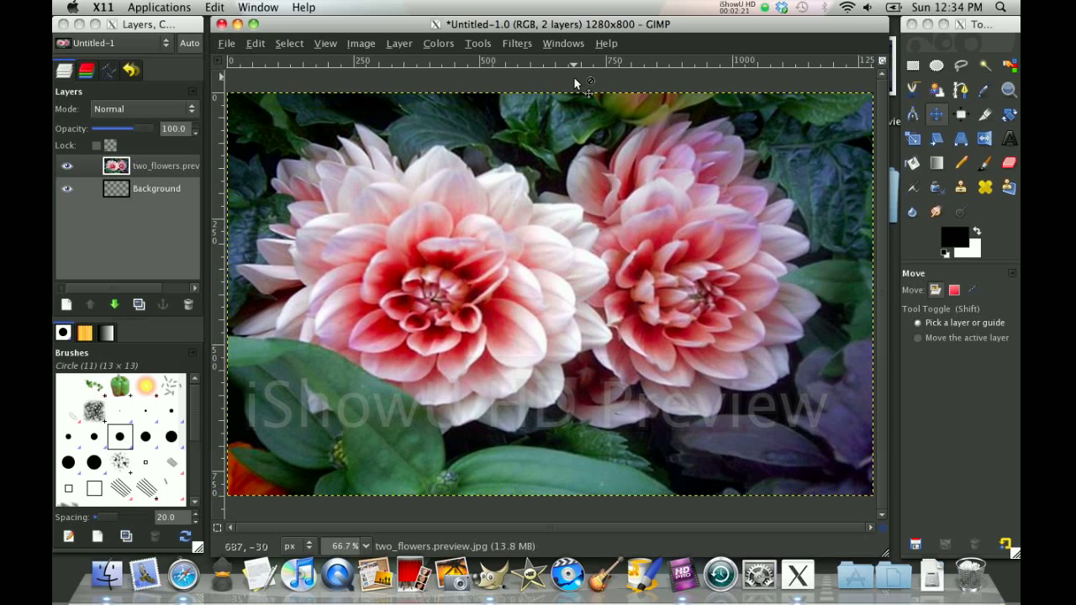
left_click(289, 43)
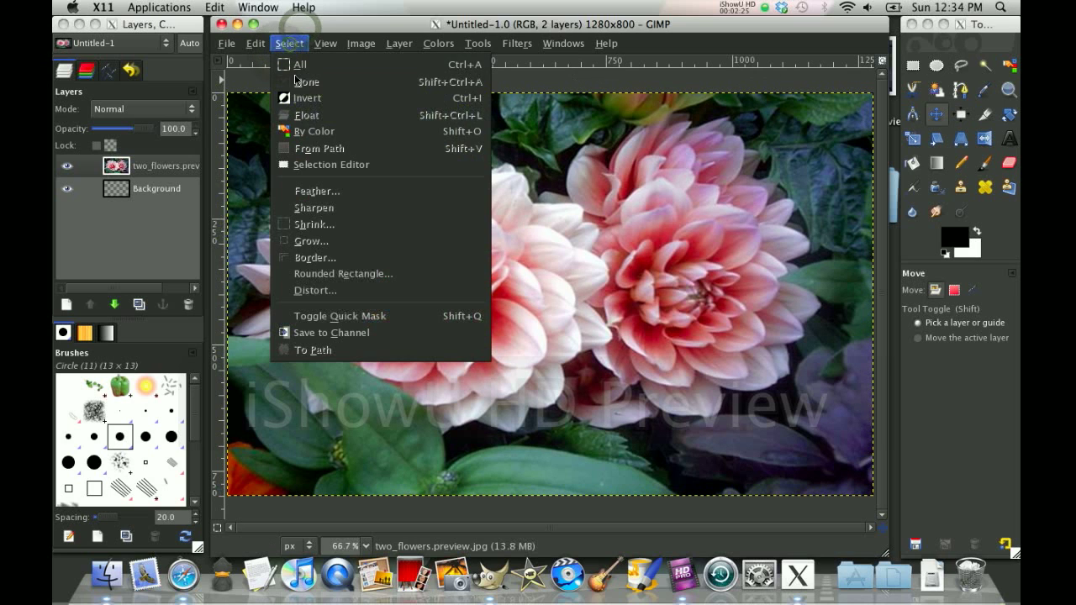
left_click(302, 83)
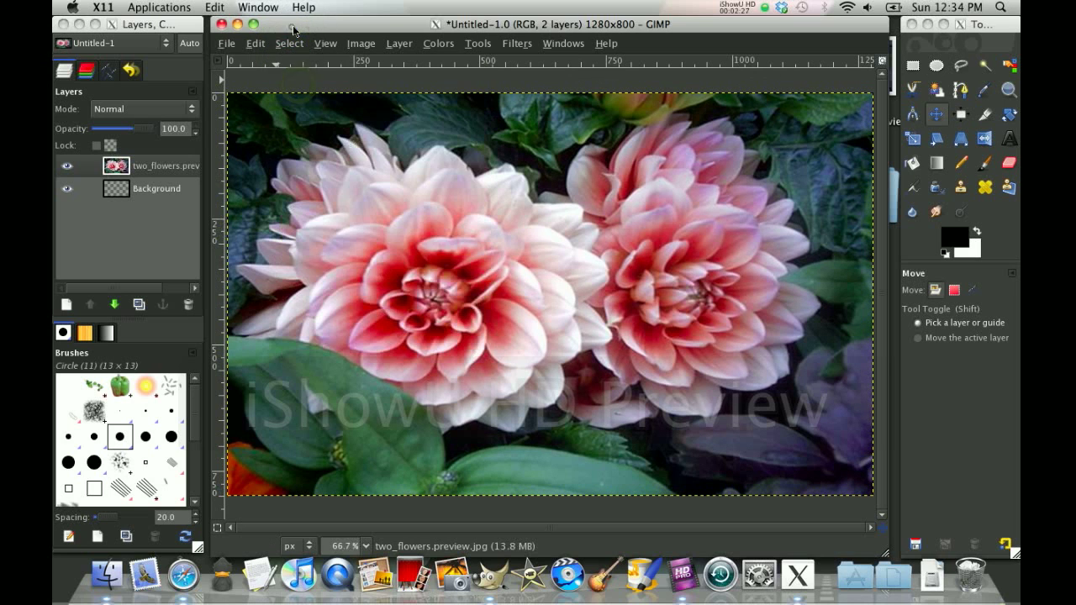
left_click(118, 189)
left_click(136, 173)
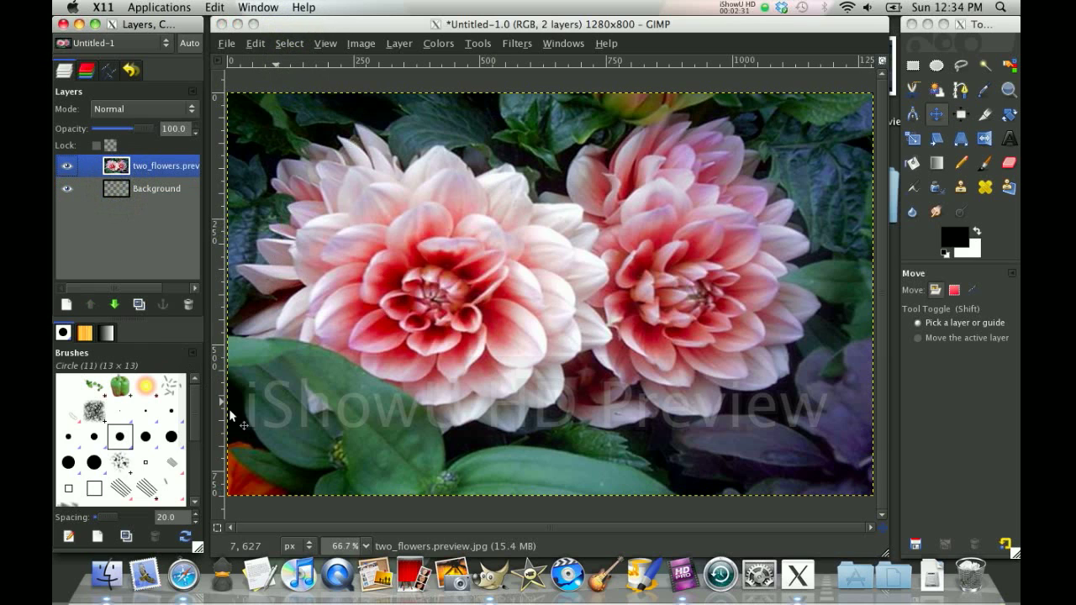
Open apple_logo2.jpg in its own window, move it aside, and return to Untitled-1
left_click(226, 42)
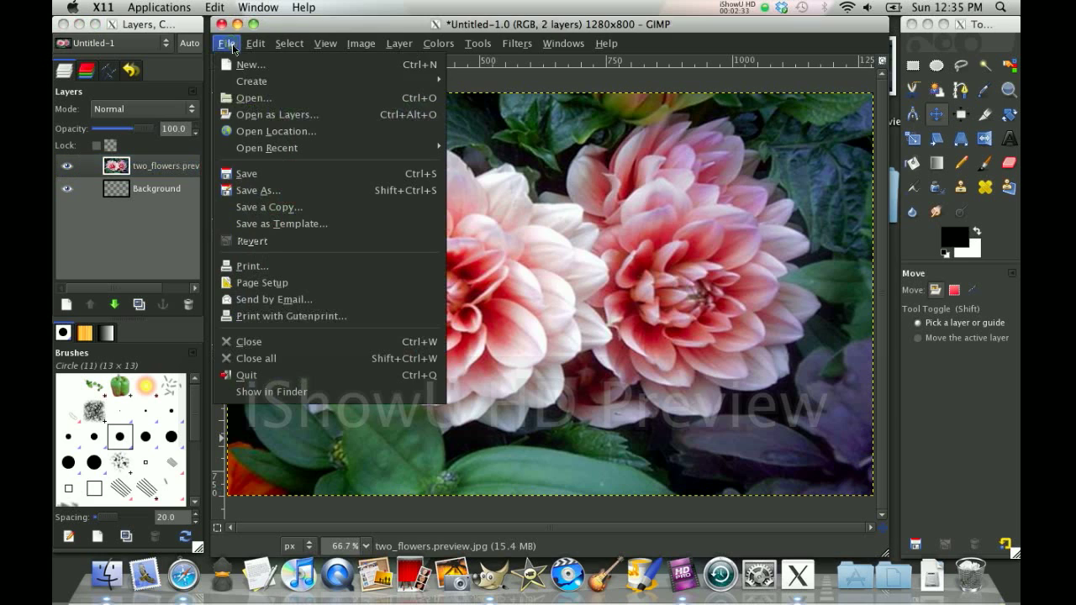
left_click(247, 97)
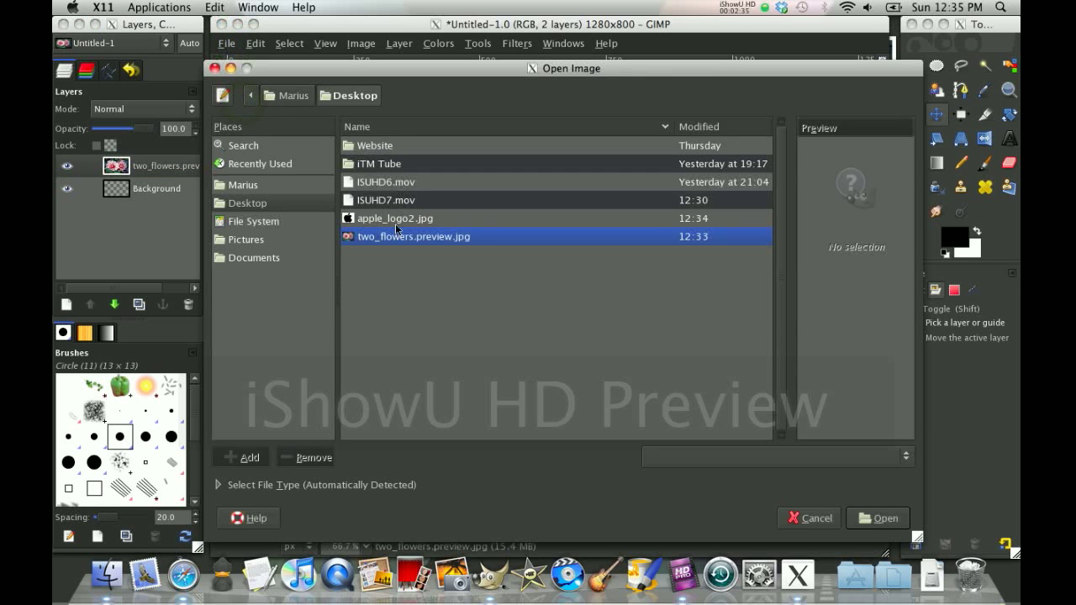
left_click(449, 219)
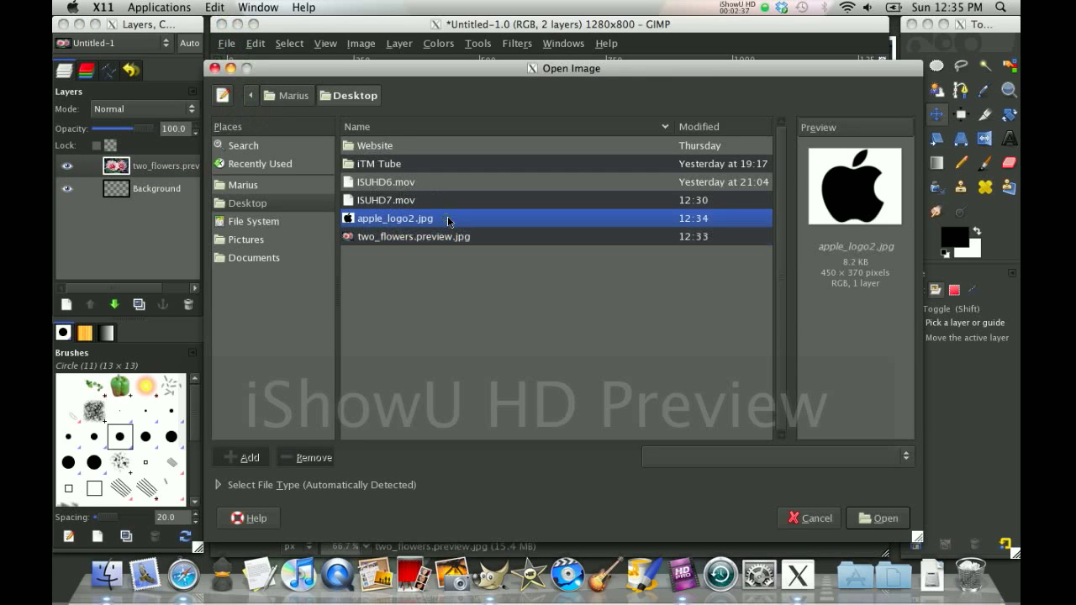
left_click(878, 518)
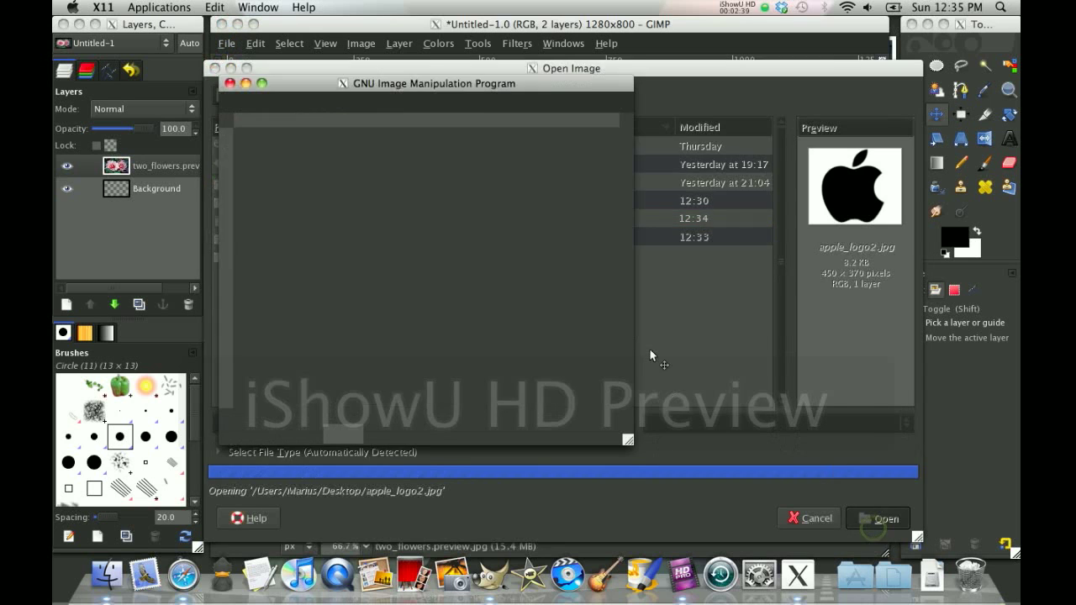
left_click_drag(479, 87, 677, 101)
left_click(654, 37)
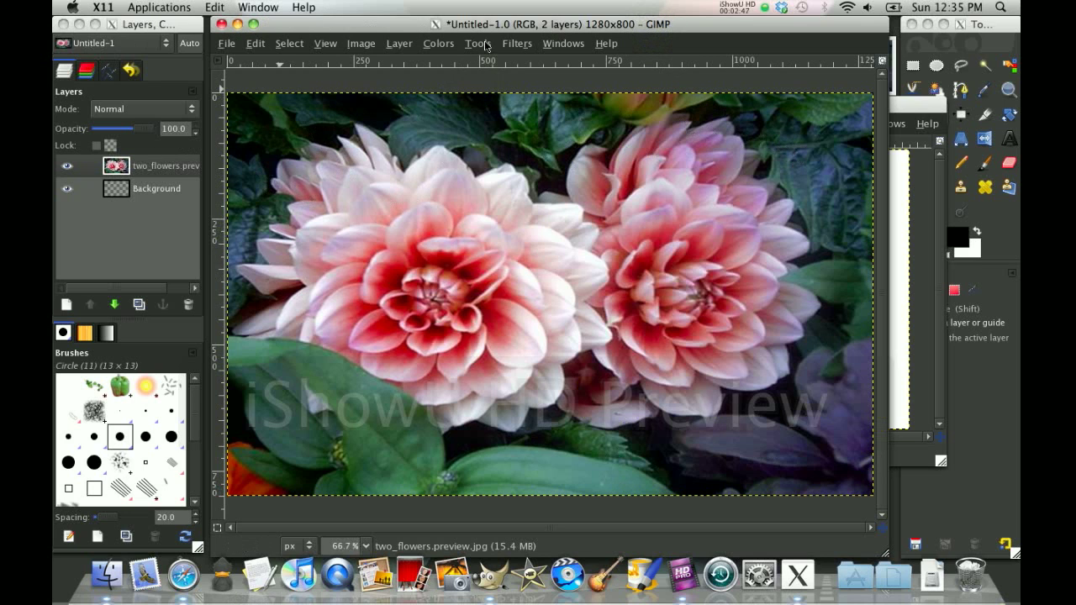
Apply a Gaussian Blur with horizontal radius 100 to the flower layer
left_click(517, 43)
mouse_move(689, 124)
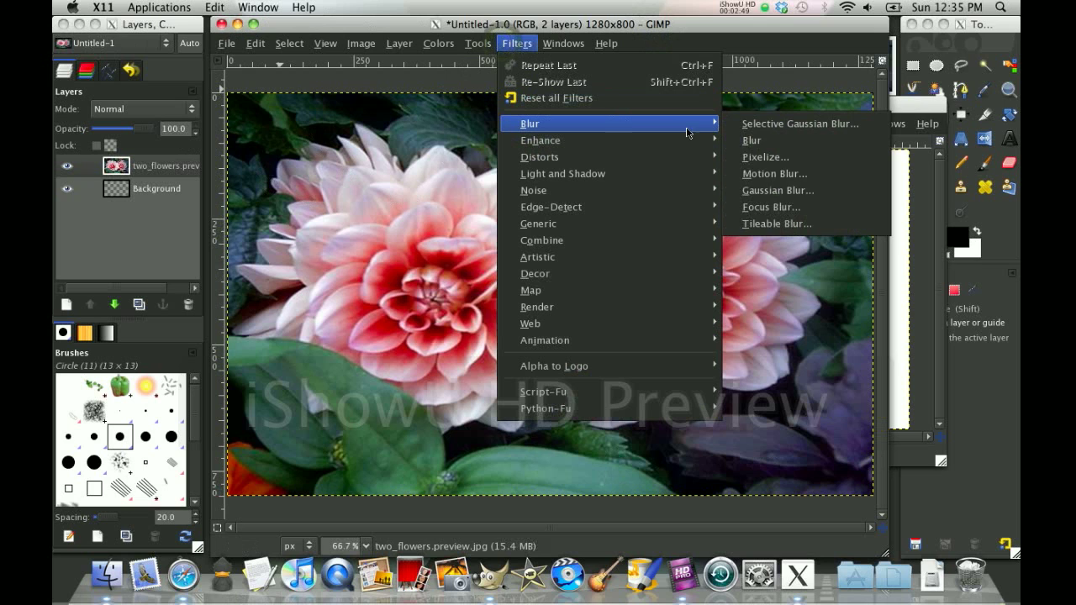
left_click(778, 190)
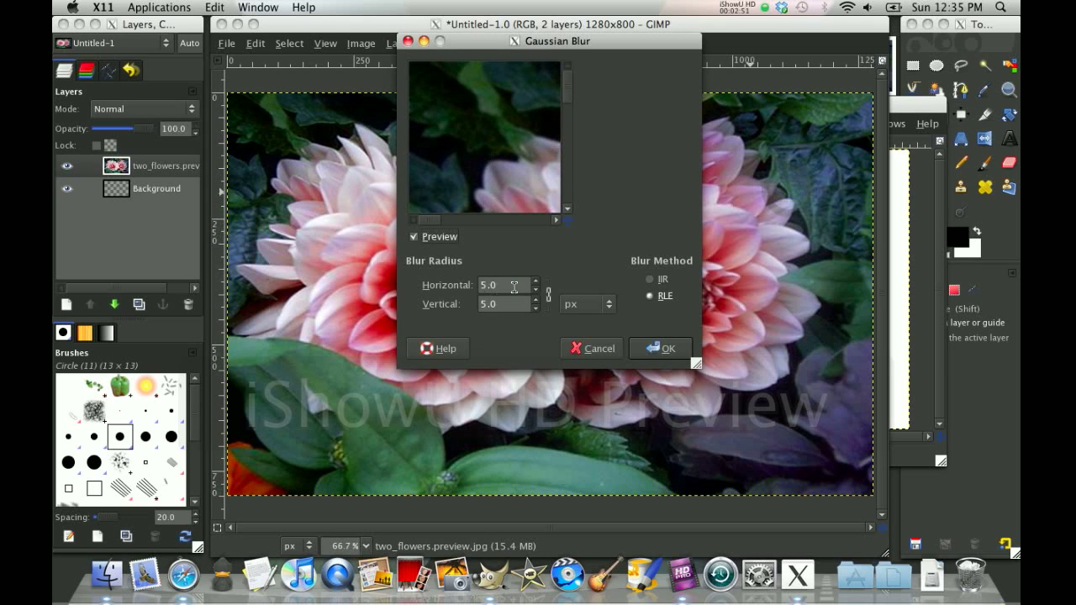
triple_click(513, 286)
type("100")
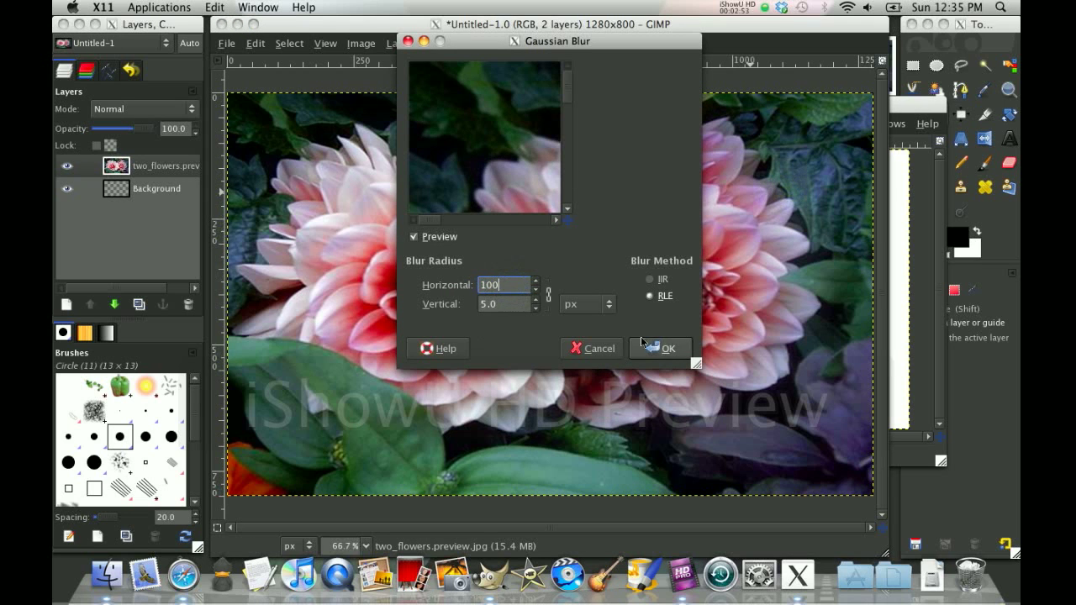
left_click(659, 349)
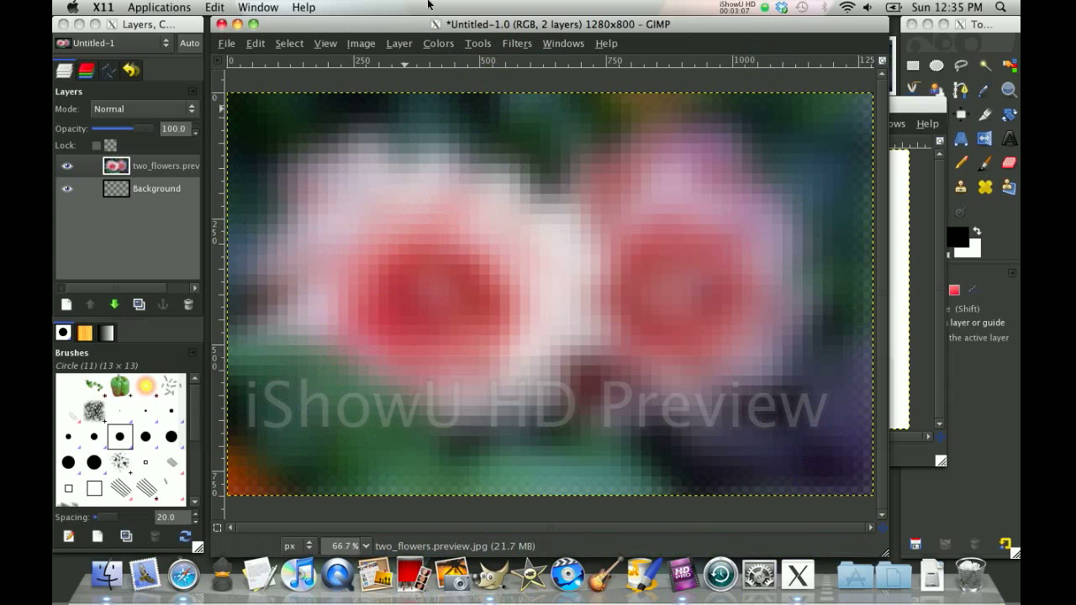
Apply a Zoom Motion Blur of length 100, blurring outward from centre 640, 400
left_click(511, 46)
mouse_move(585, 143)
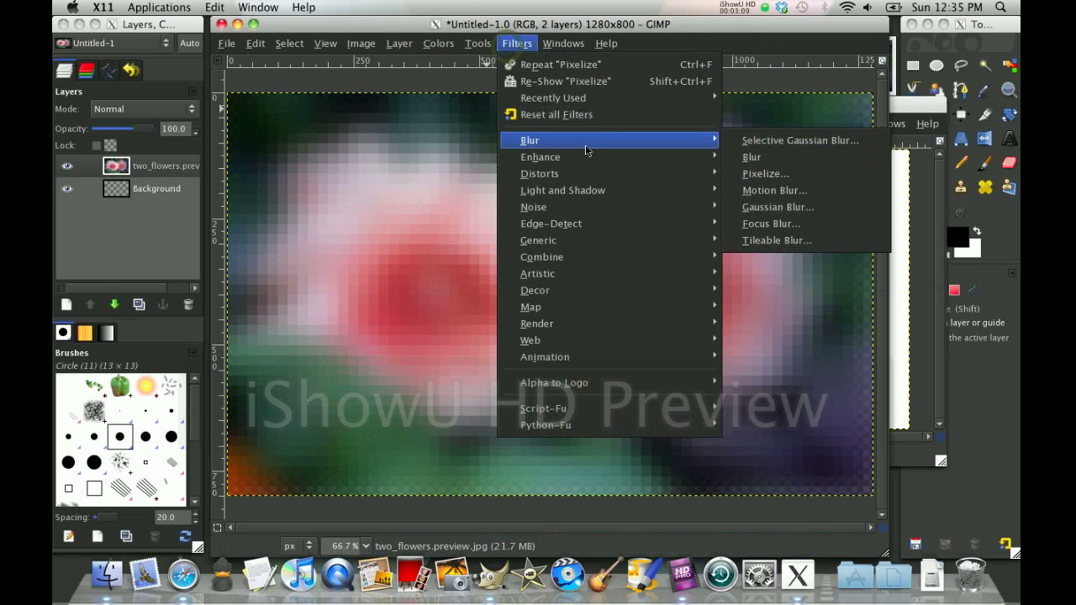
left_click(805, 190)
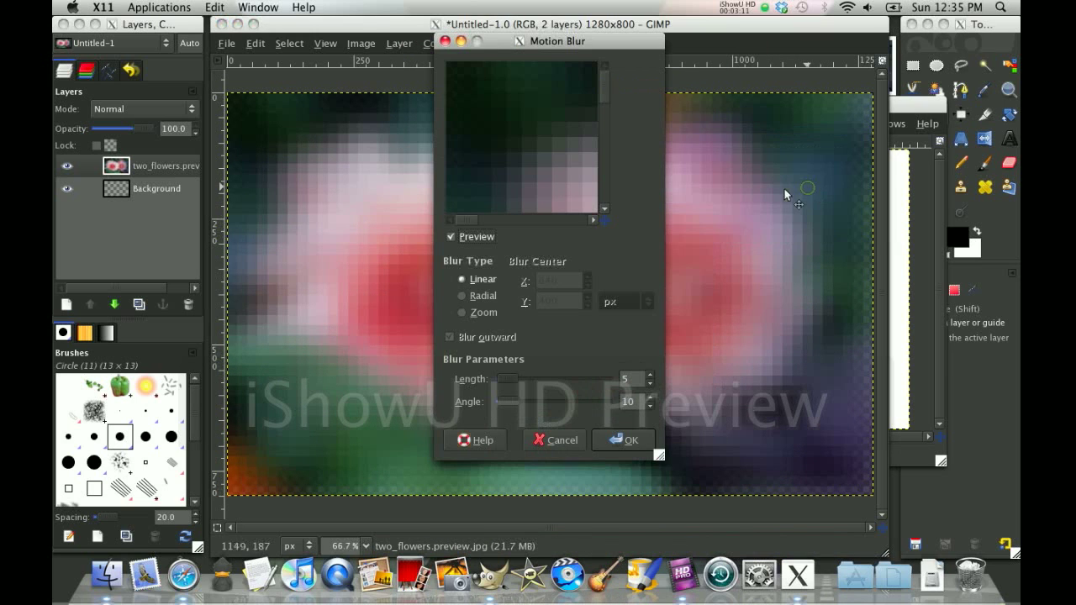
left_click(478, 312)
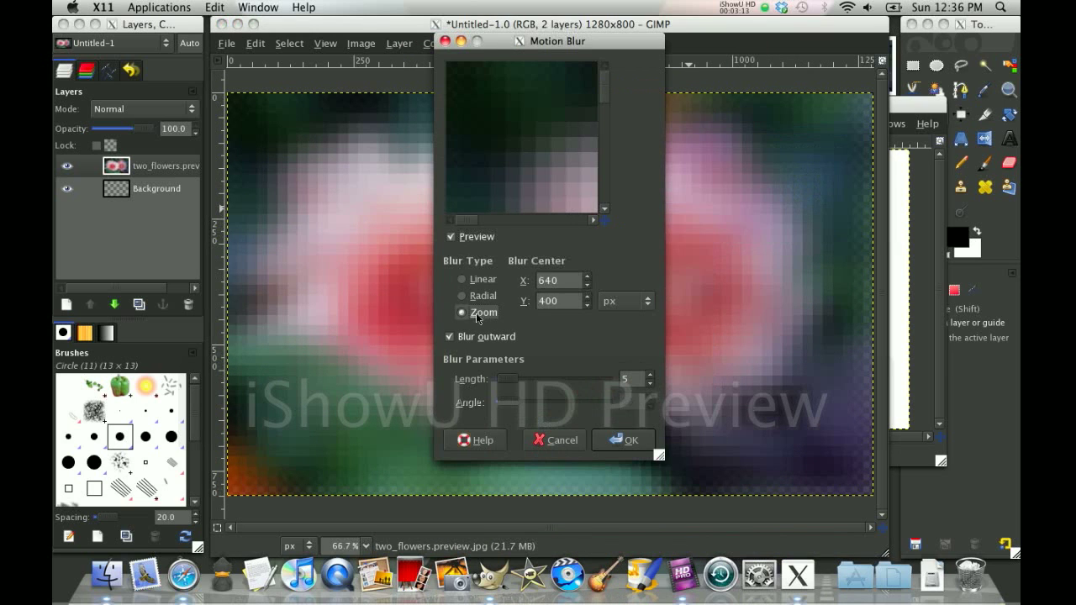
left_click_drag(508, 382, 542, 380)
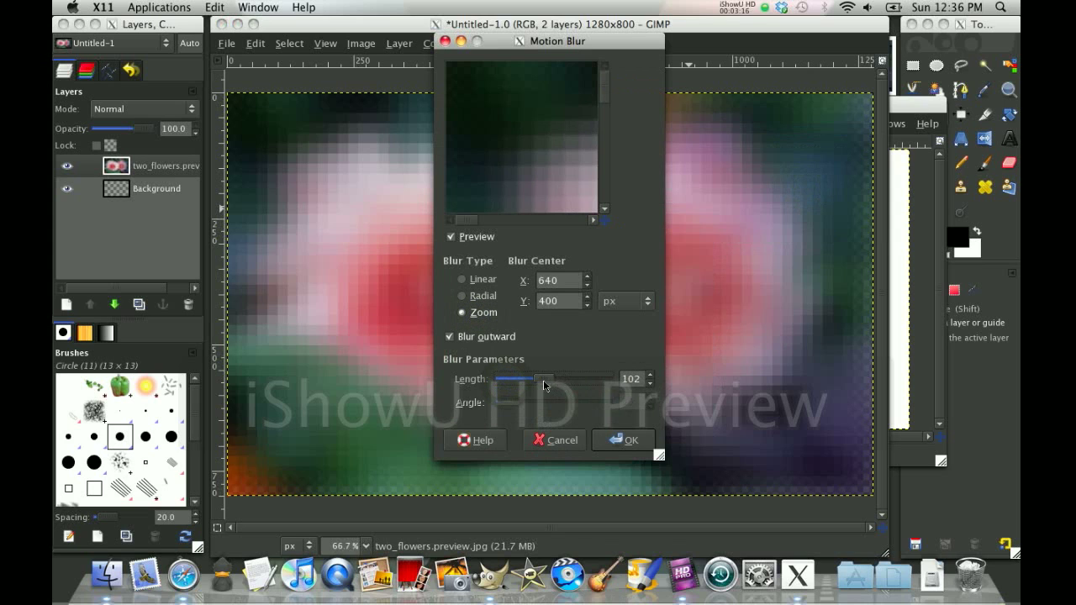
double_click(642, 382)
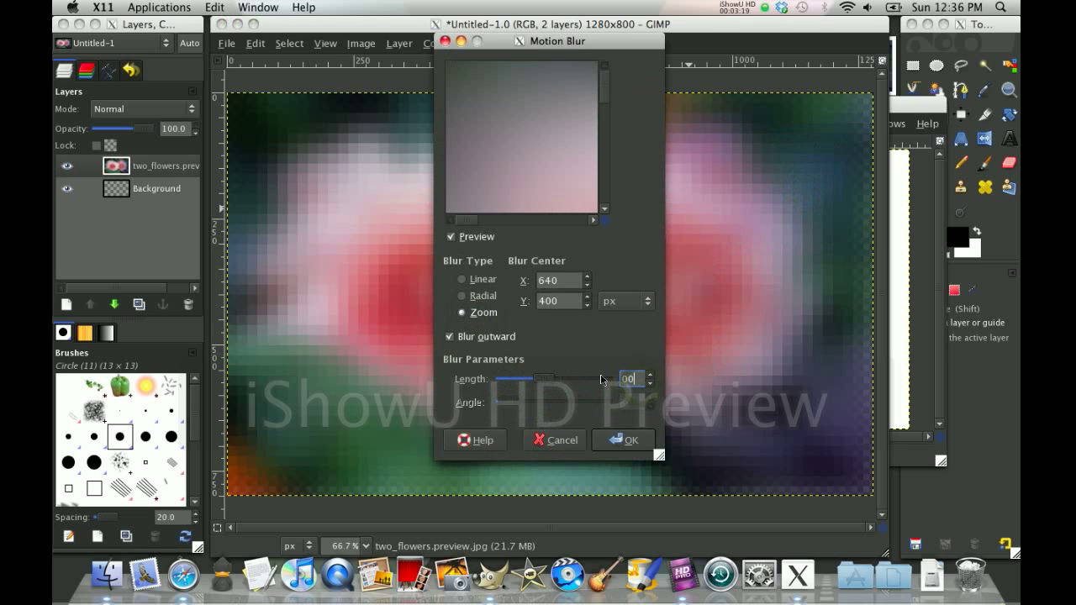
left_click(644, 441)
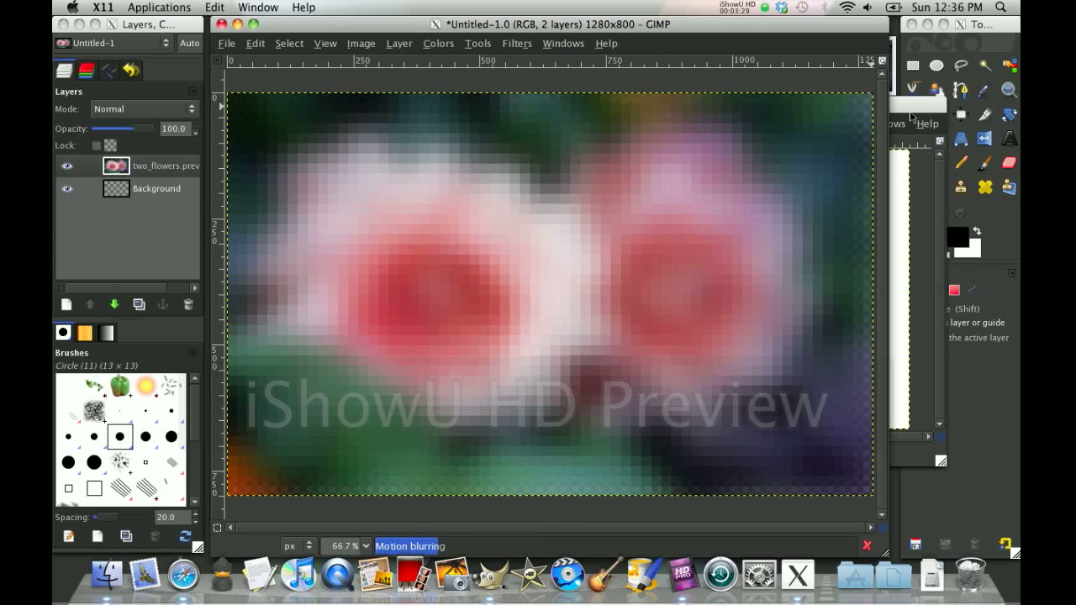
Select the white background around the Apple logo by colour
left_click_drag(911, 118, 699, 98)
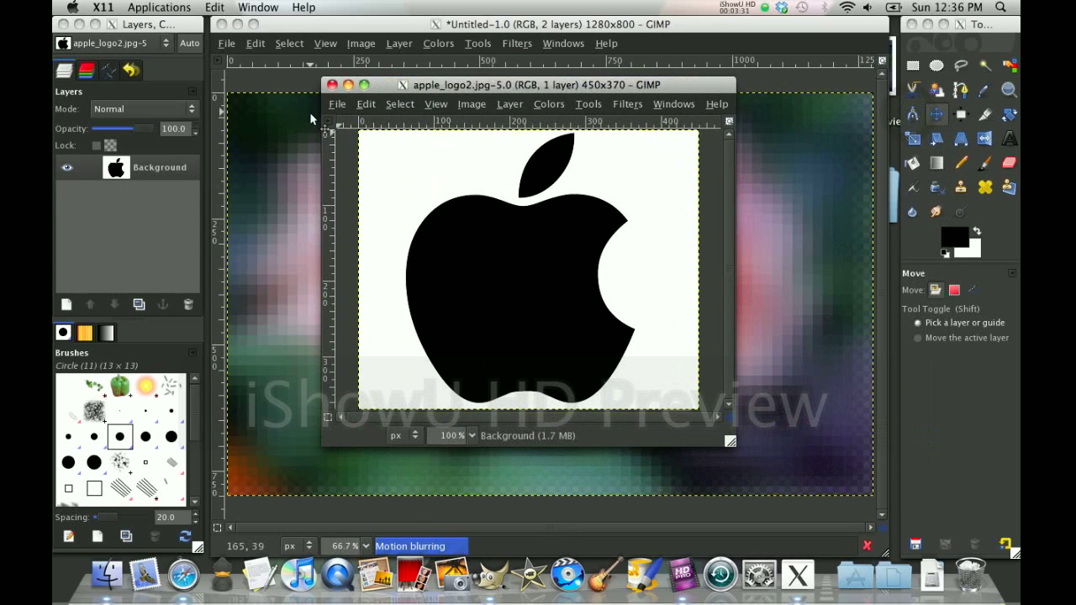
left_click(984, 66)
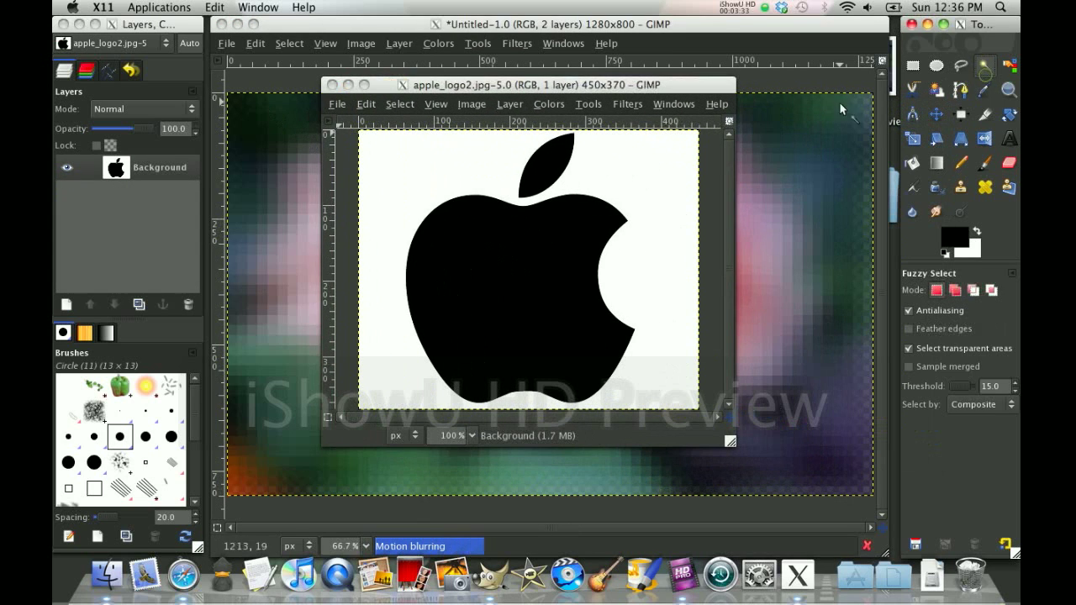
left_click(398, 168)
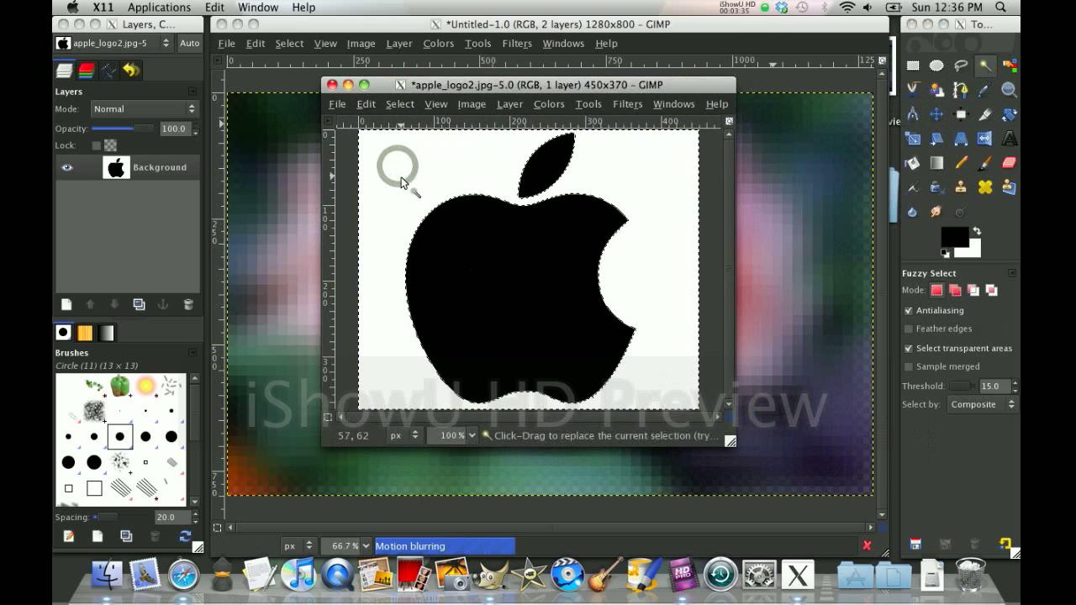
left_click(370, 104)
mouse_move(399, 104)
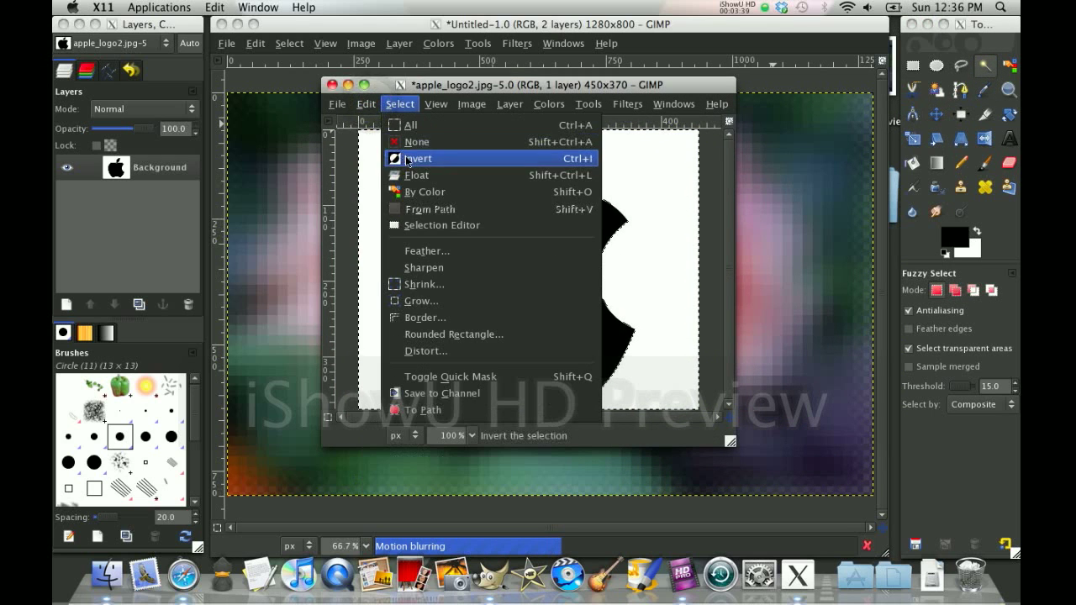
left_click(398, 144)
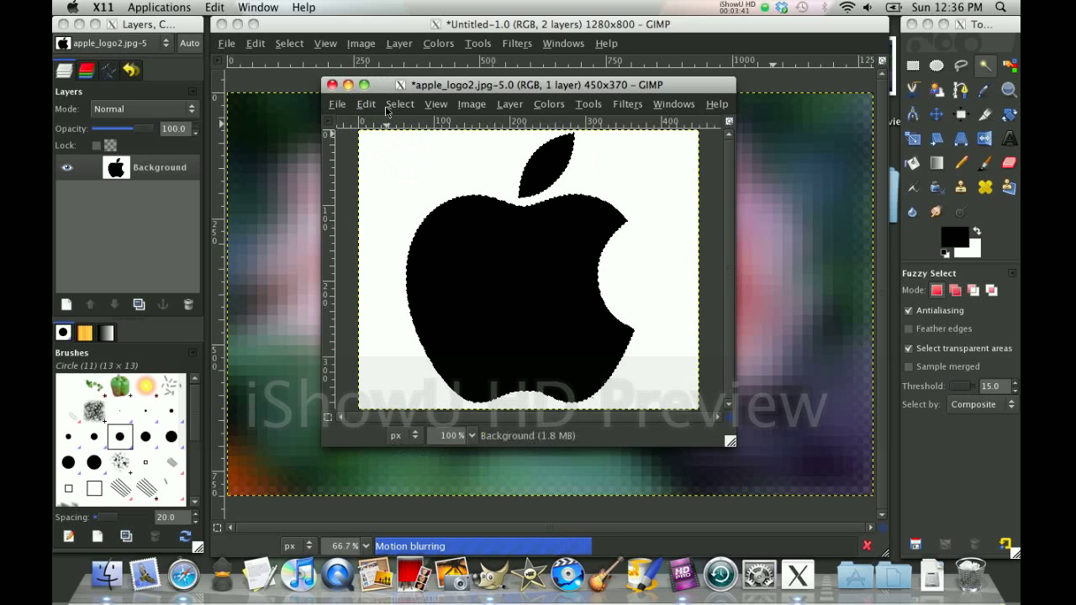
left_click(399, 104)
mouse_move(373, 107)
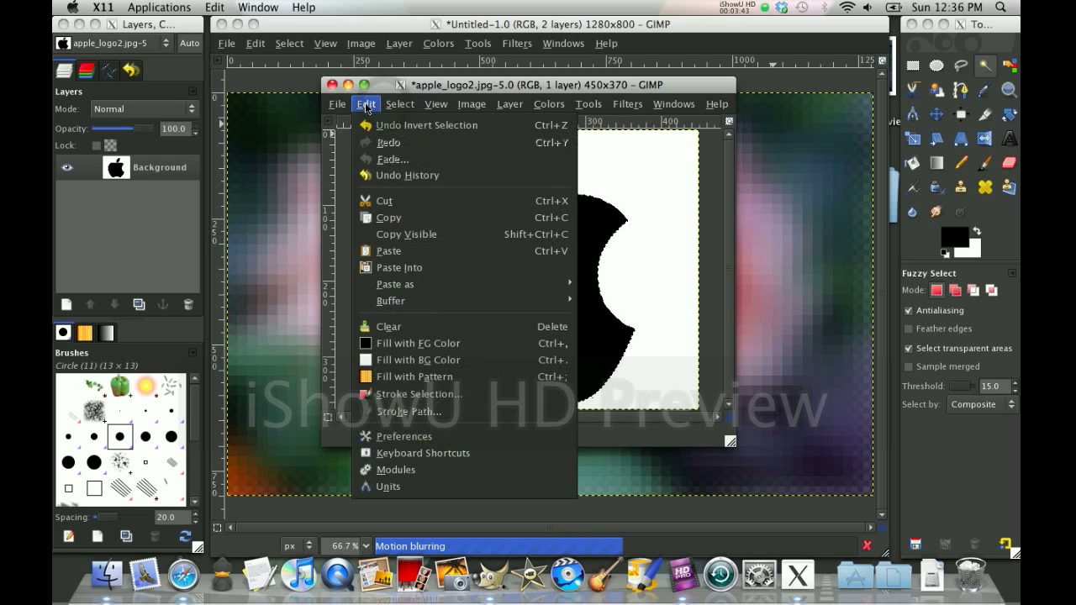
left_click(421, 193)
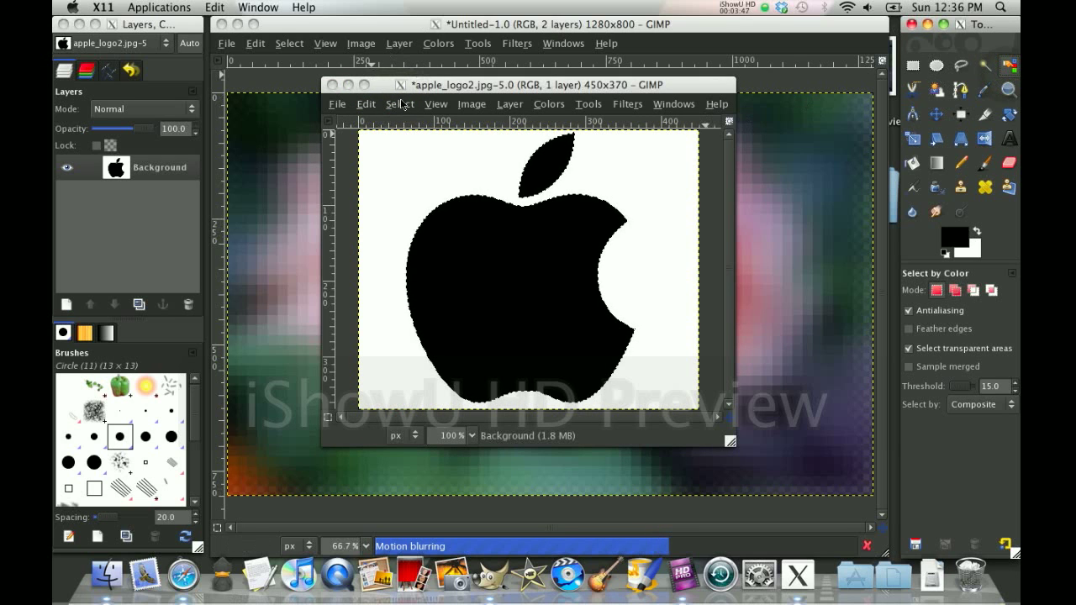
Invert the selection onto the Apple logo, copy it, and close apple_logo2
left_click(402, 104)
left_click(412, 147)
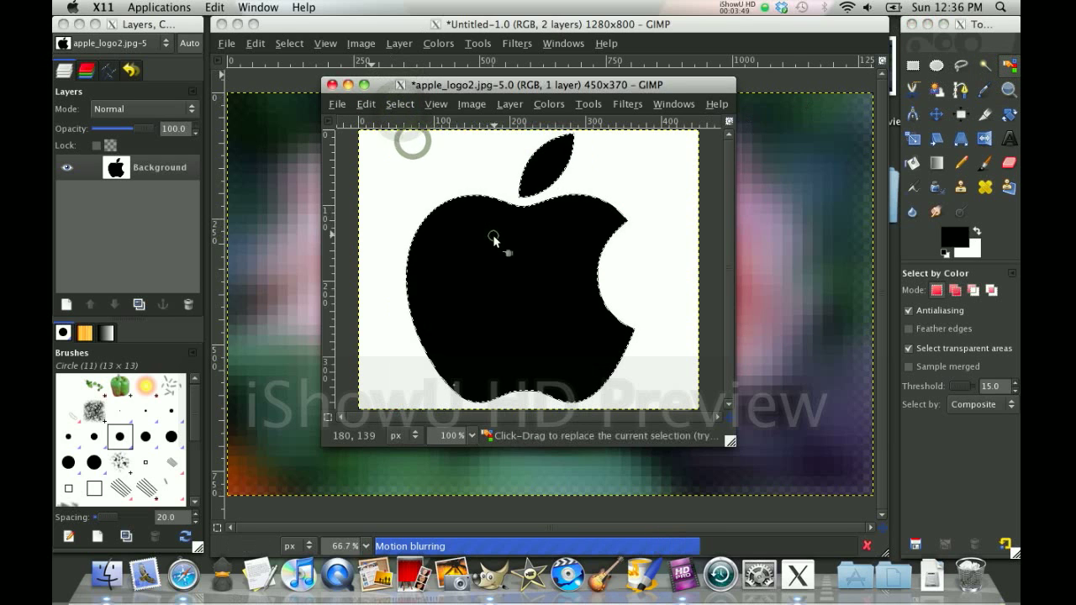
left_click(388, 106)
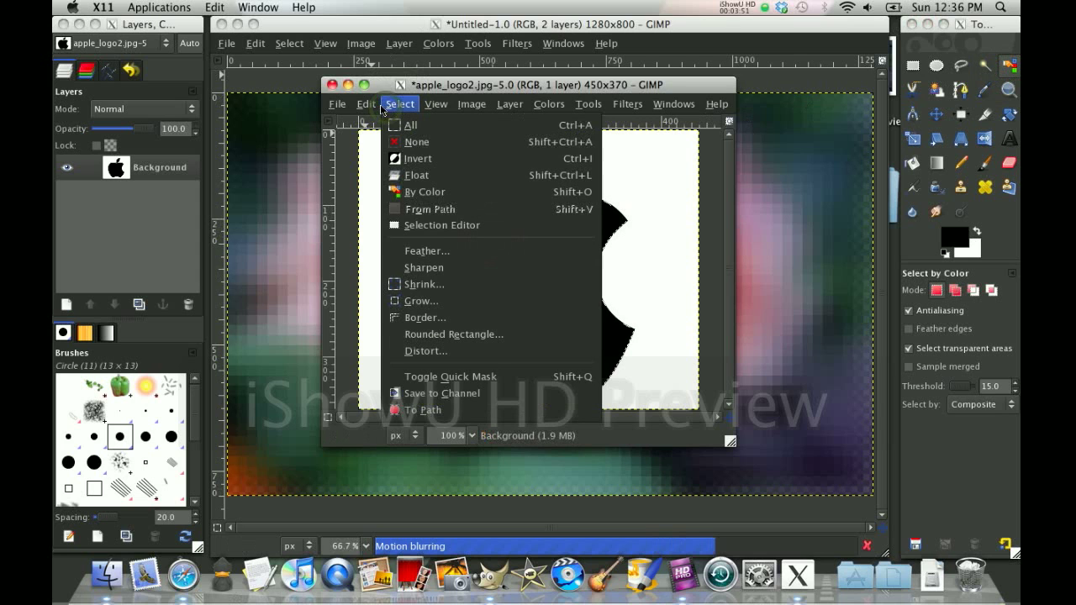
mouse_move(376, 107)
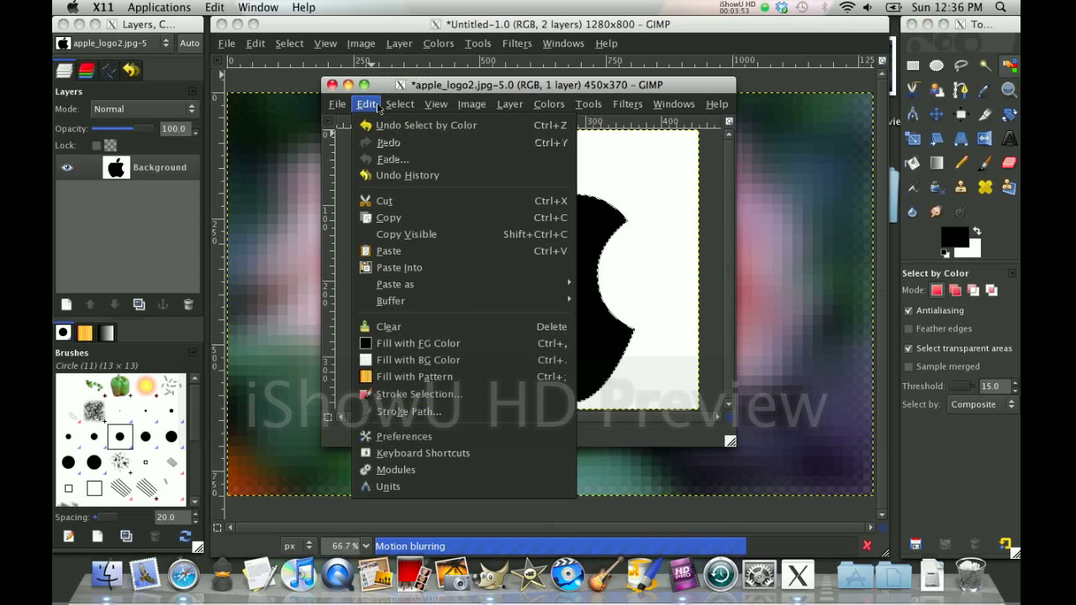
mouse_move(589, 103)
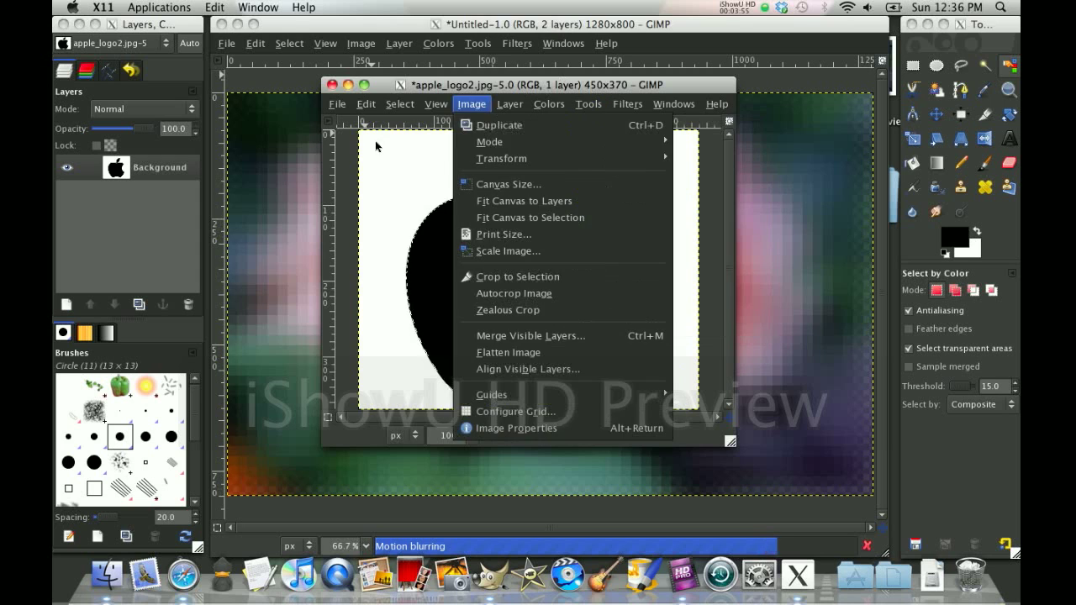
left_click(400, 104)
left_click(401, 104)
mouse_move(366, 105)
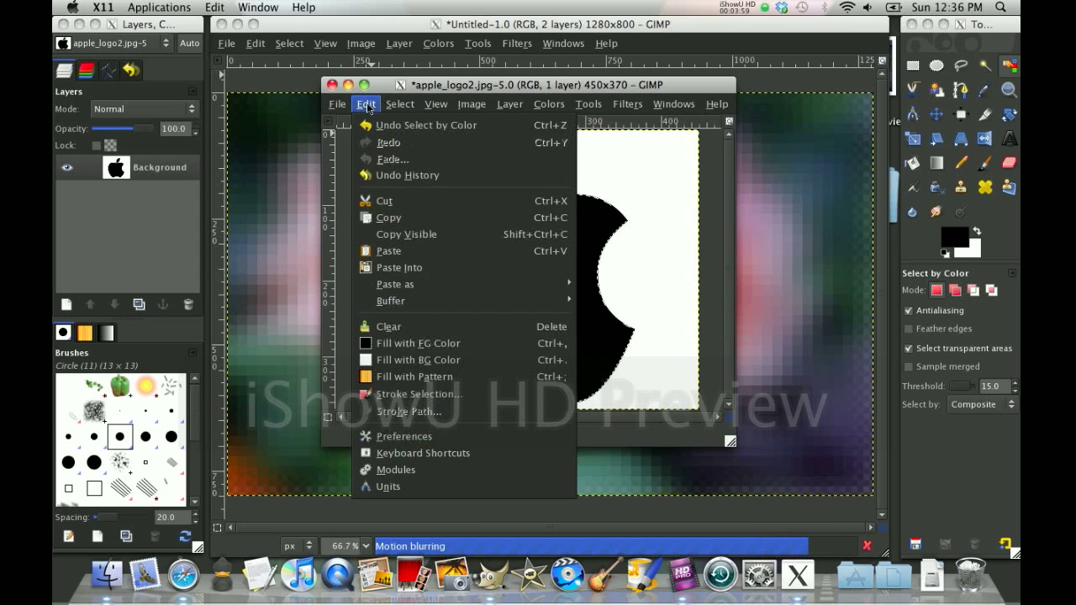
left_click(403, 221)
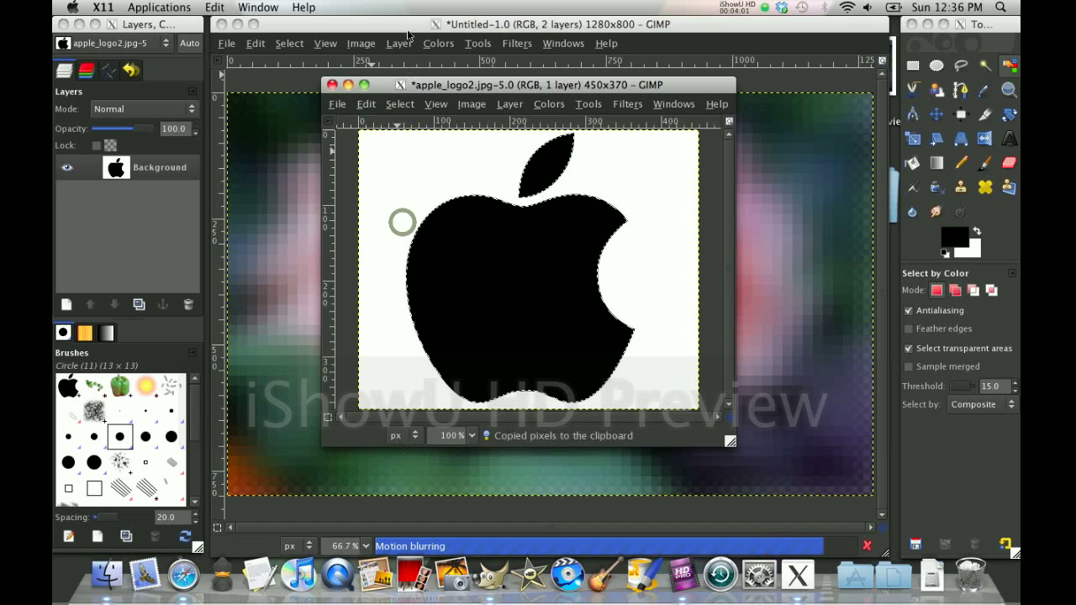
key("ctrl+w")
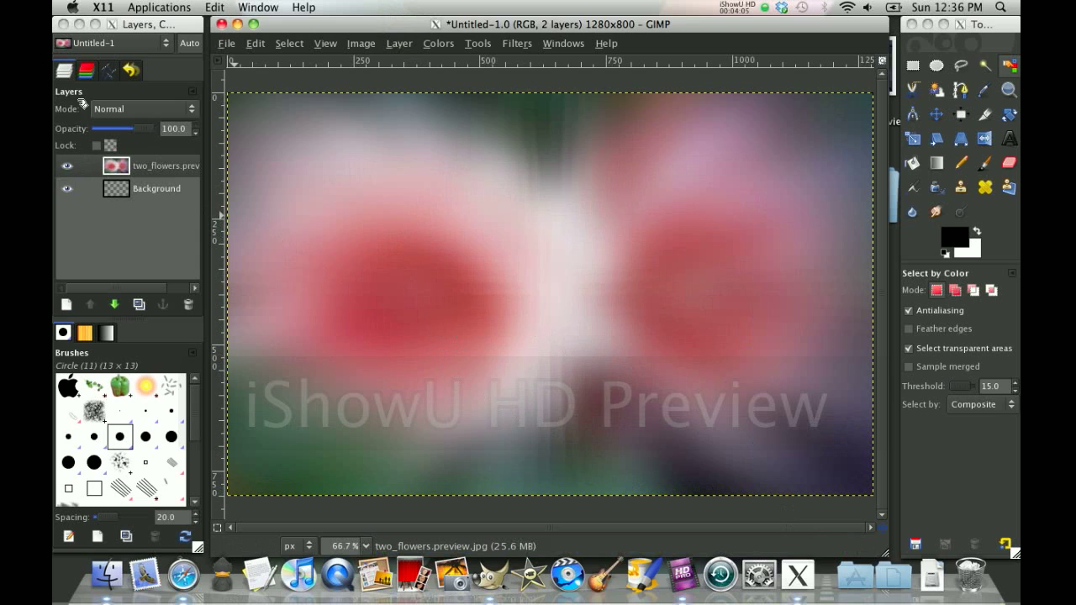
Add a transparent New Layer to the wallpaper
left_click(65, 308)
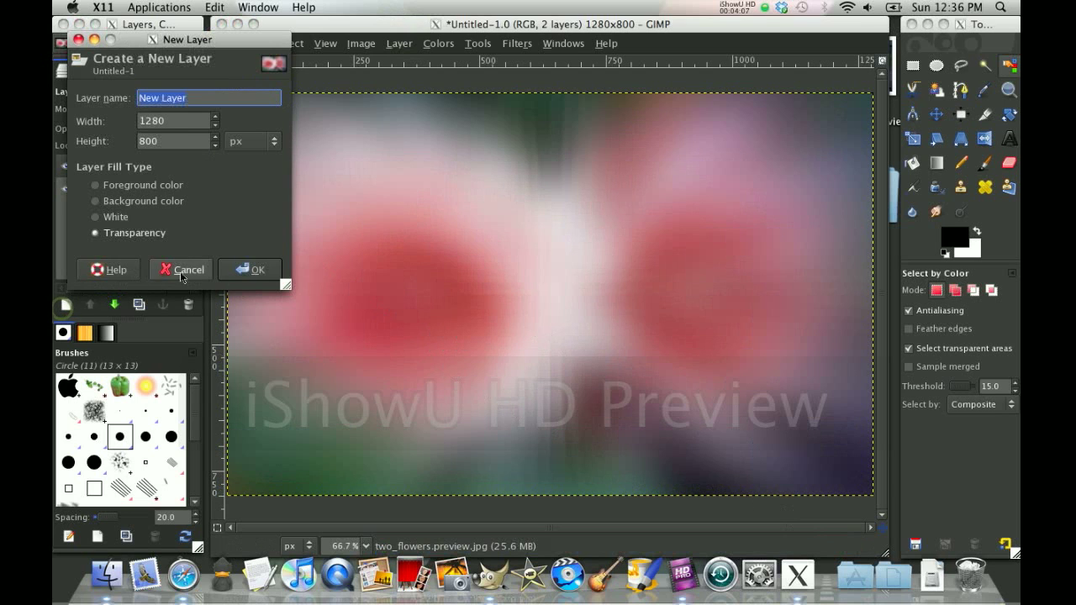
left_click(234, 269)
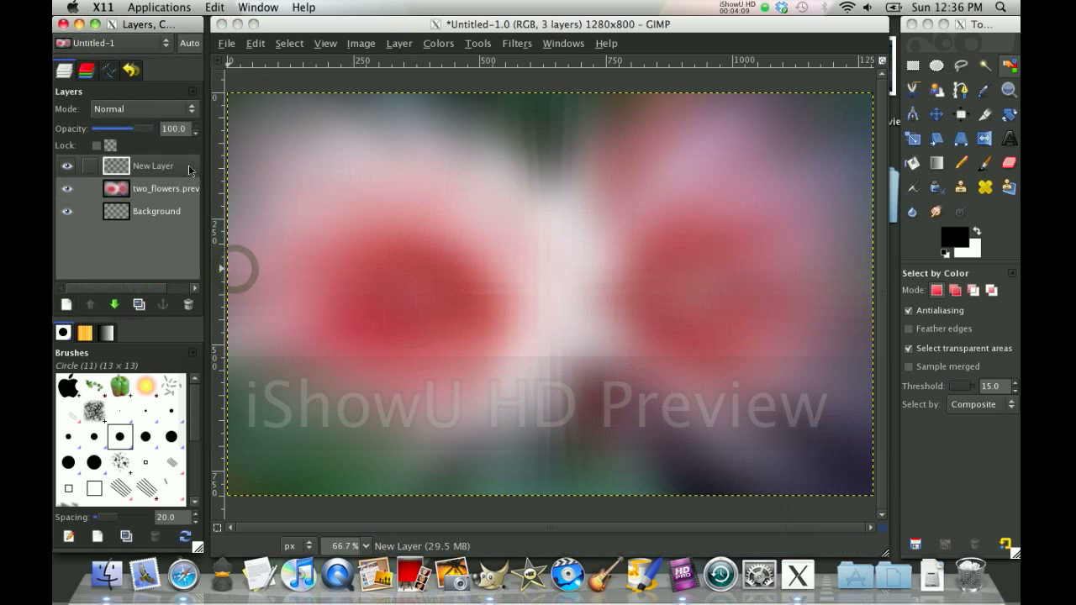
left_click(249, 61)
Paste the black Apple logo as its own layer and nudge it near the canvas centre
left_click(252, 46)
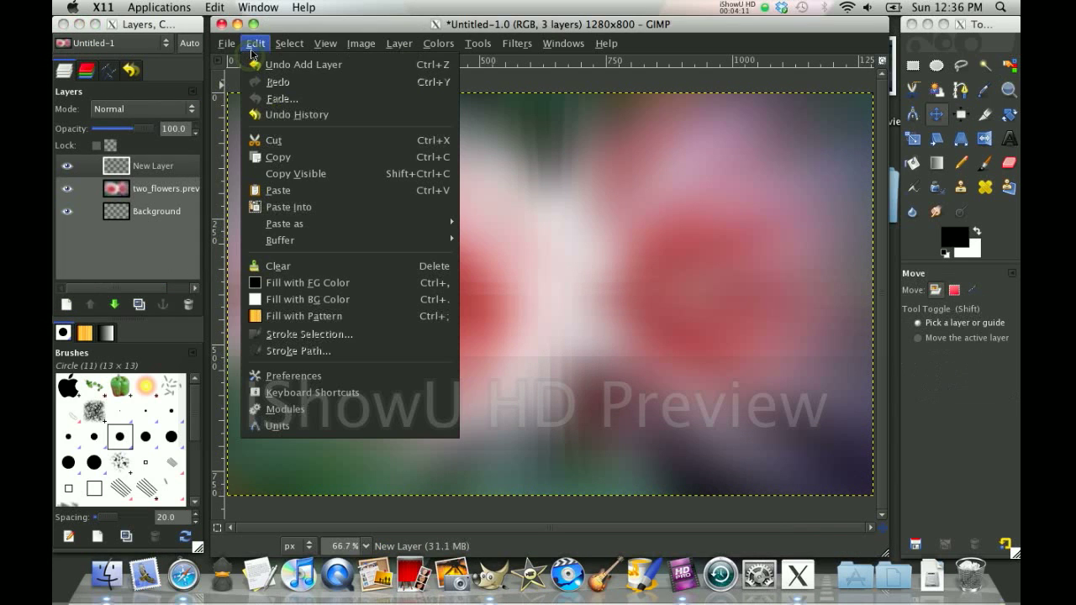
left_click(280, 190)
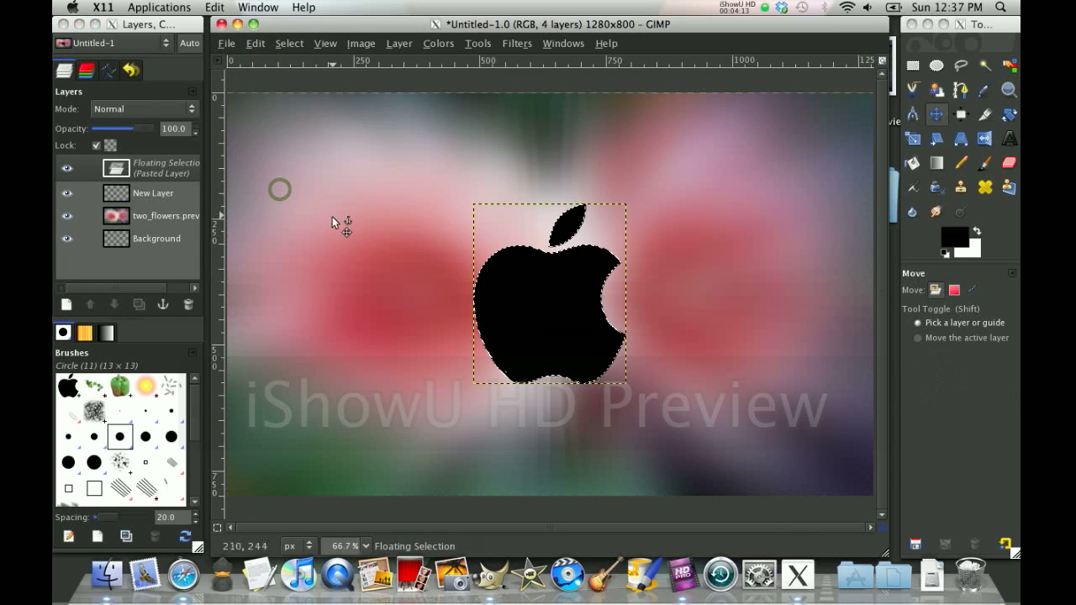
left_click(65, 304)
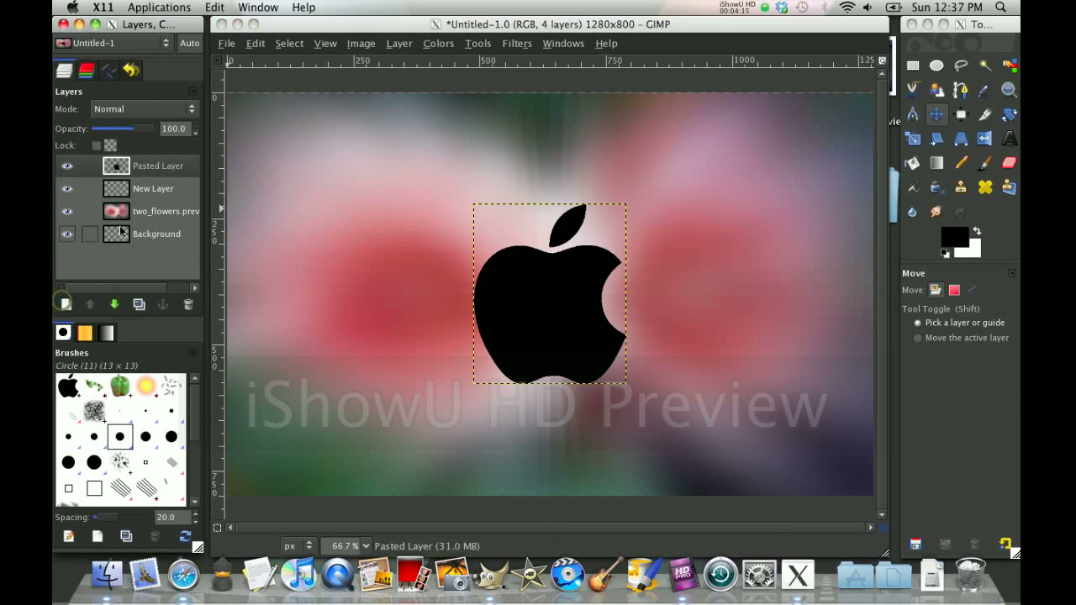
left_click(132, 195)
right_click(132, 195)
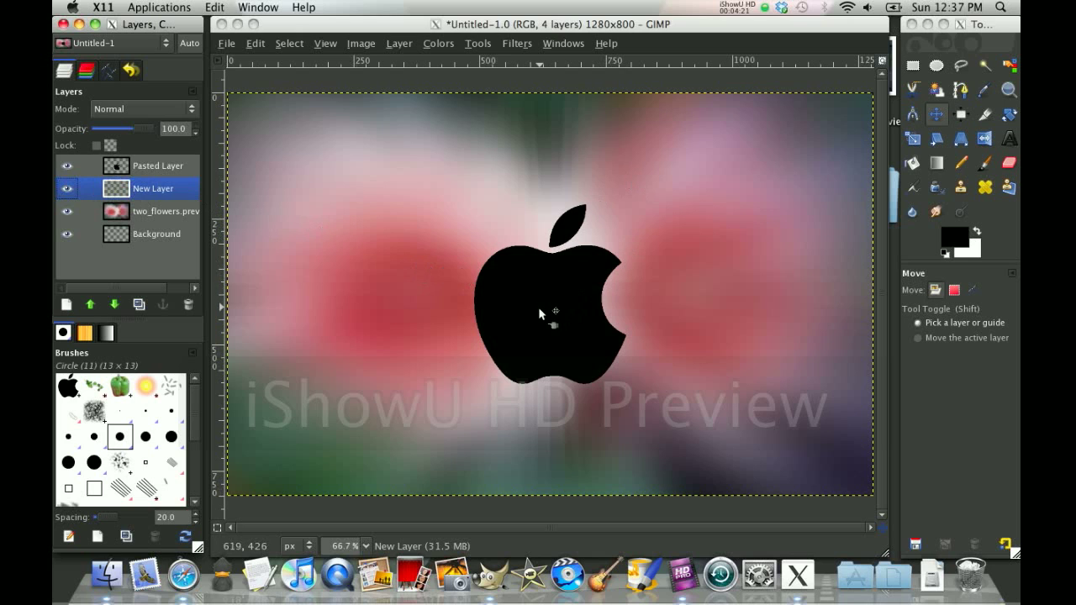
left_click_drag(537, 307, 543, 303)
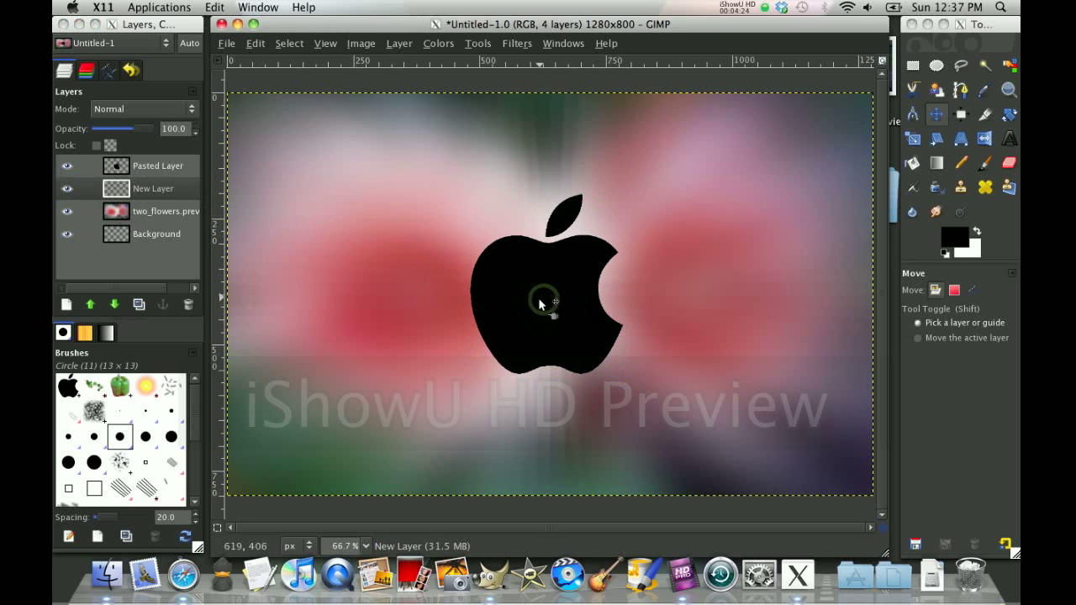
Bucket-fill New Layer with white over the flowers
left_click(139, 173)
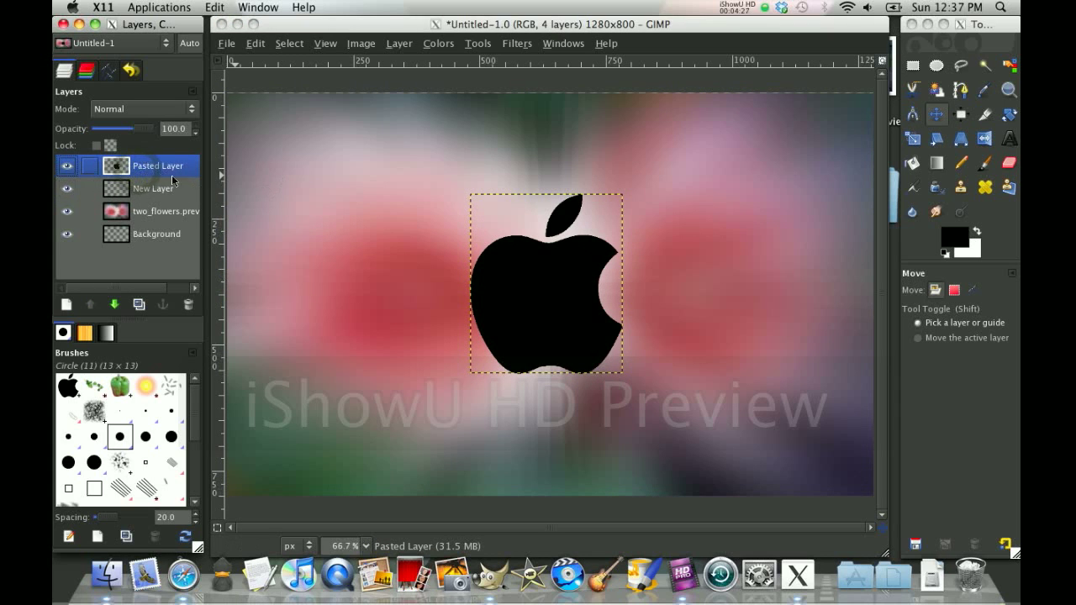
left_click(139, 190)
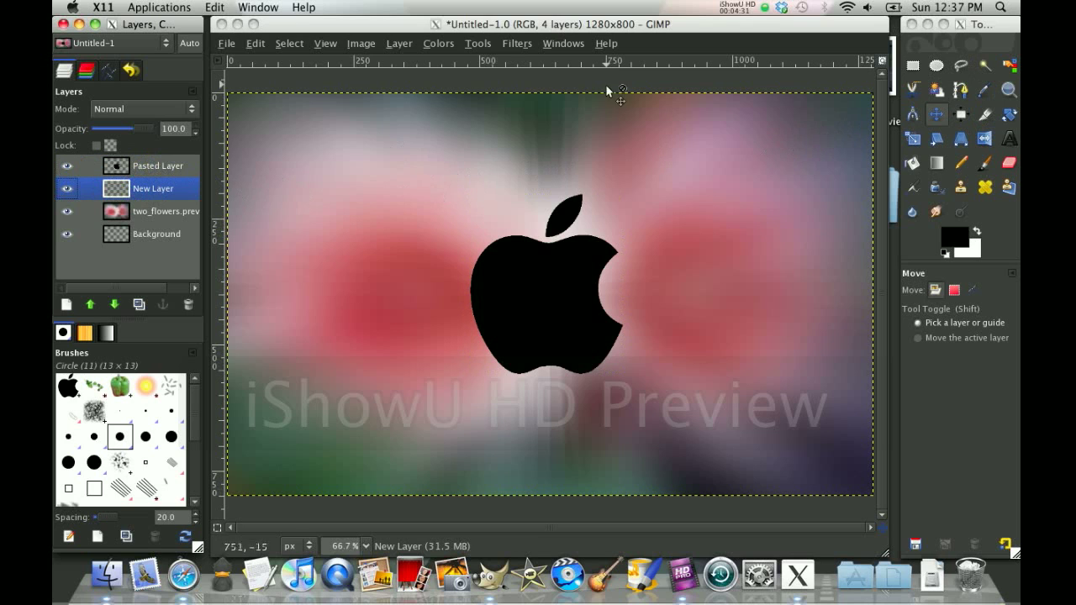
left_click(913, 164)
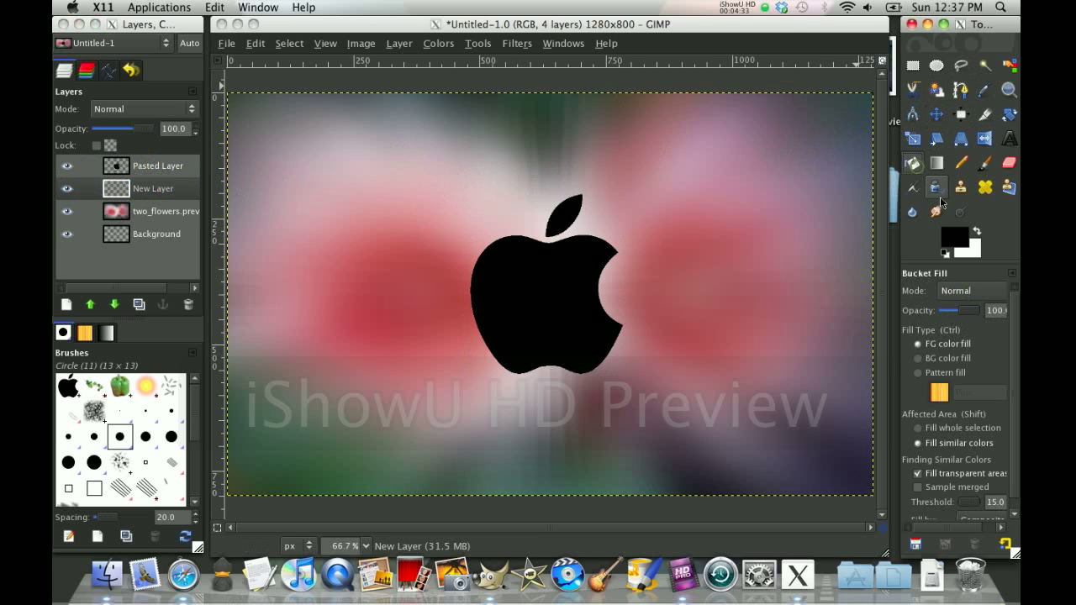
left_click(975, 231)
left_click(808, 230)
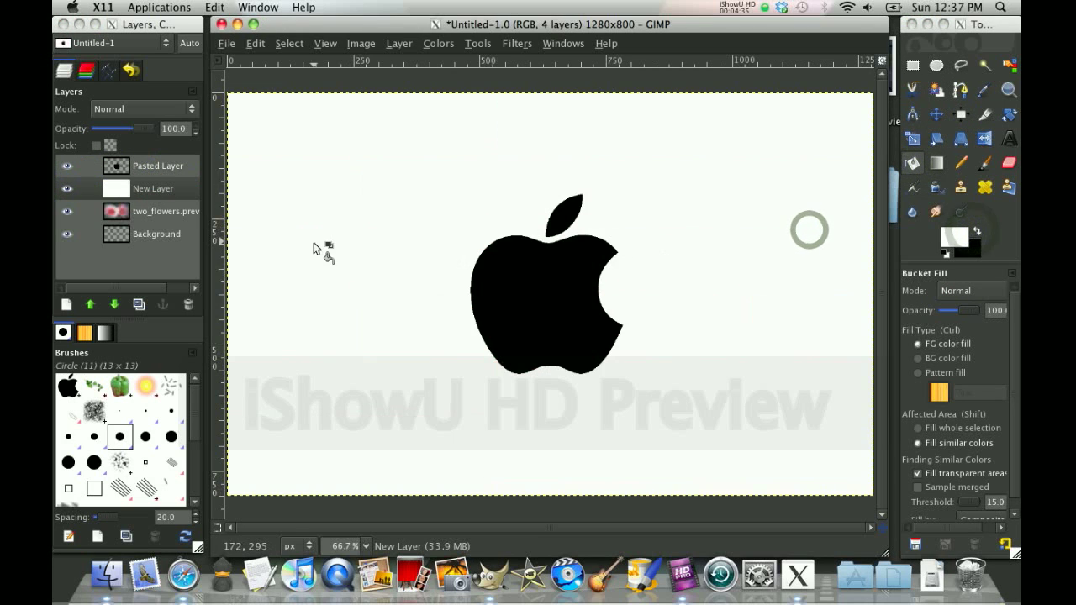
Select the apple's outline from Pasted Layer via Alpha to Selection, then invert the selection on New Layer
left_click(134, 169)
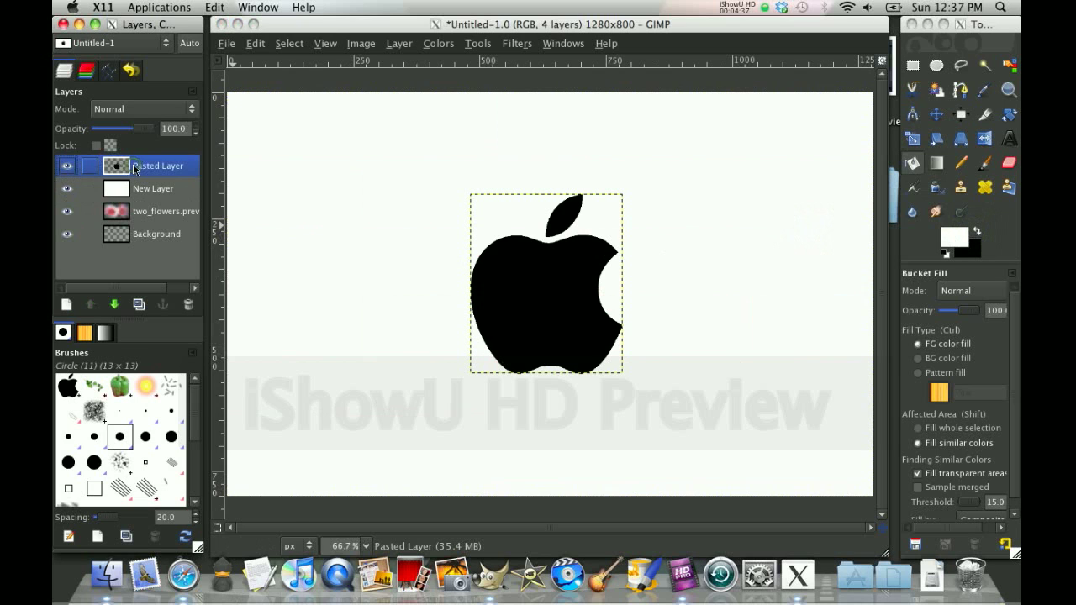
right_click(135, 169)
left_click(204, 540)
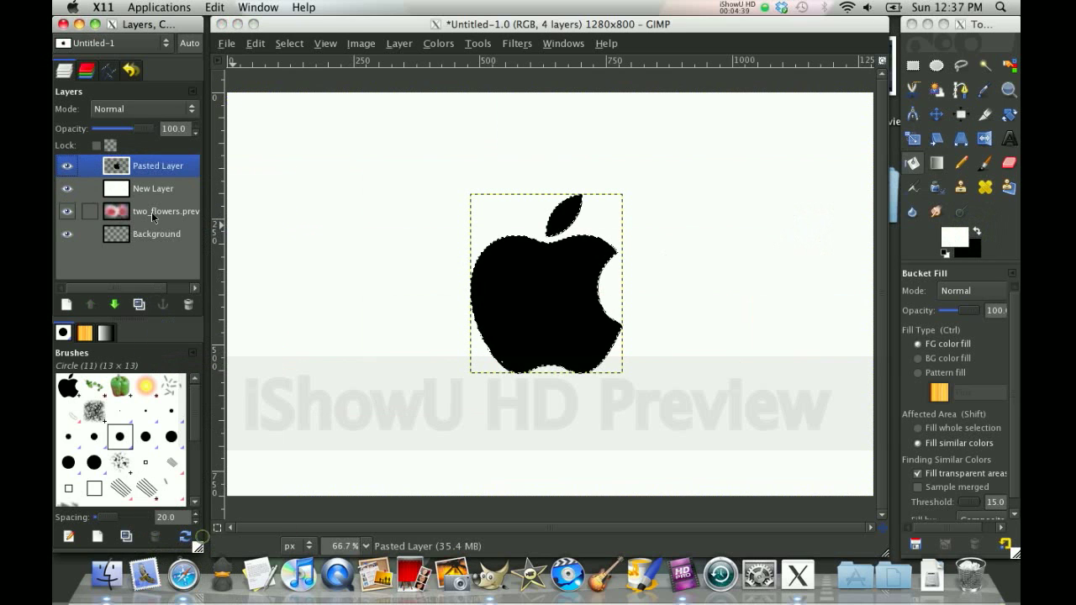
left_click(155, 190)
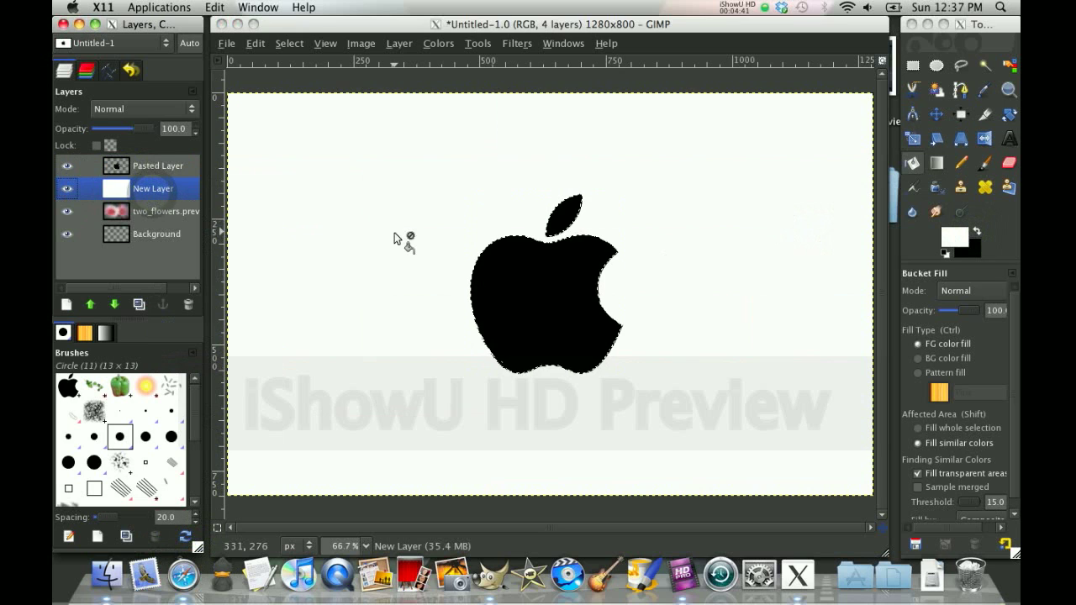
left_click(290, 43)
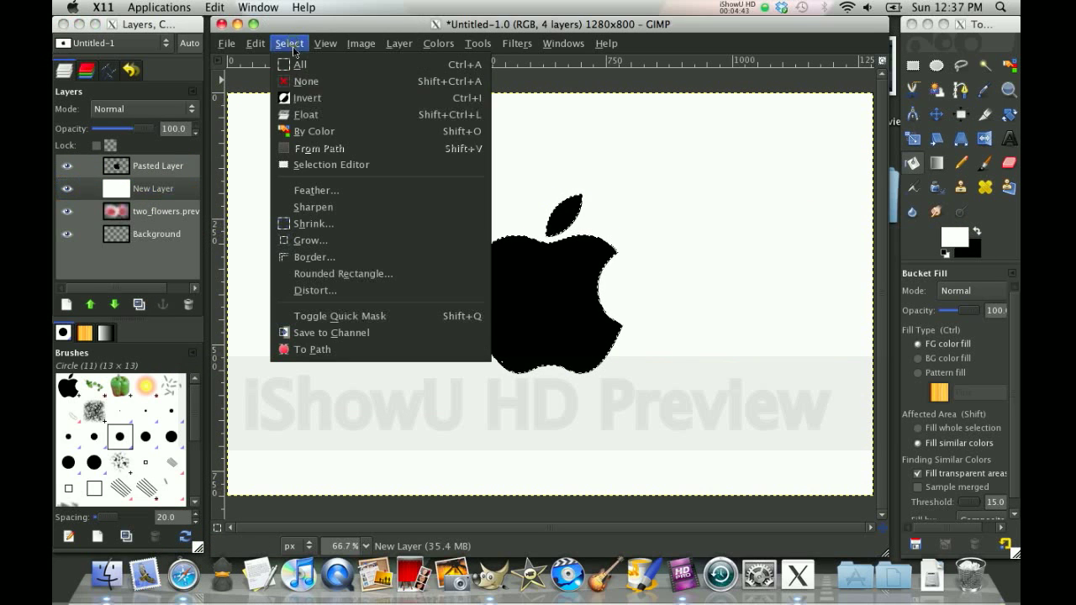
left_click(333, 103)
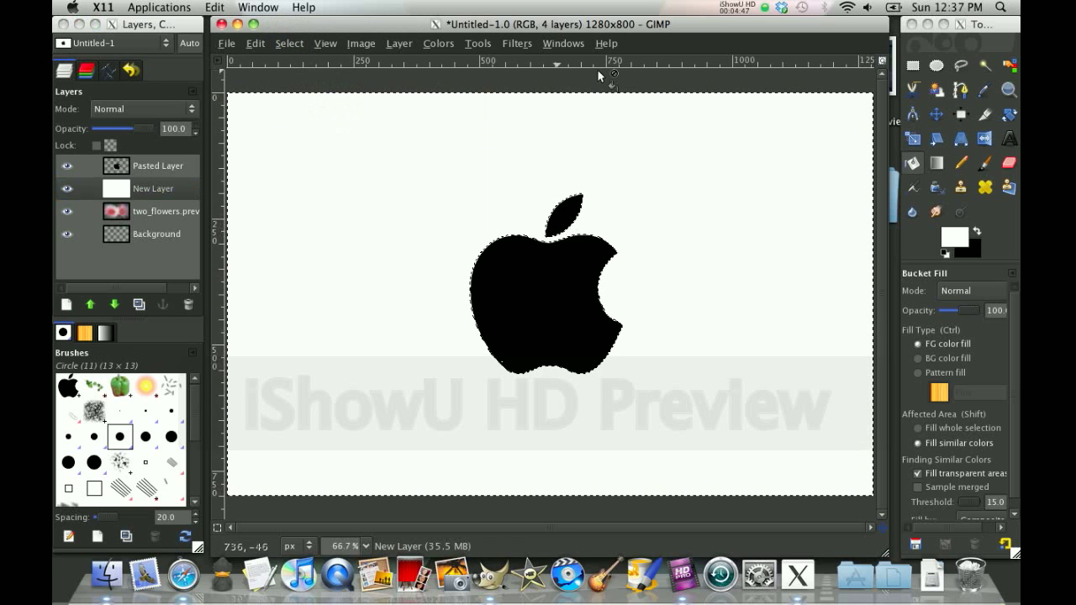
Clear the white New Layer outside the apple, then deselect everything
left_click(256, 43)
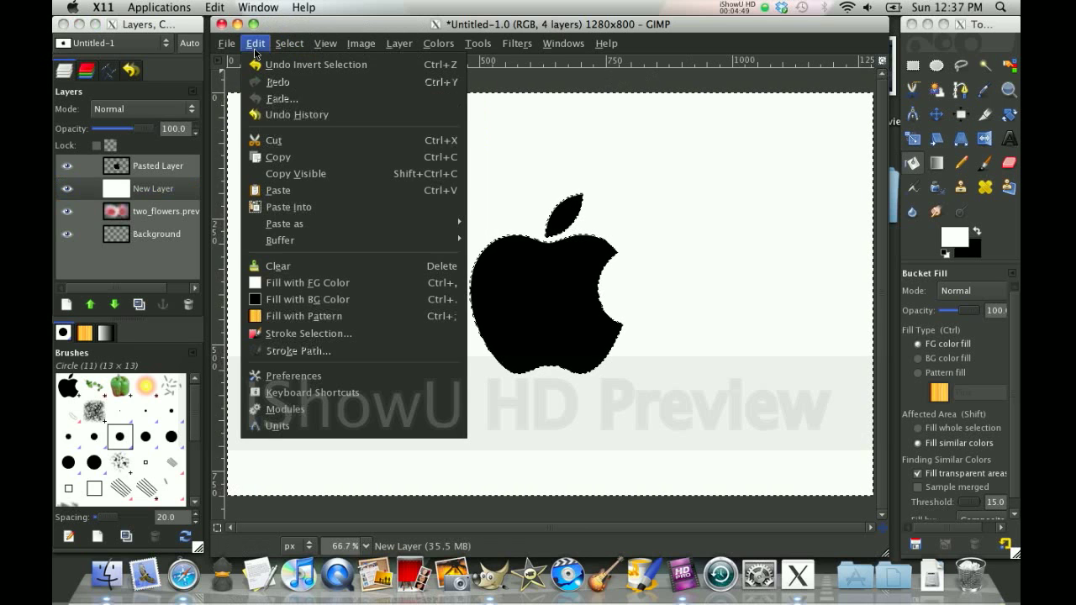
left_click(324, 268)
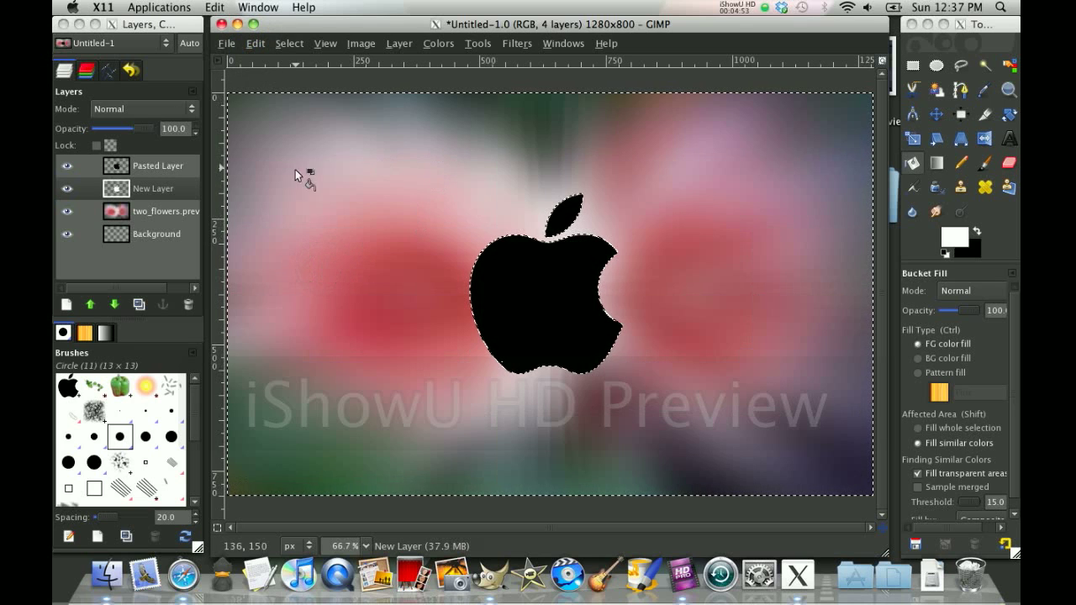
left_click(162, 189)
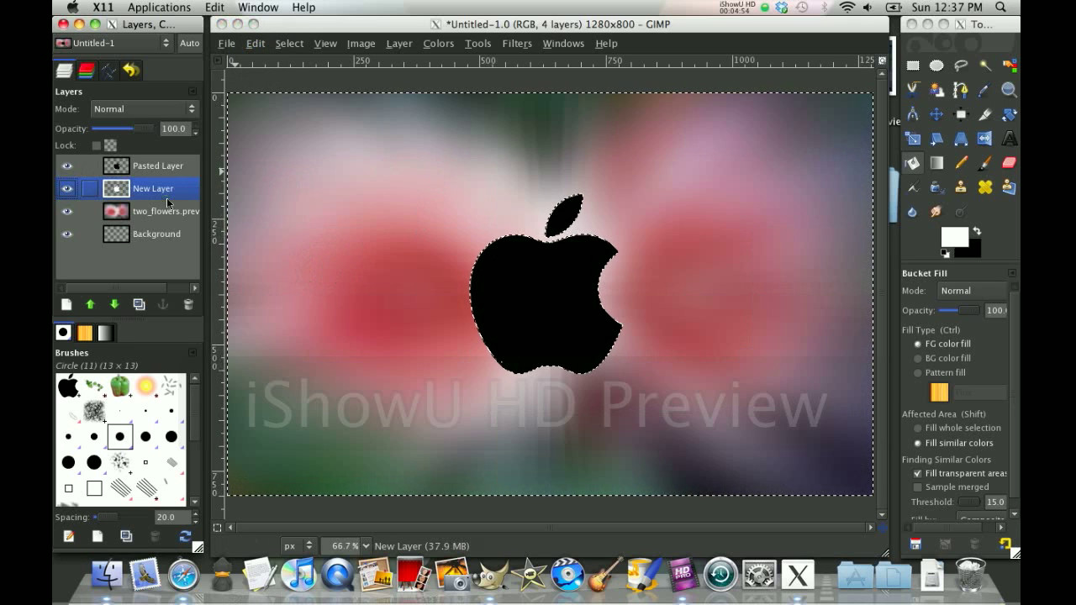
left_click(289, 43)
left_click(303, 77)
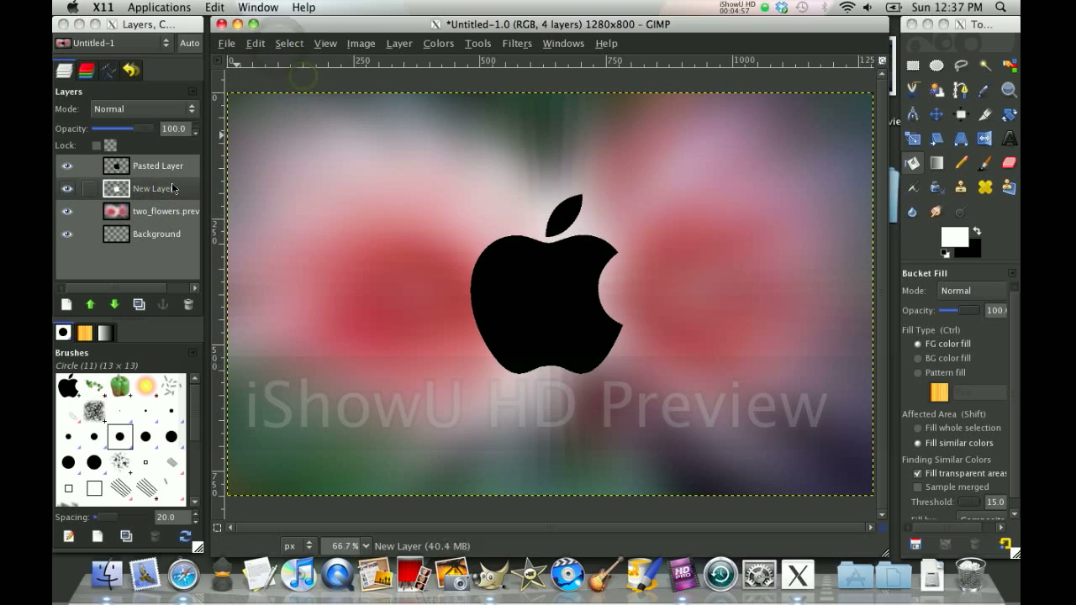
left_click(168, 187)
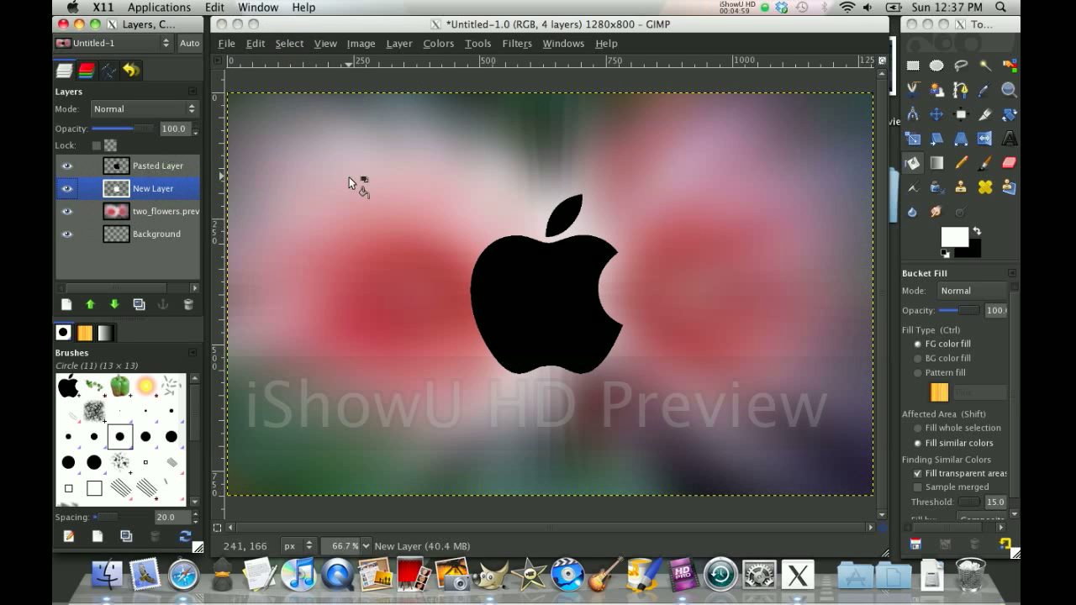
Apply a 100 px Gaussian blur to the apple-shaped white New Layer
left_click(517, 43)
mouse_move(589, 140)
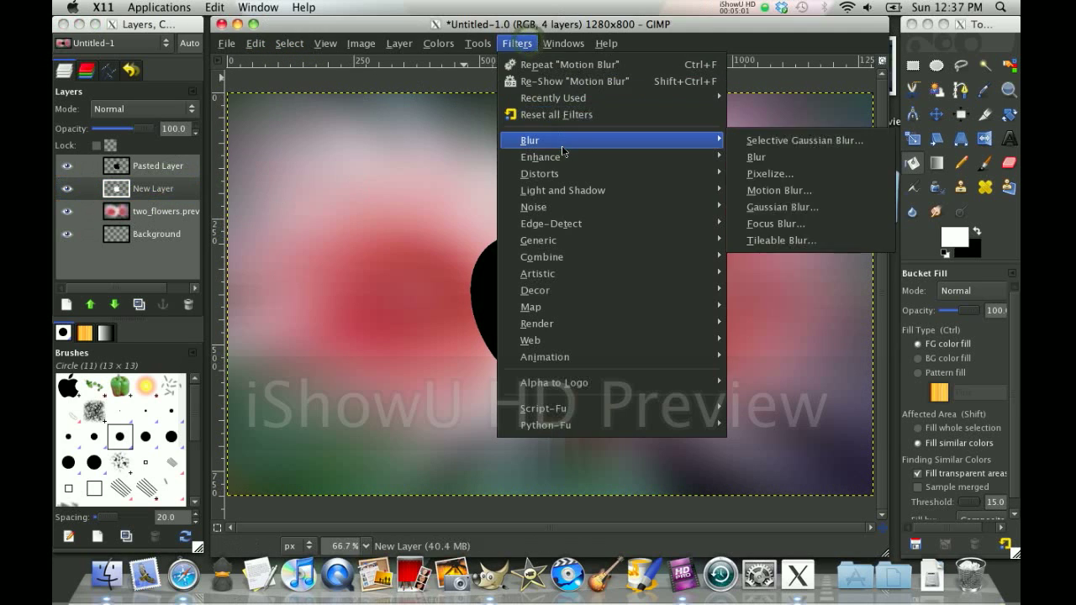
left_click(805, 208)
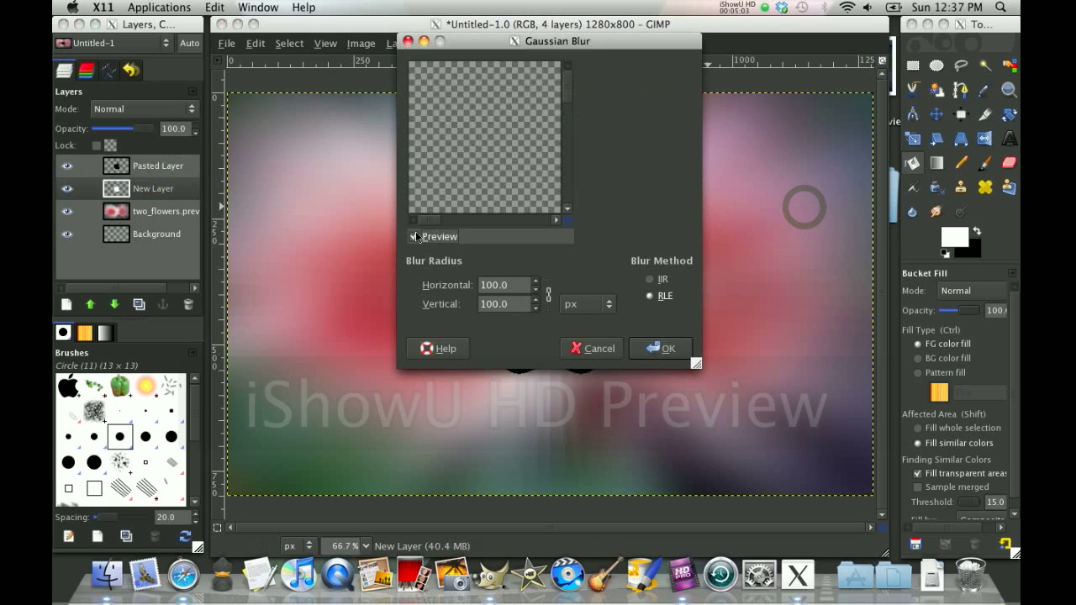
left_click_drag(422, 222, 504, 224)
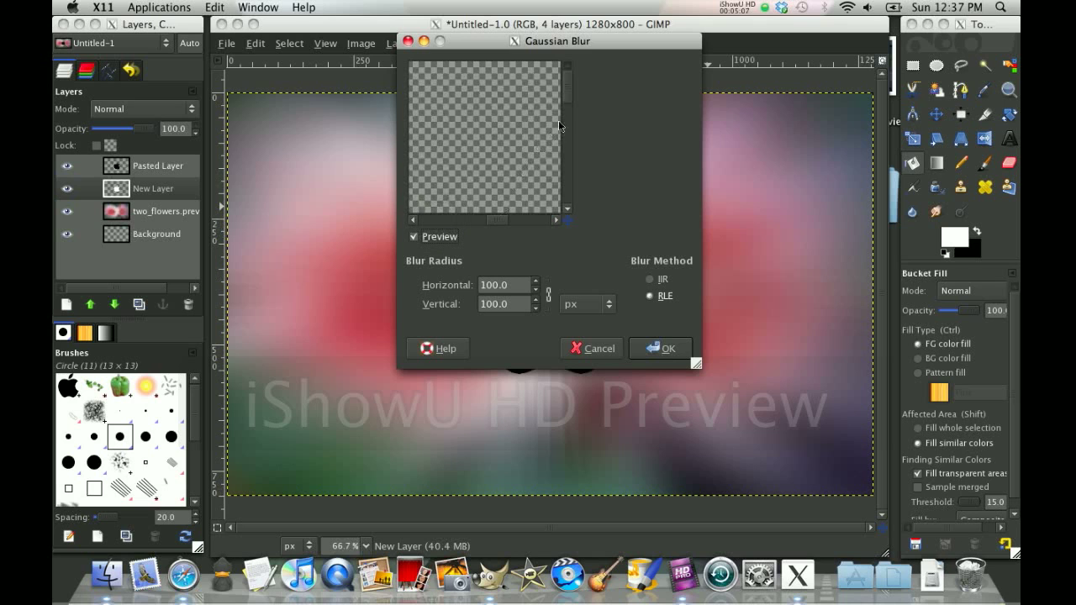
left_click_drag(561, 107, 566, 123)
left_click_drag(496, 220, 483, 221)
left_click(668, 347)
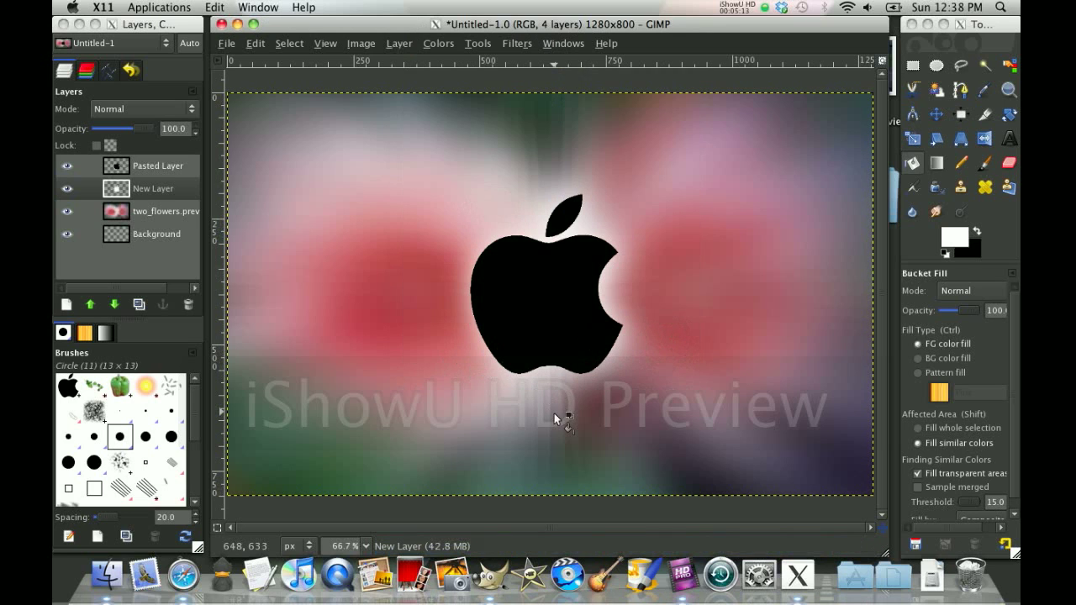
left_click_drag(147, 188, 161, 208)
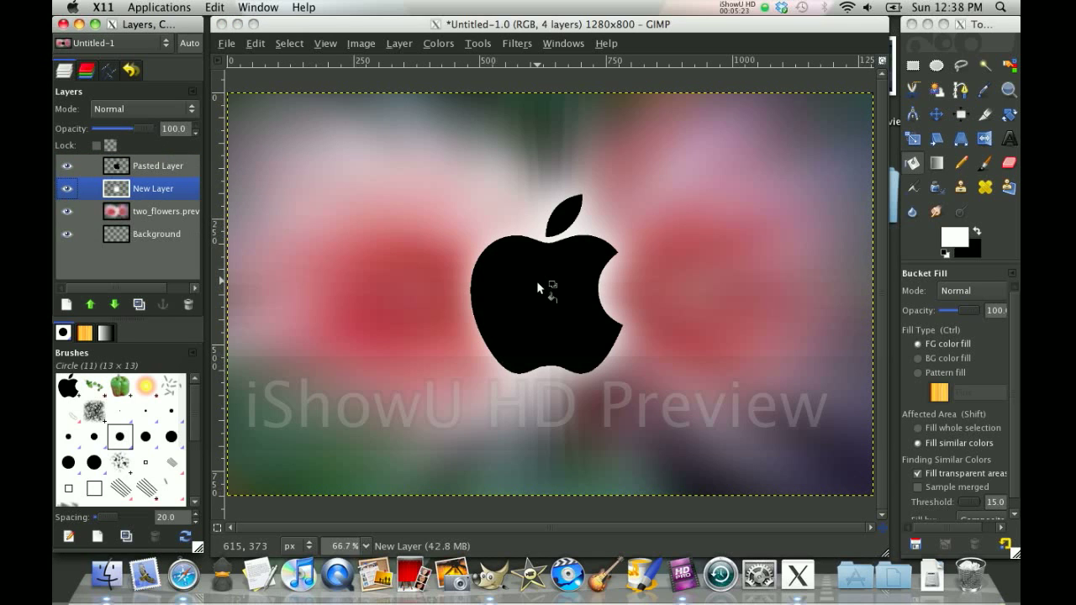
Hide the Apple logo layer and add a transparent layer above two_flowers.preview
left_click(64, 168)
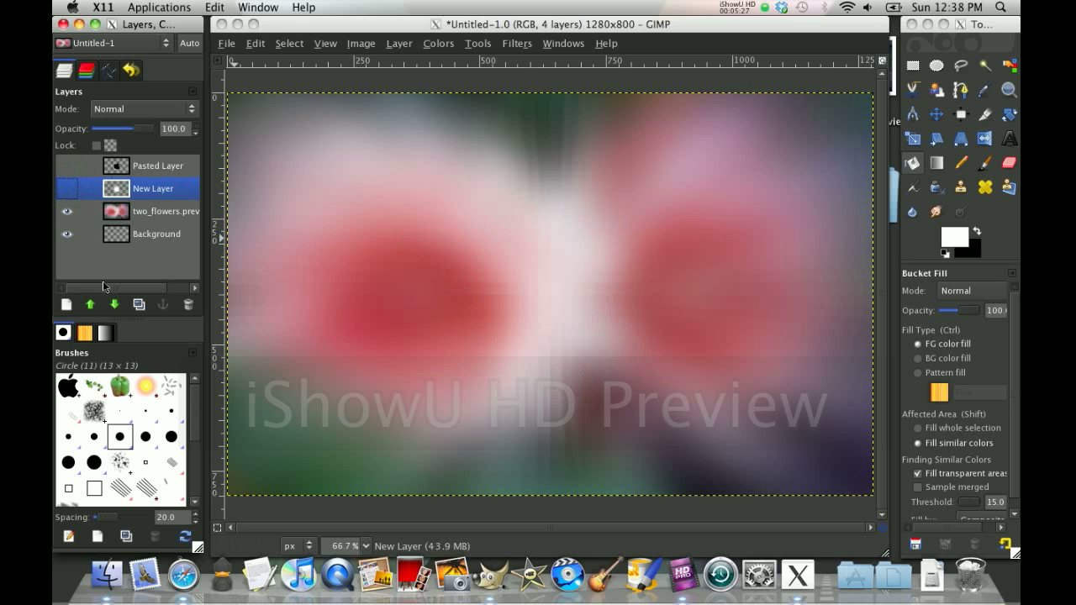
left_click(125, 234)
left_click(122, 220)
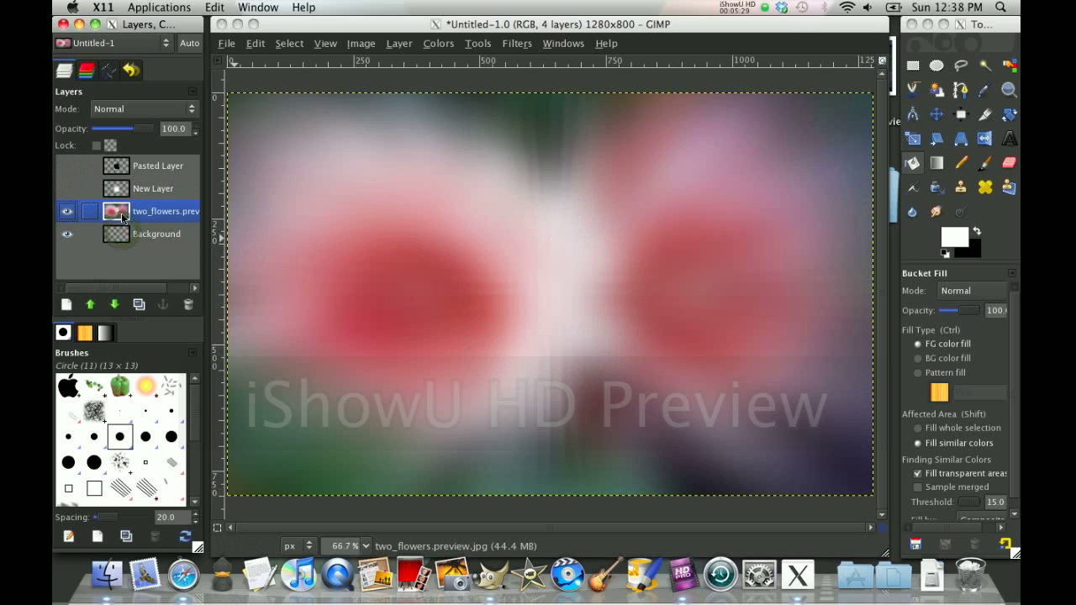
left_click(66, 304)
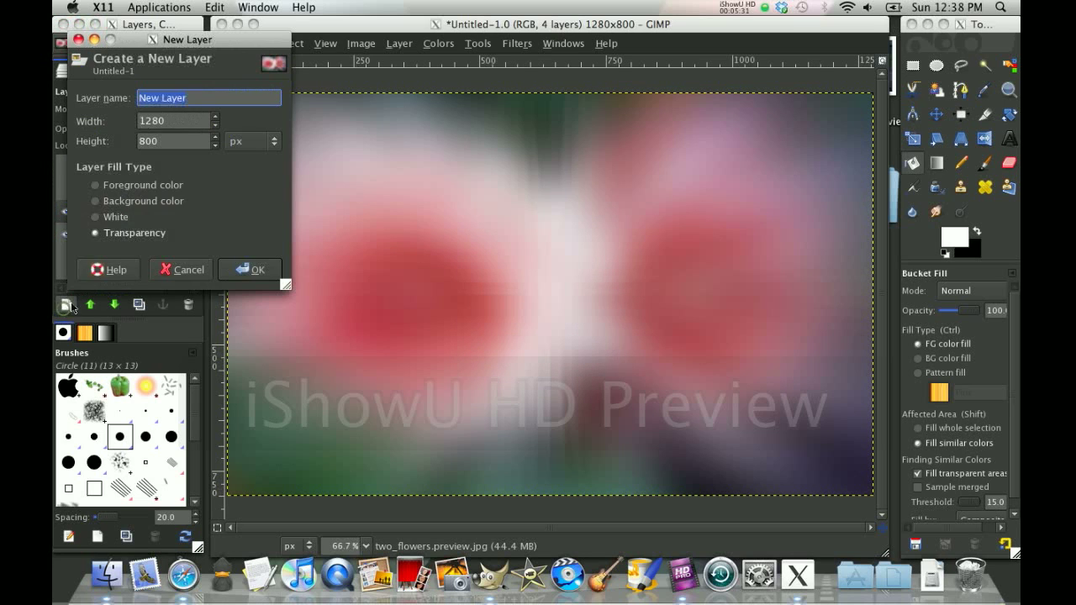
left_click(250, 268)
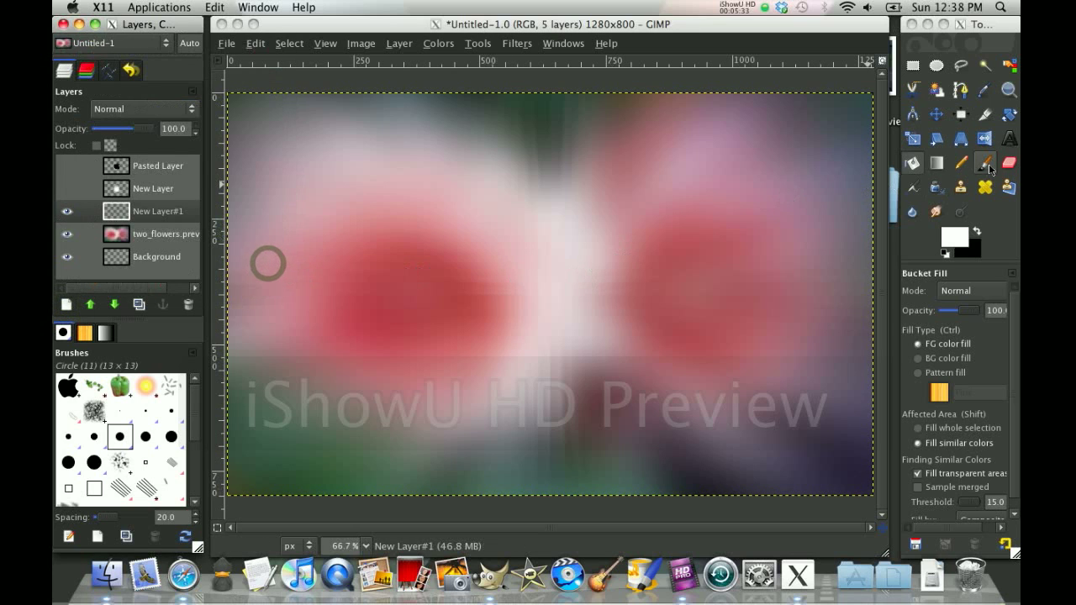
Create an 'X' text layer on the canvas and bring up its text colour choice
left_click(1009, 138)
left_click(411, 186)
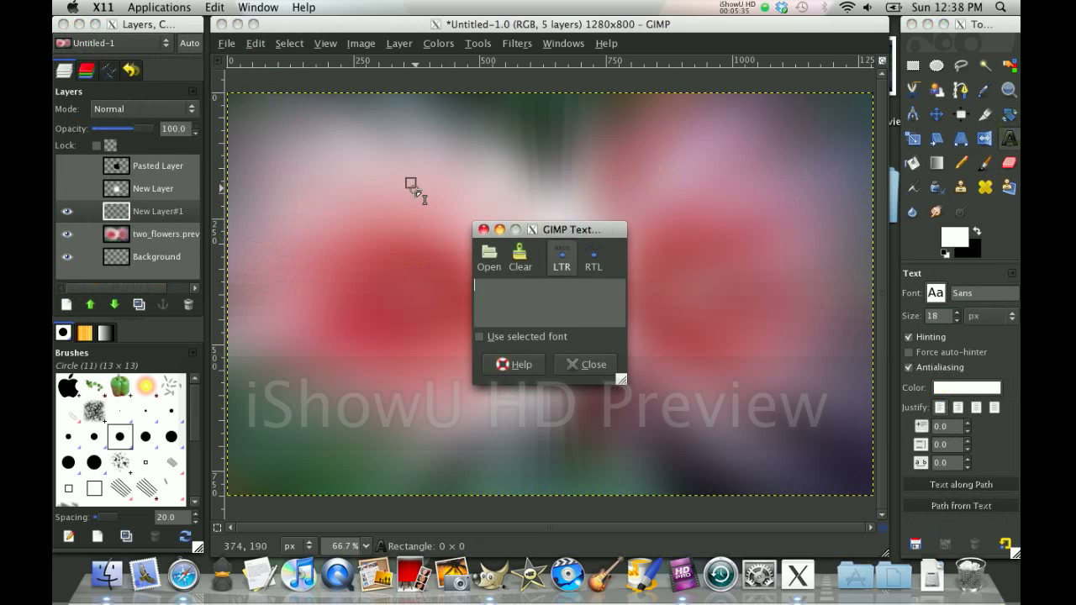
type("X")
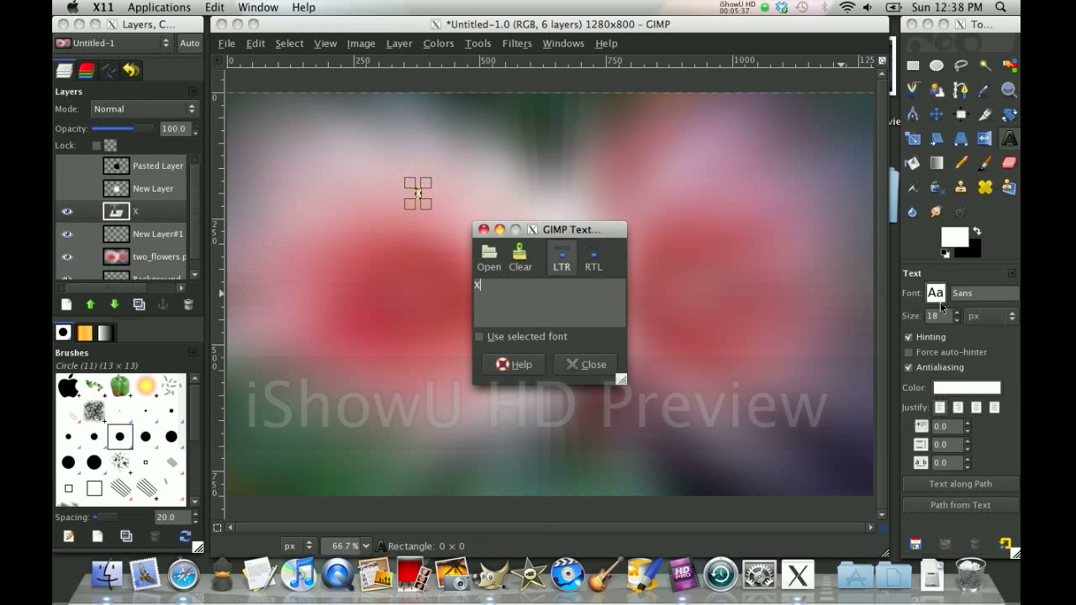
left_click(977, 232)
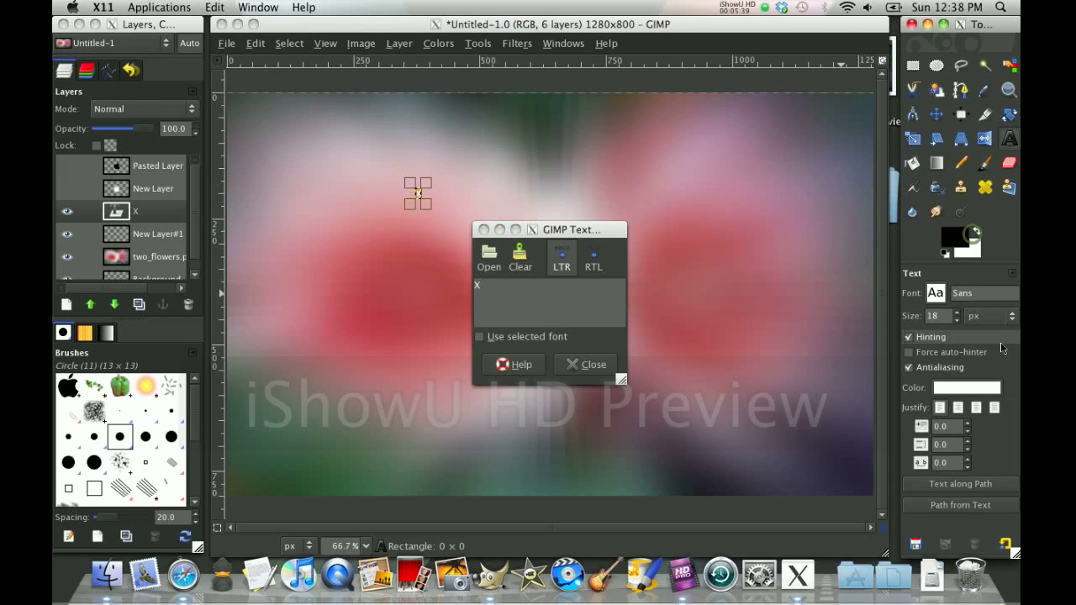
left_click(983, 390)
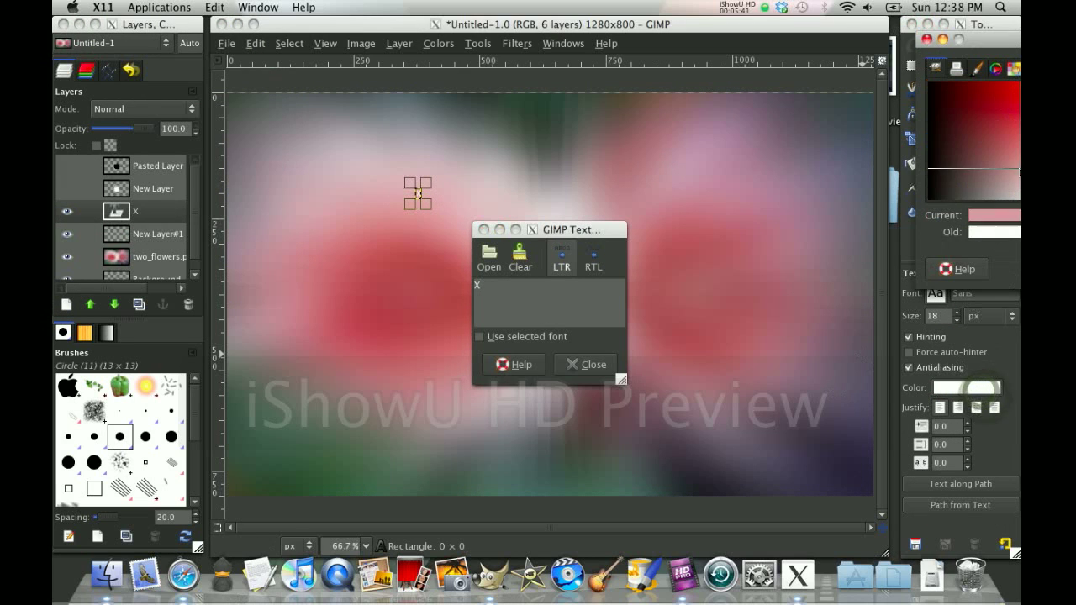
Style the X text in black, 1000 px, with the Sans Bold font
left_click_drag(968, 44, 568, 80)
left_click(856, 305)
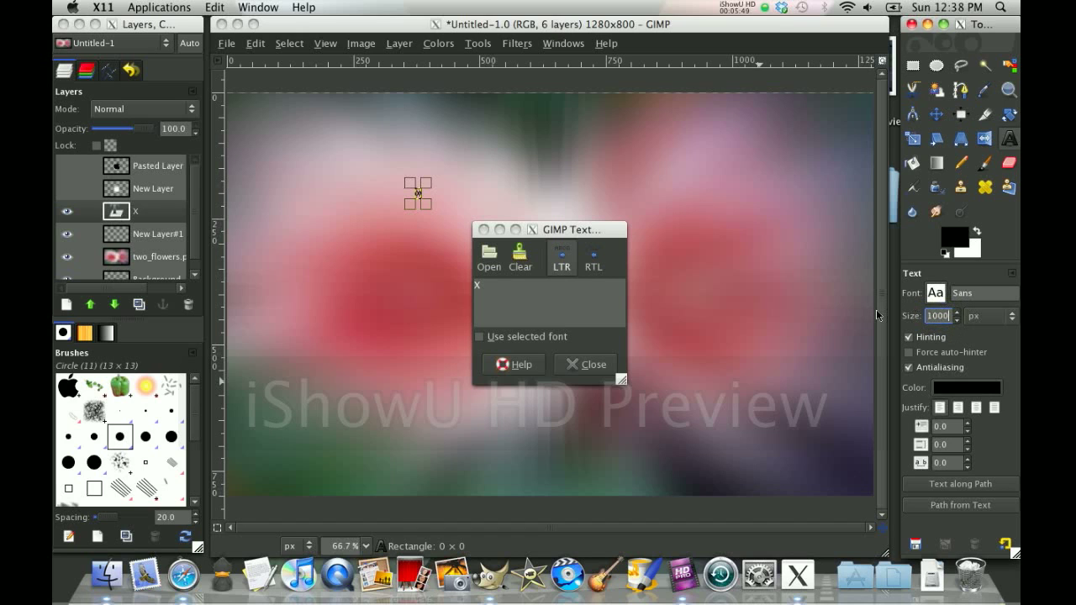
key("Return")
left_click(942, 292)
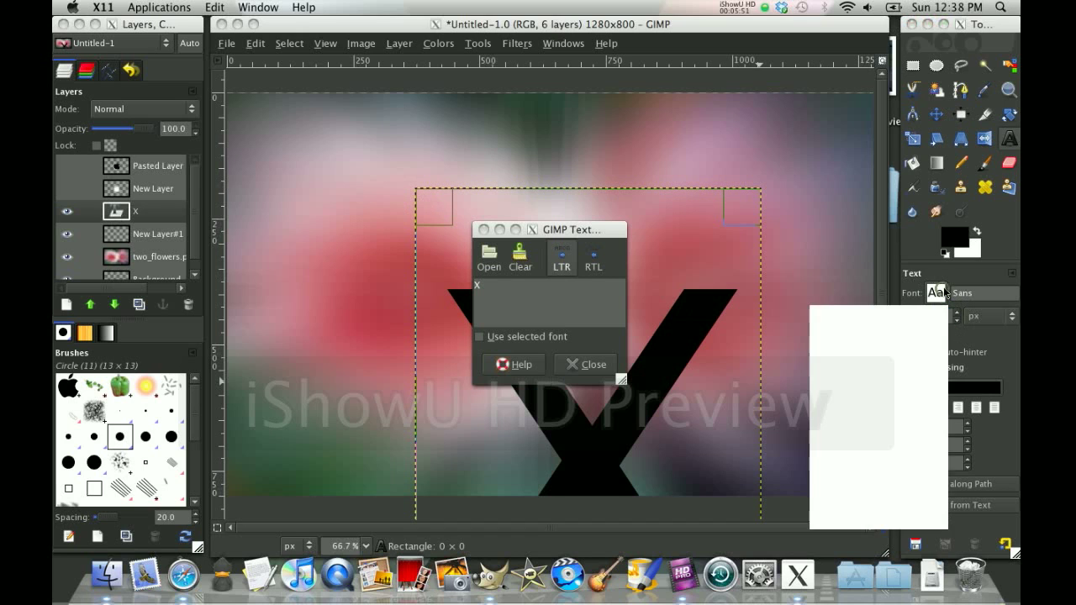
scroll(867, 423, "down", 10)
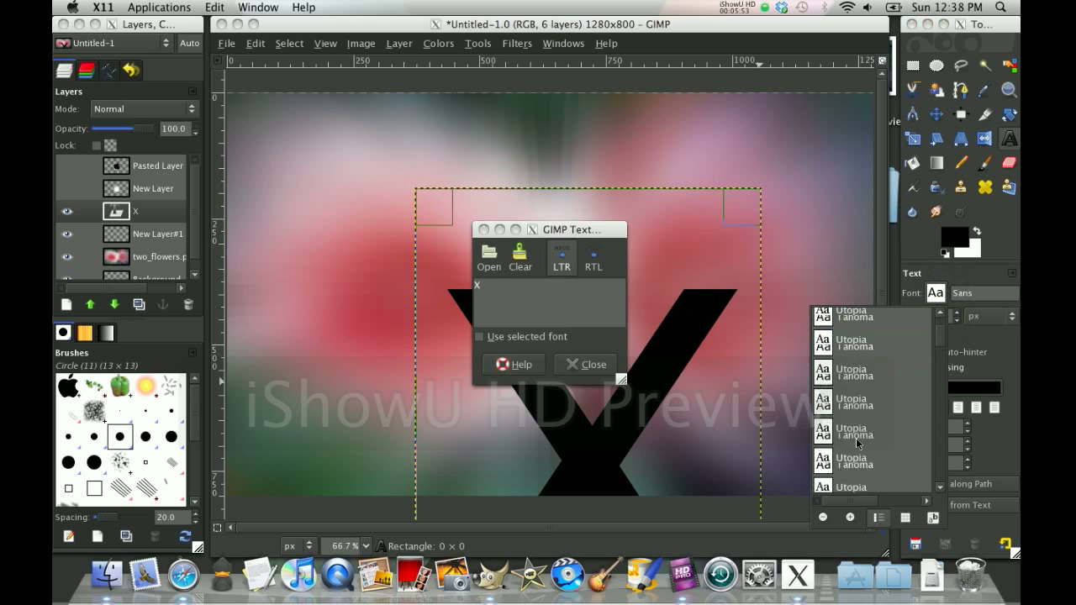
scroll(857, 443, "down", 8)
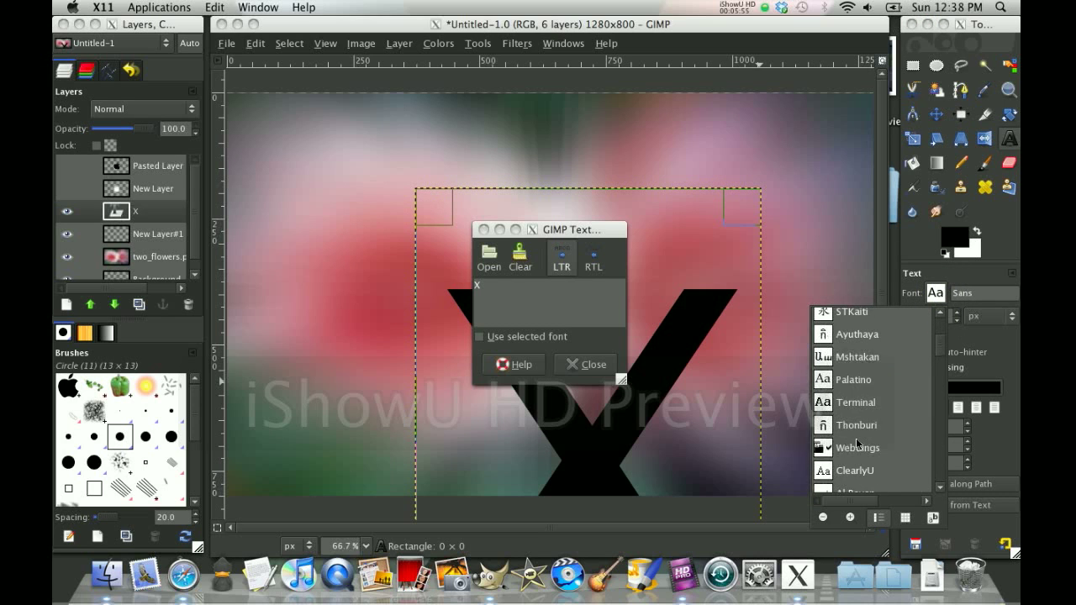
scroll(857, 443, "down", 5)
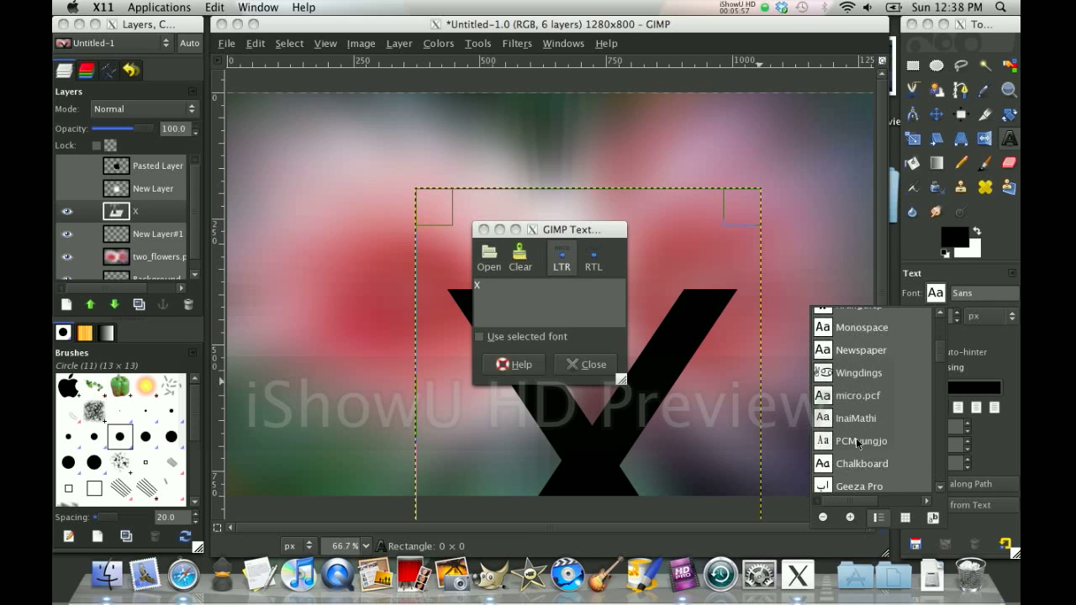
scroll(857, 443, "down", 8)
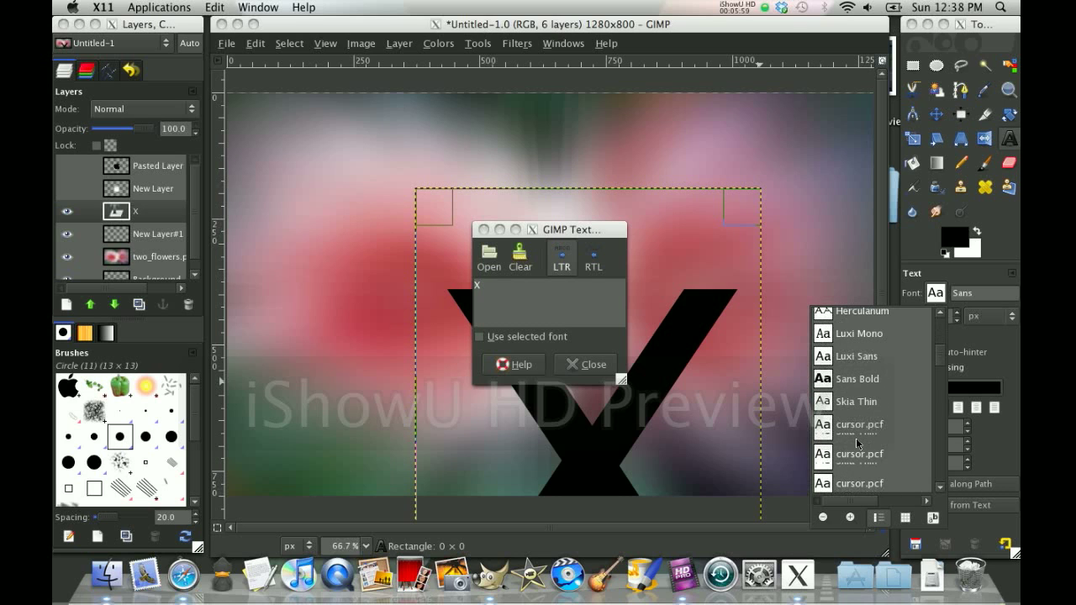
left_click(826, 357)
left_click(481, 225)
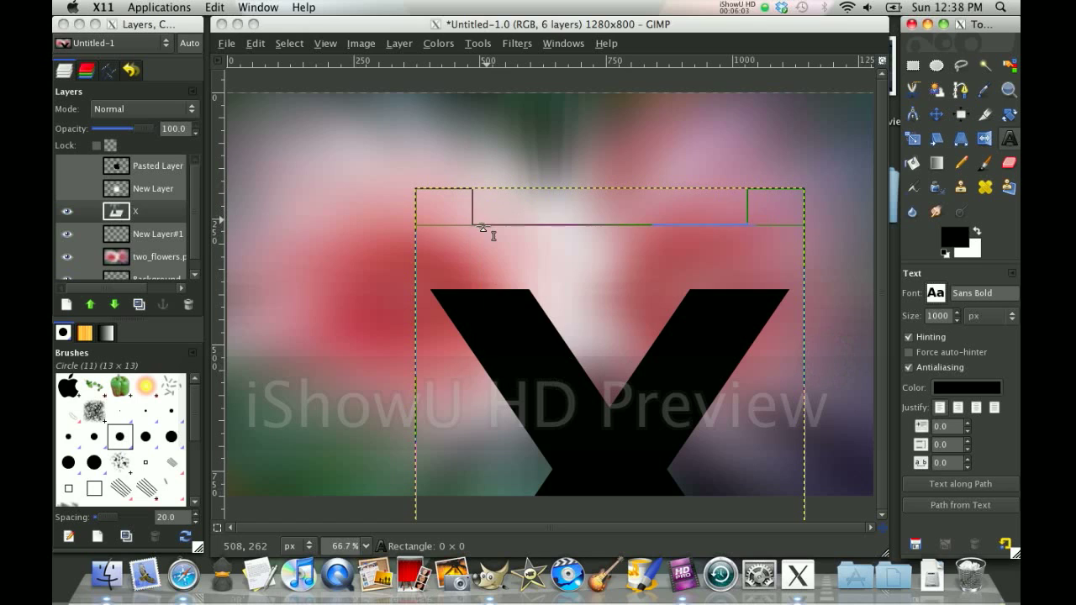
Change the X's justification and move it up and left over the canvas
left_click(976, 408)
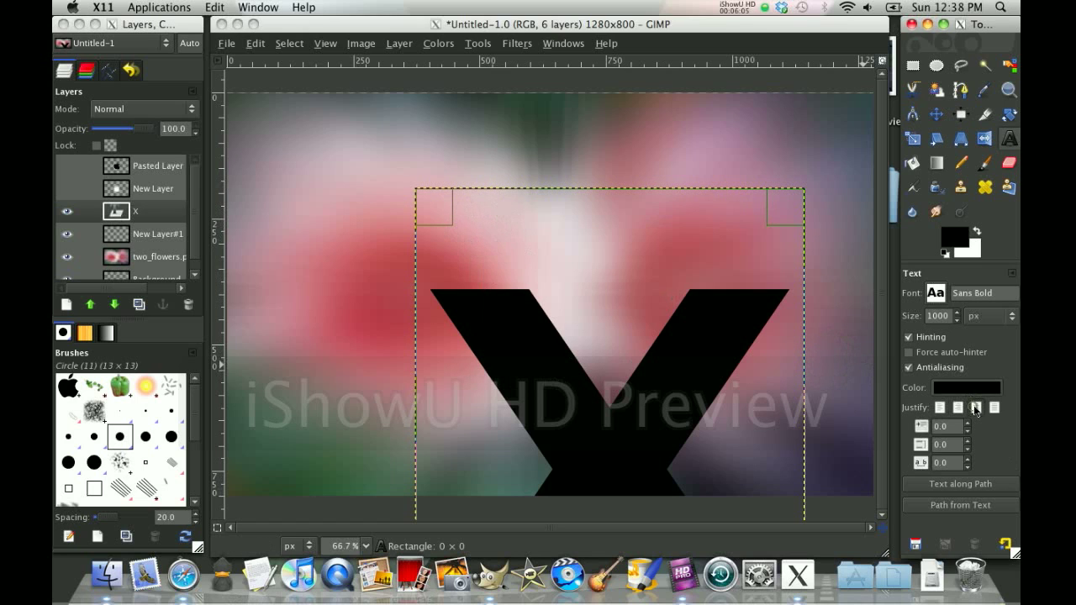
left_click(936, 114)
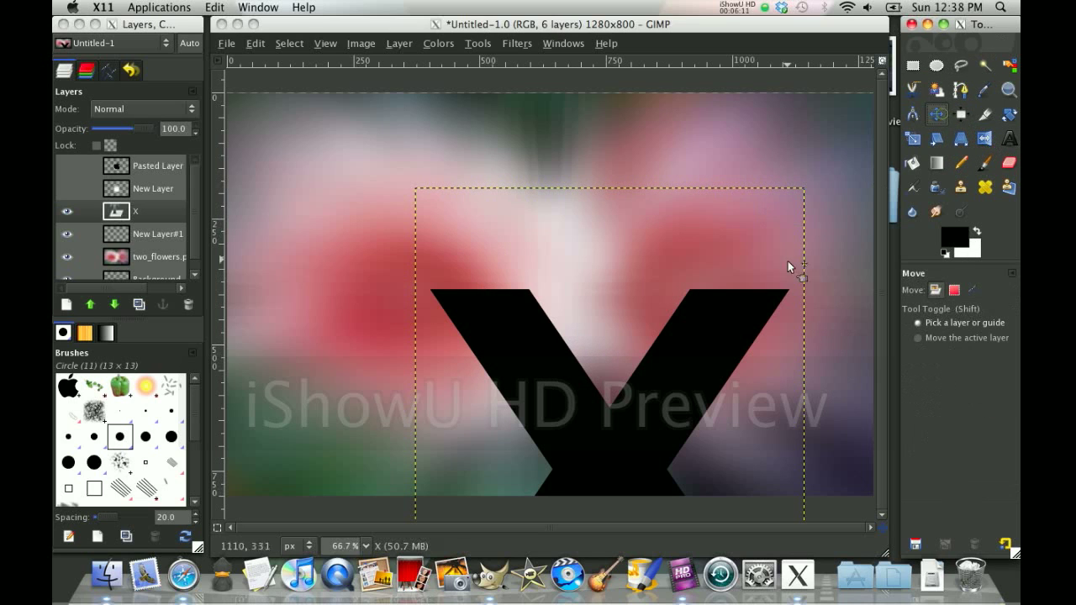
left_click_drag(557, 468, 524, 301)
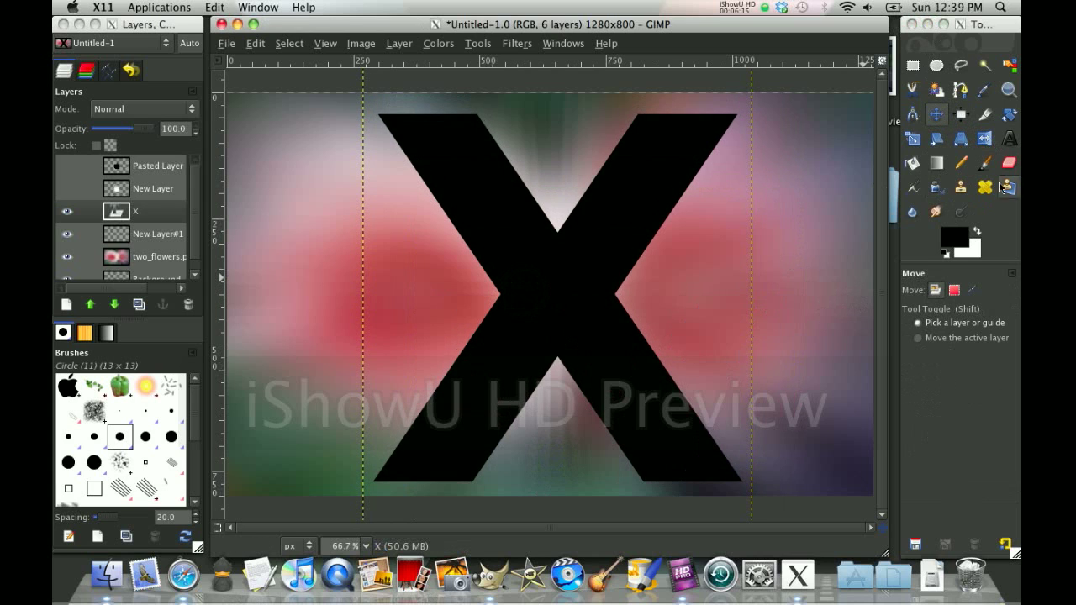
Enlarge the X text from 1000 to 1200 px
left_click(1011, 140)
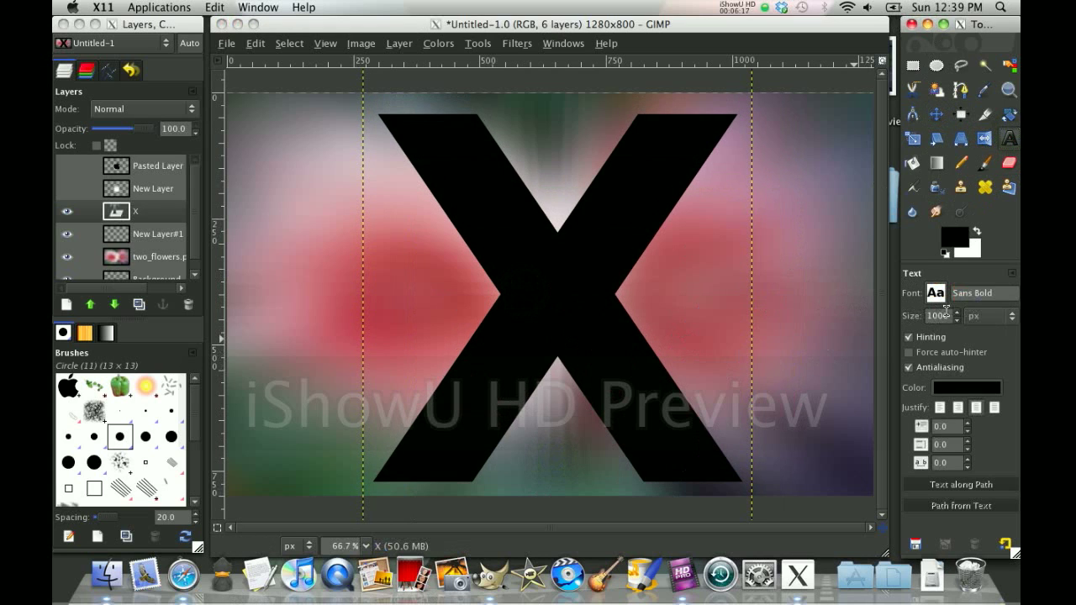
left_click(588, 296)
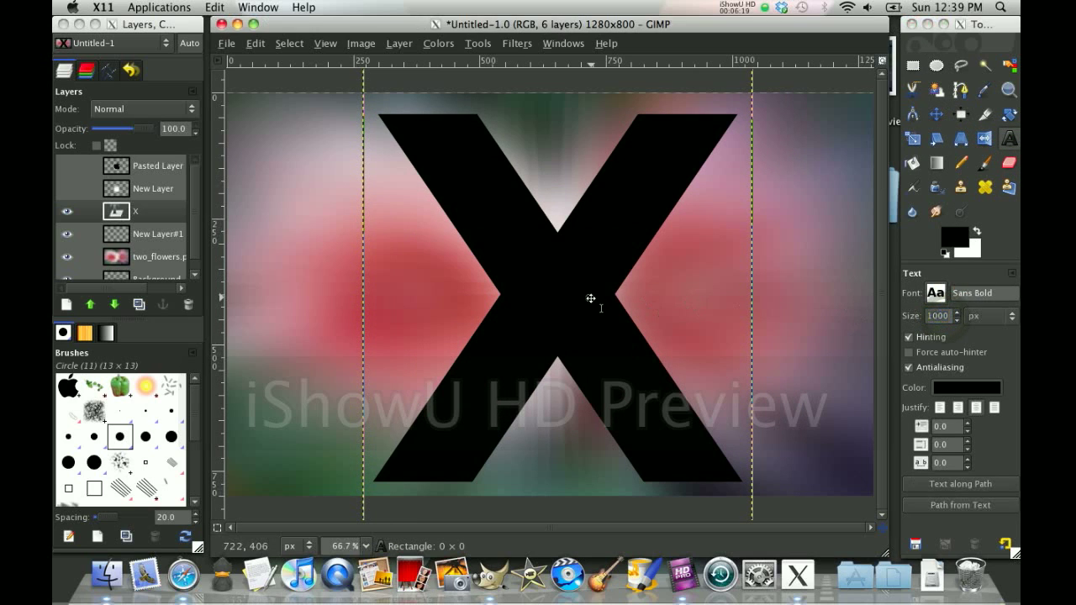
left_click(588, 298)
left_click(950, 318)
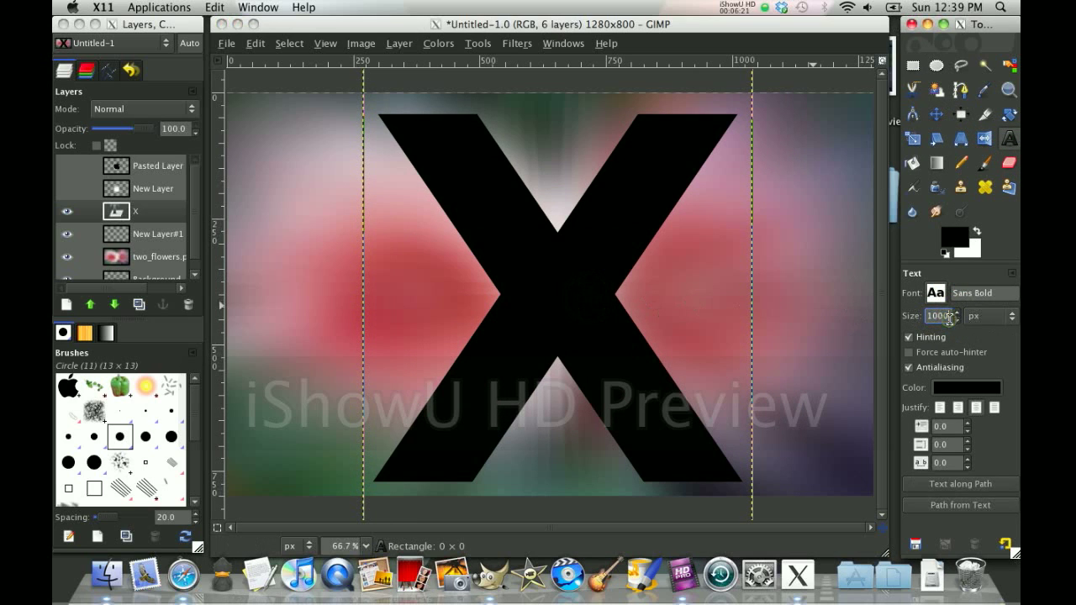
type("12")
key("Return")
Move the enlarged X to centre it between the vertical guides
left_click(936, 114)
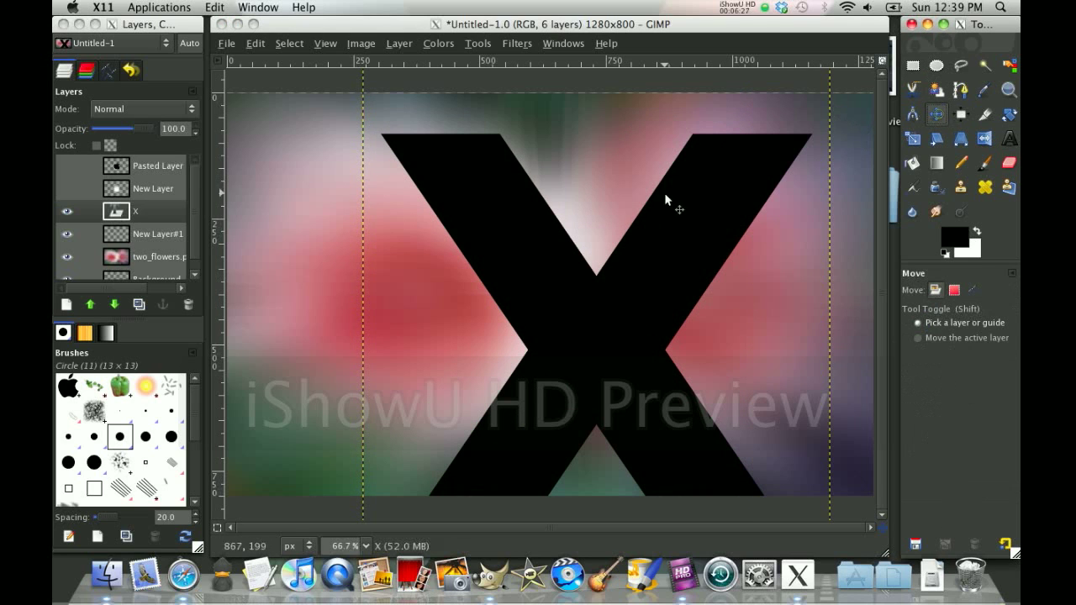
left_click_drag(598, 362, 550, 311)
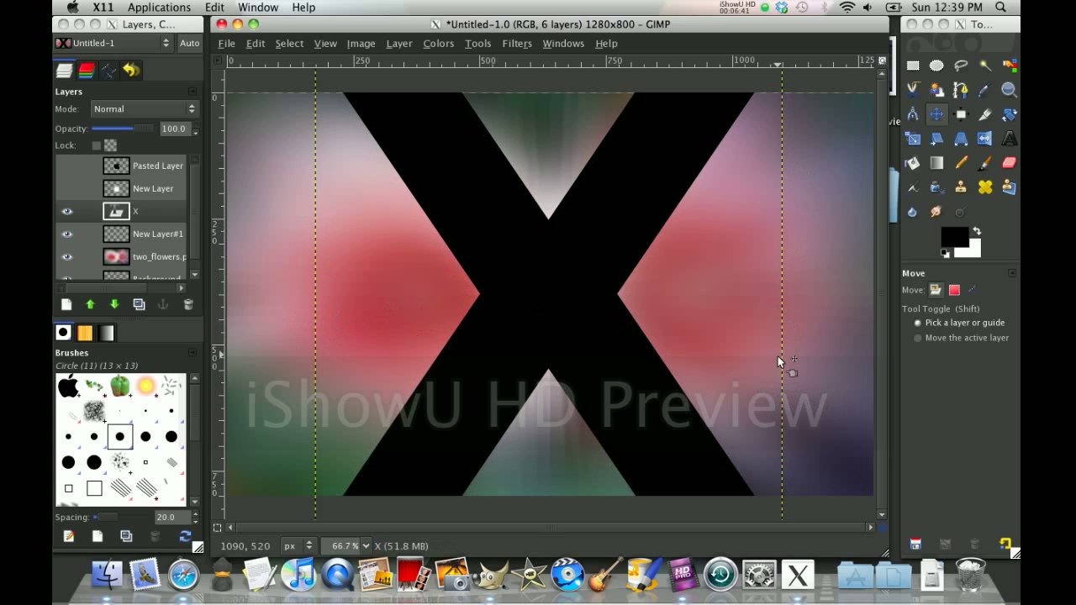
left_click_drag(543, 291, 545, 294)
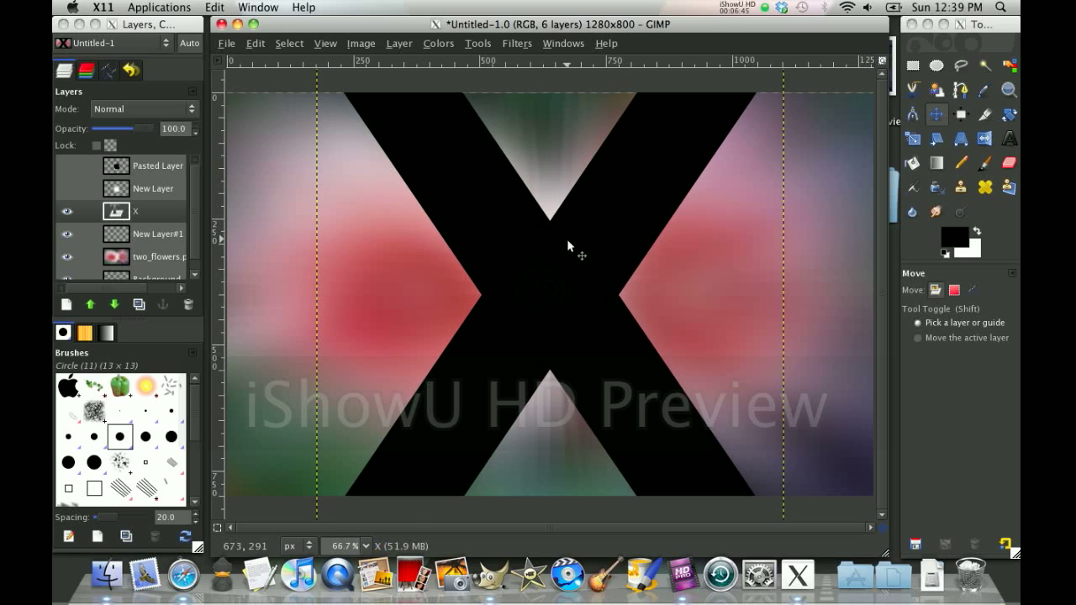
Delete the empty New Layer#1 layer
left_click(146, 232)
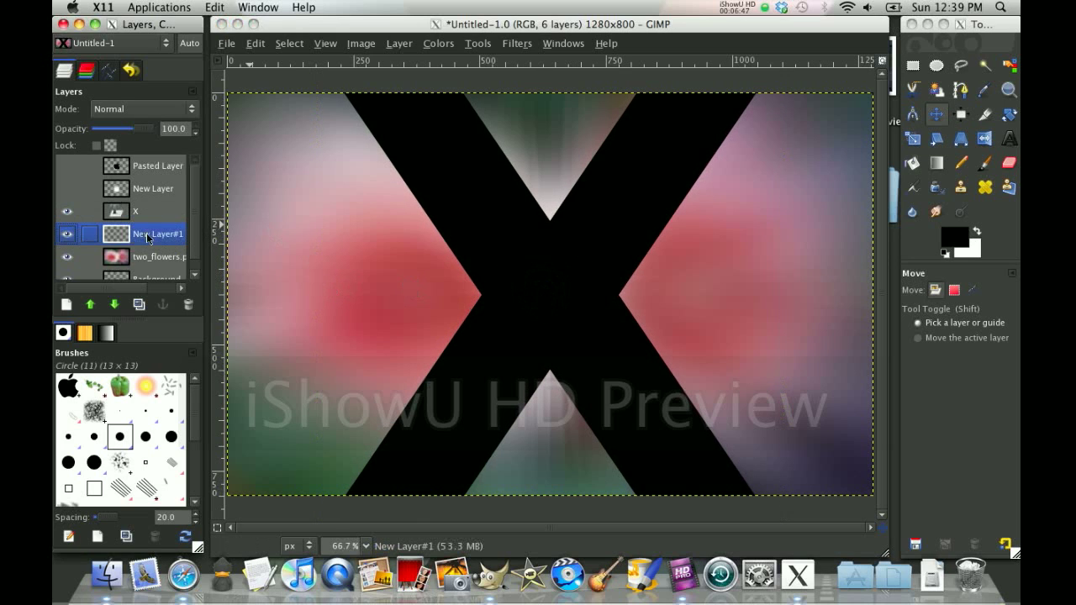
right_click(146, 233)
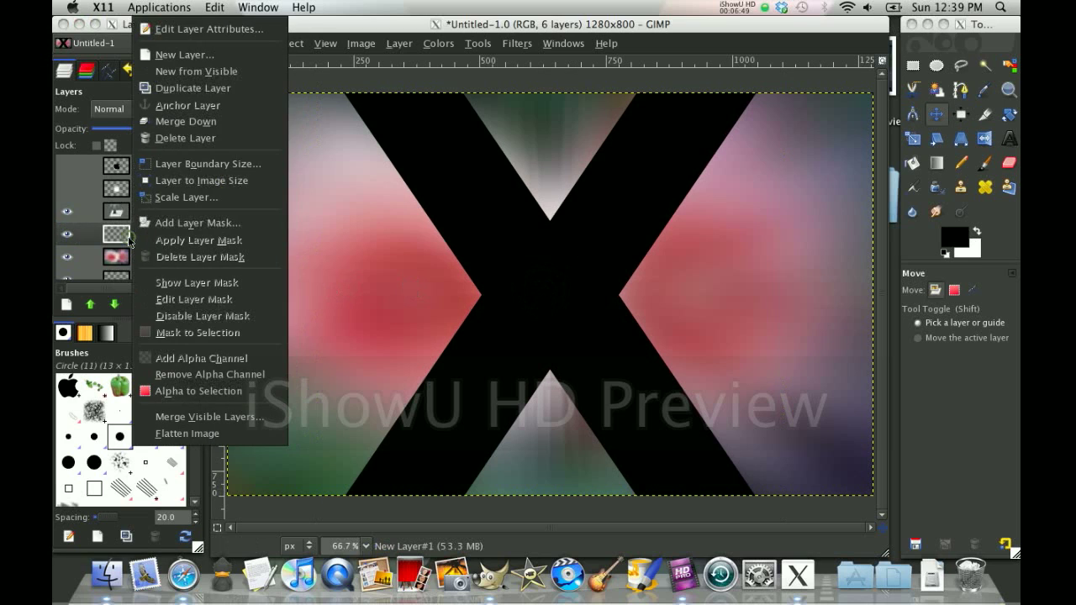
left_click(221, 138)
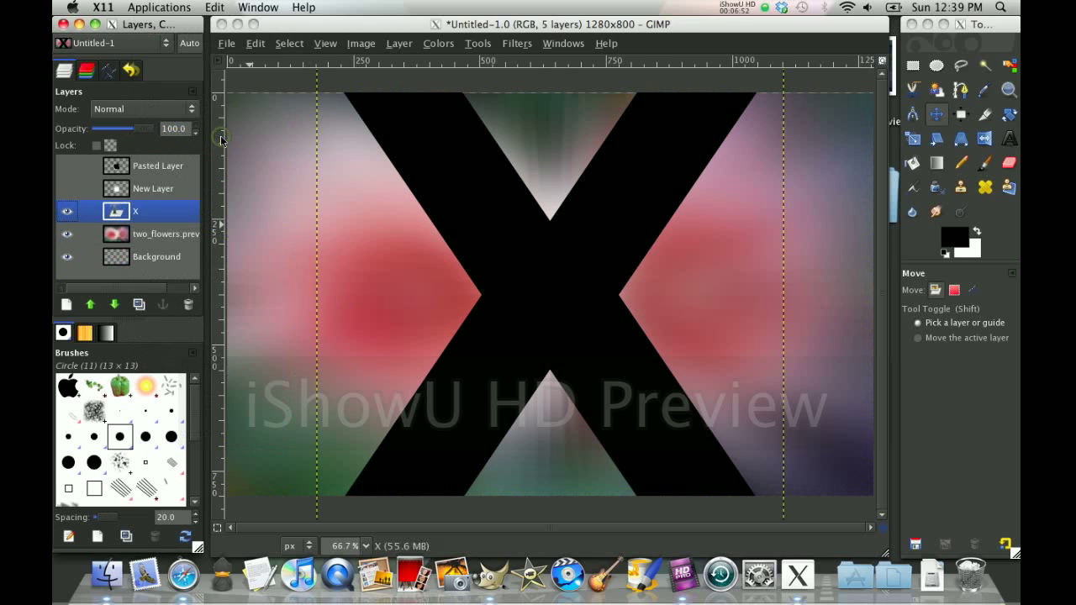
Move the X layer below two_flowers.preview and select the X's outline with Alpha to Selection
right_click(145, 213)
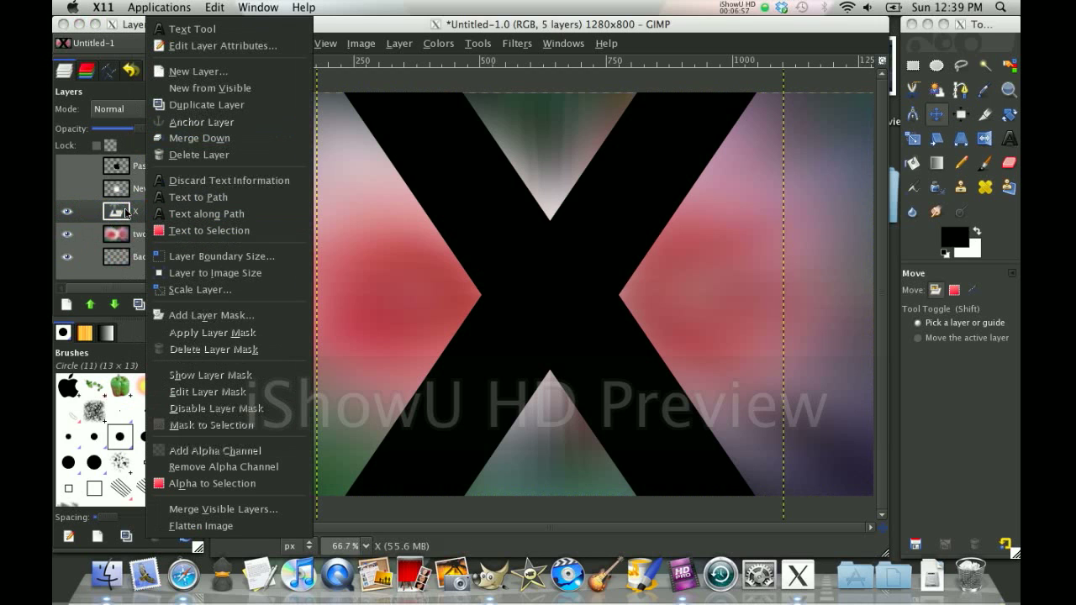
left_click(126, 213)
left_click_drag(126, 213, 126, 233)
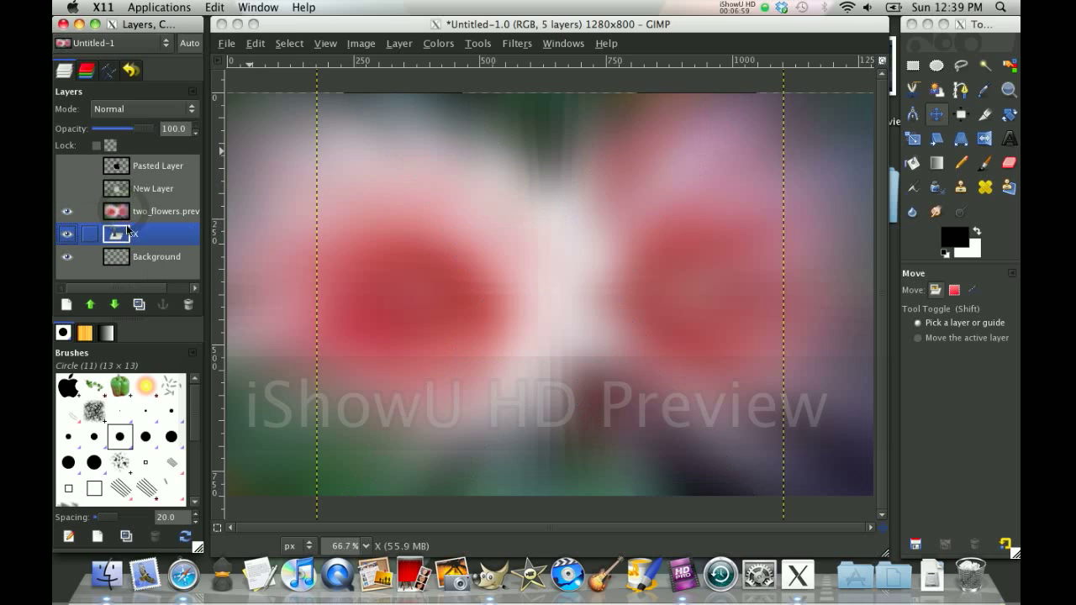
right_click(125, 237)
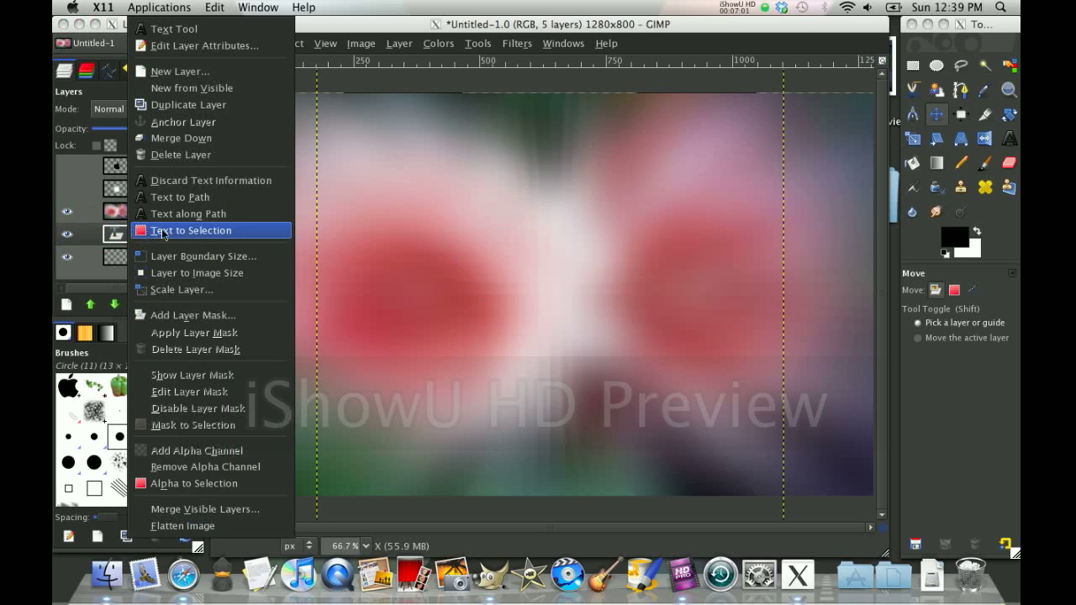
left_click(179, 484)
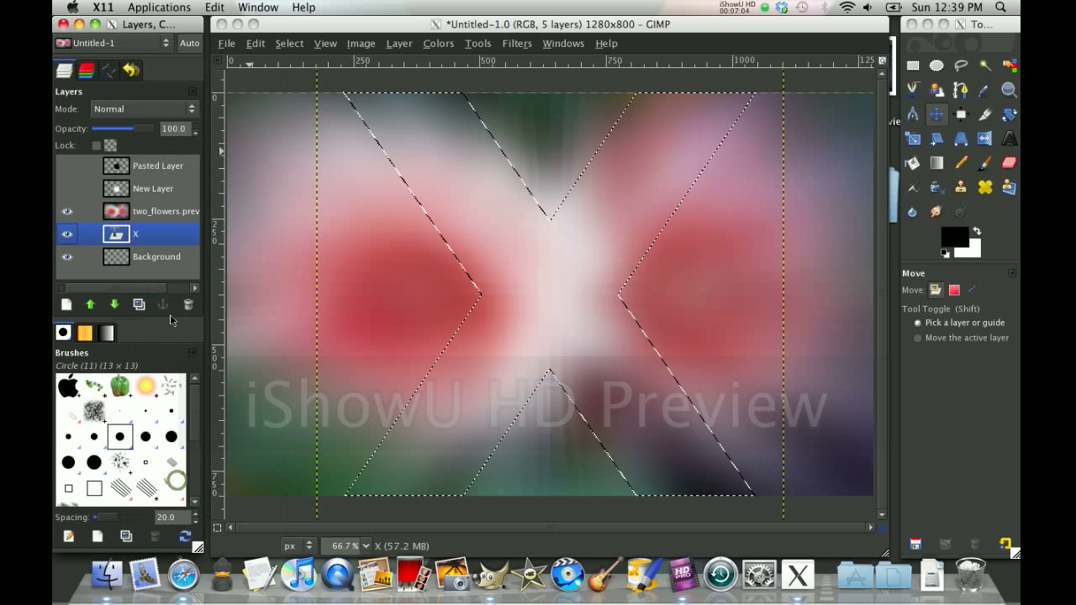
Invert the selection and clear the flower layer everywhere outside the X
left_click(138, 216)
right_click(138, 219)
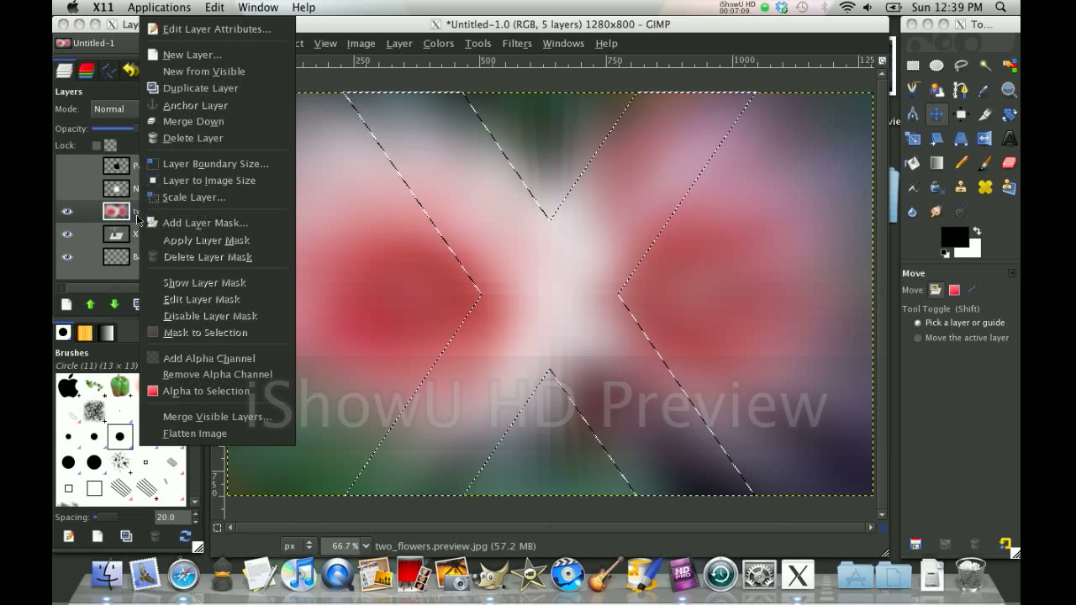
left_click(133, 214)
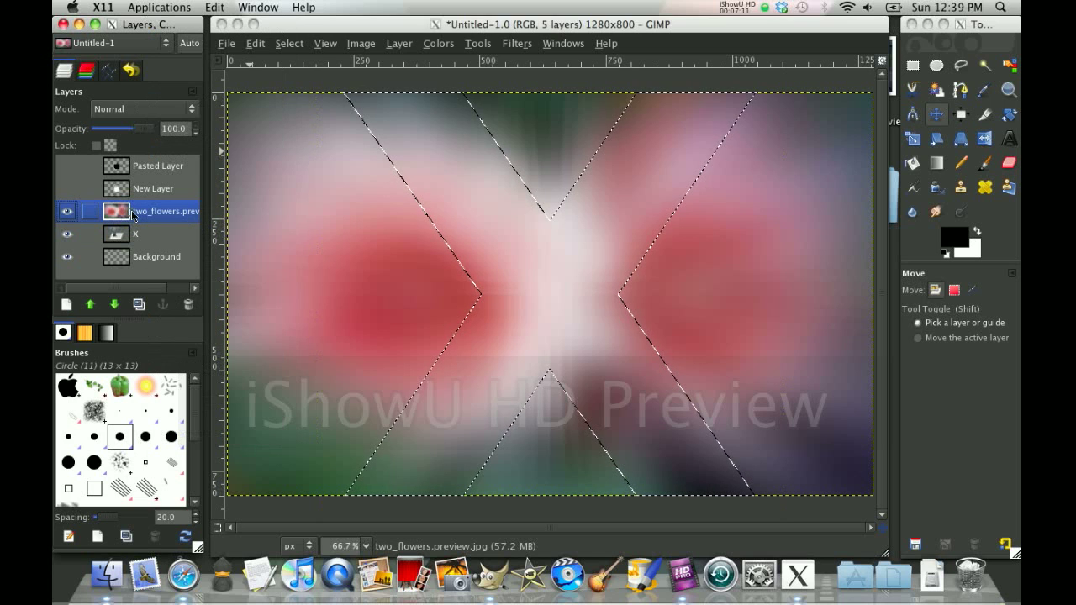
left_click(301, 47)
left_click(307, 97)
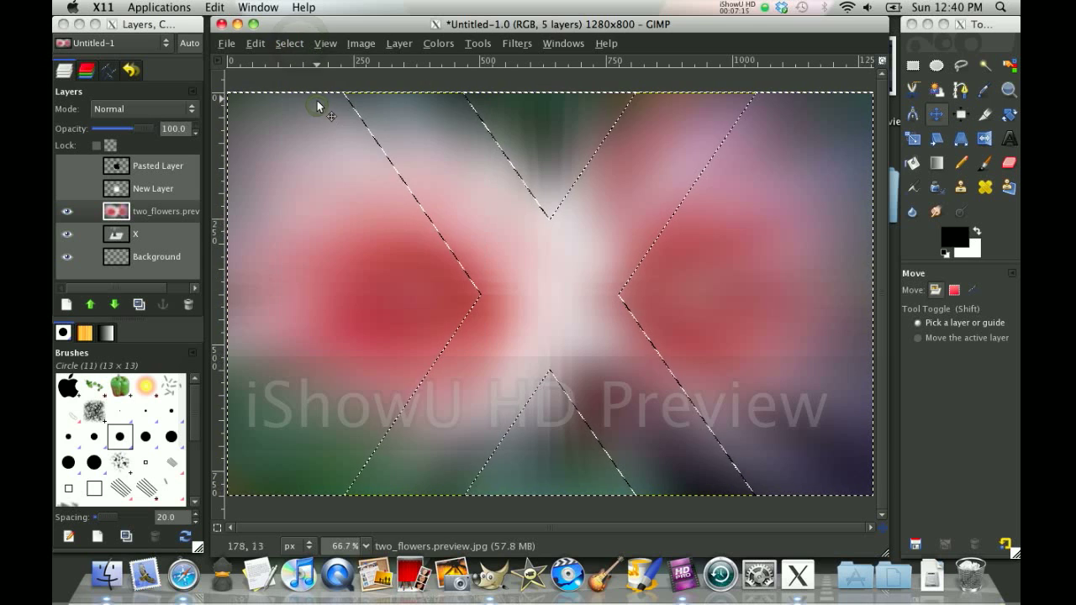
left_click(265, 47)
left_click(282, 264)
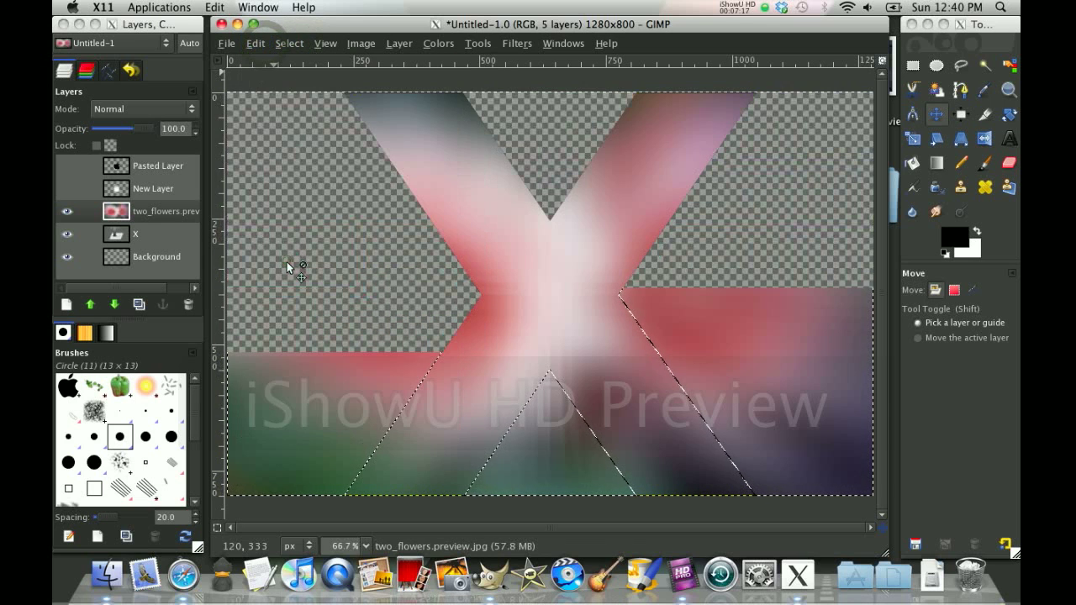
Remove the selection and make the X layer active
left_click(164, 234)
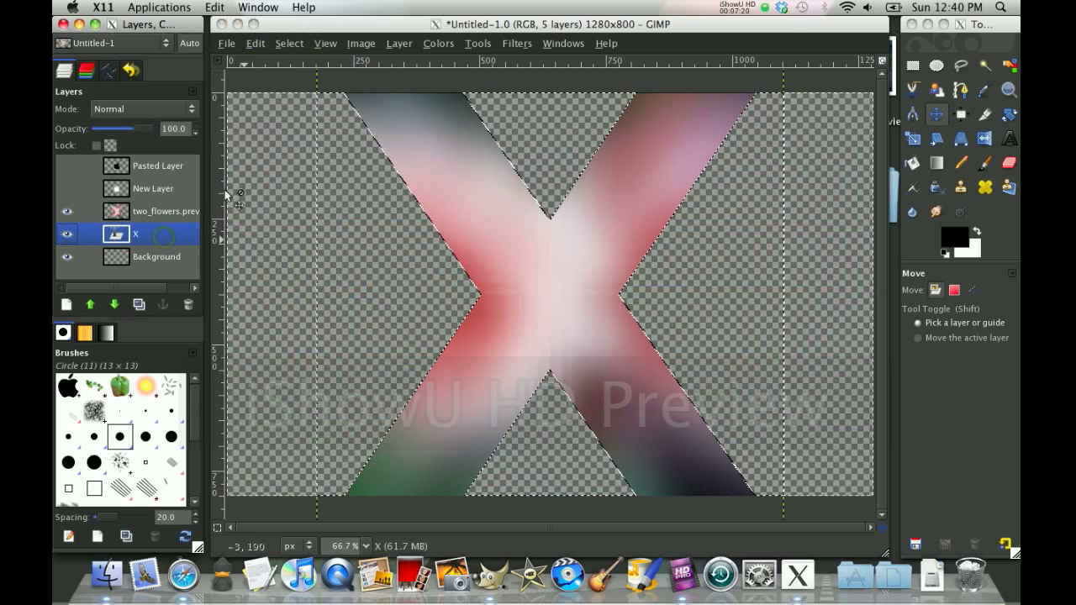
right_click(113, 244)
left_click(179, 231)
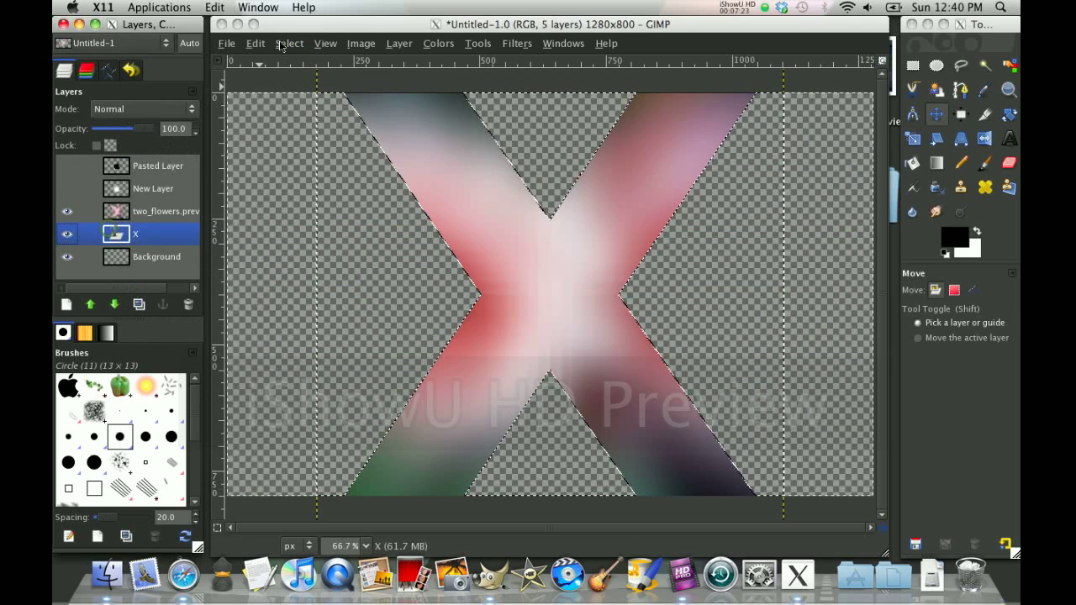
left_click(289, 43)
left_click(303, 80)
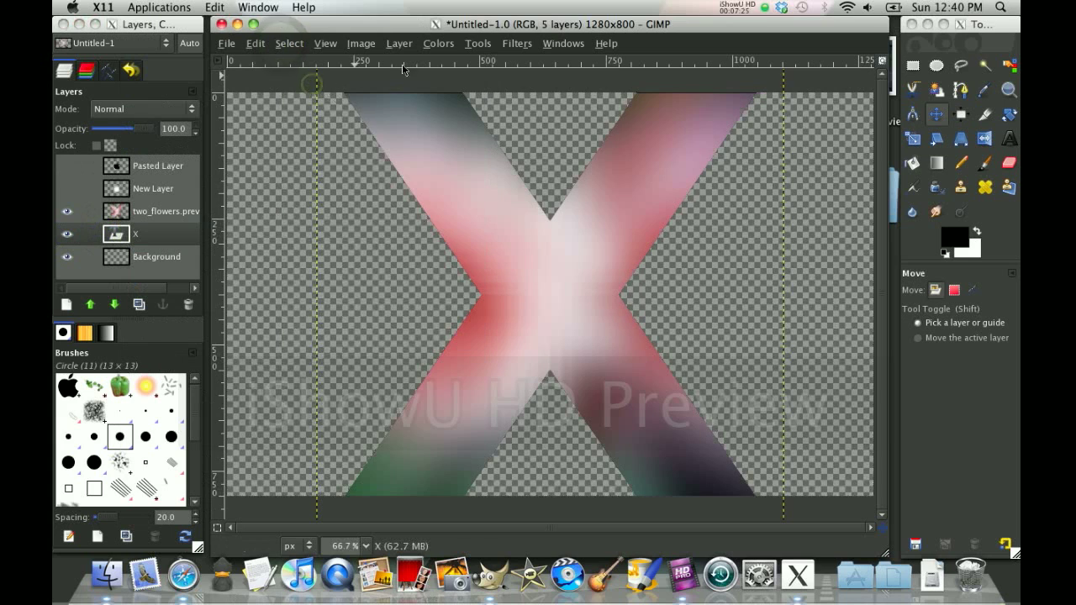
left_click(144, 237)
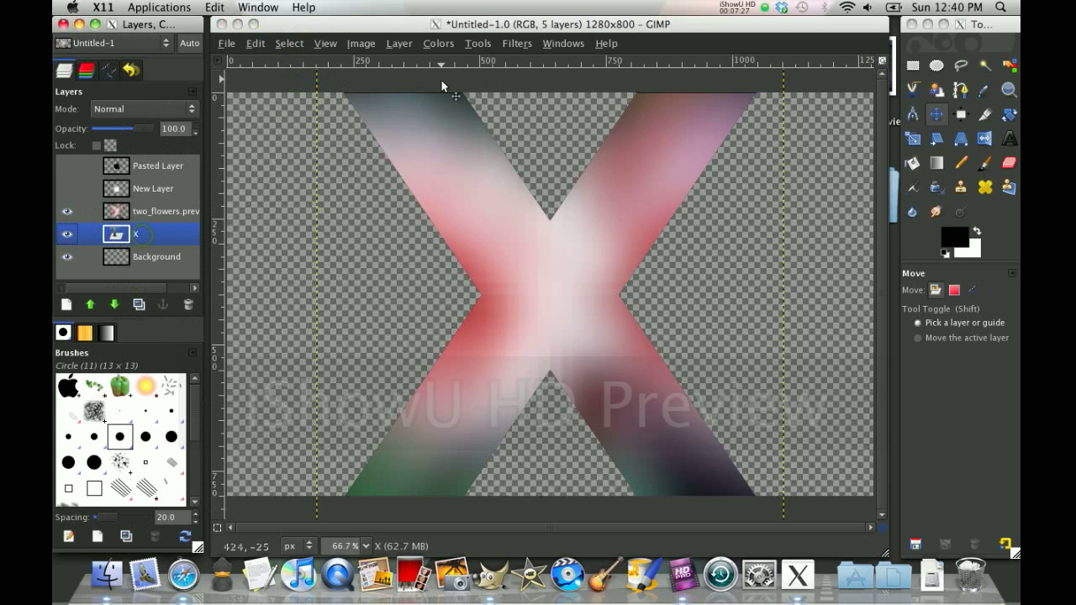
Gaussian-blur the black X layer at 100 px to form a soft shadow
left_click(516, 43)
mouse_move(572, 145)
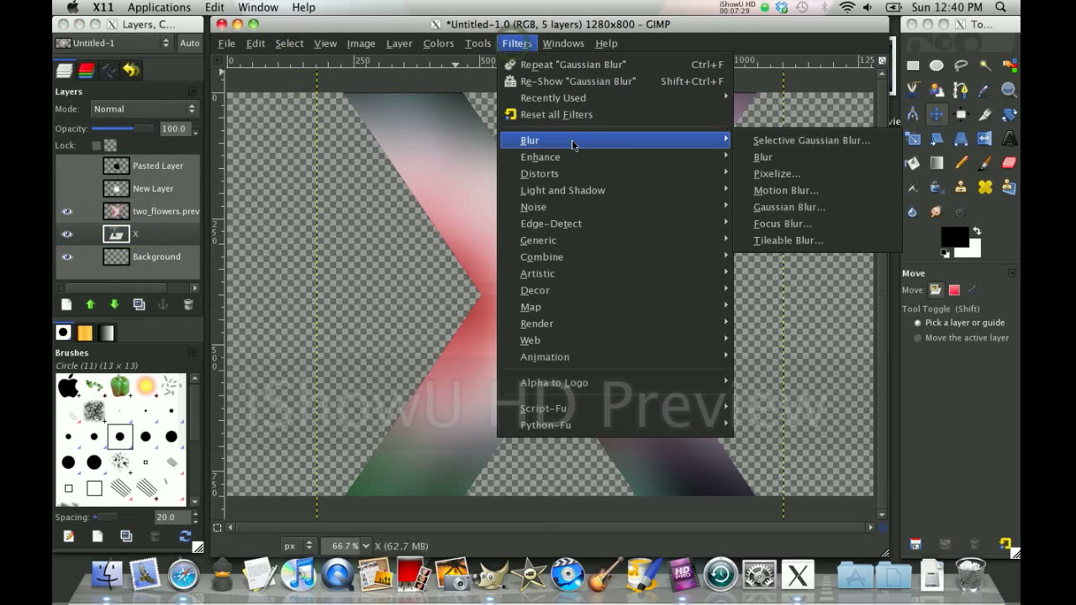
left_click(789, 207)
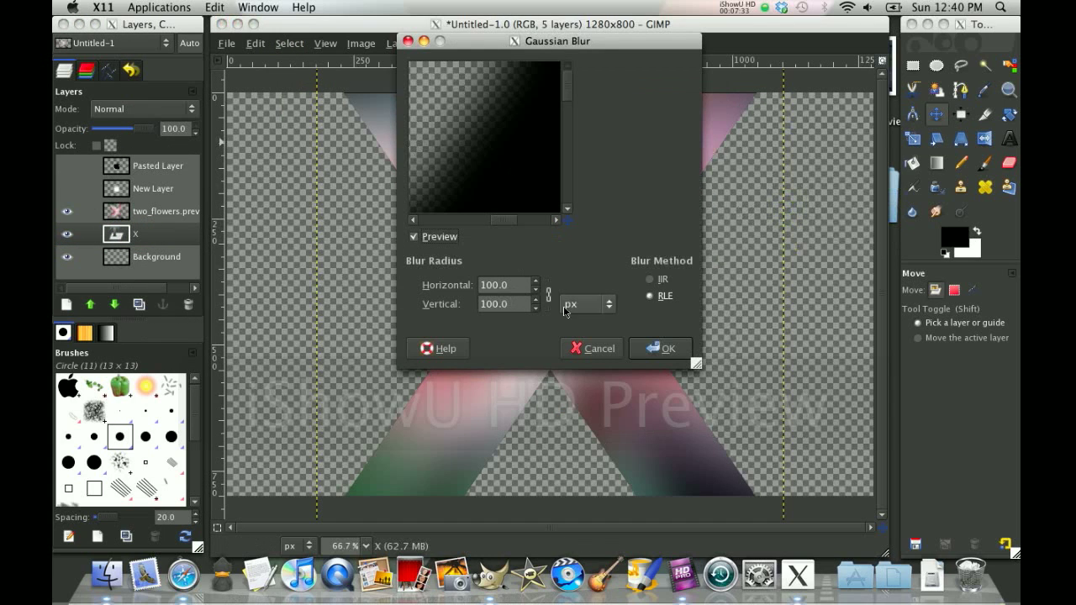
left_click(661, 348)
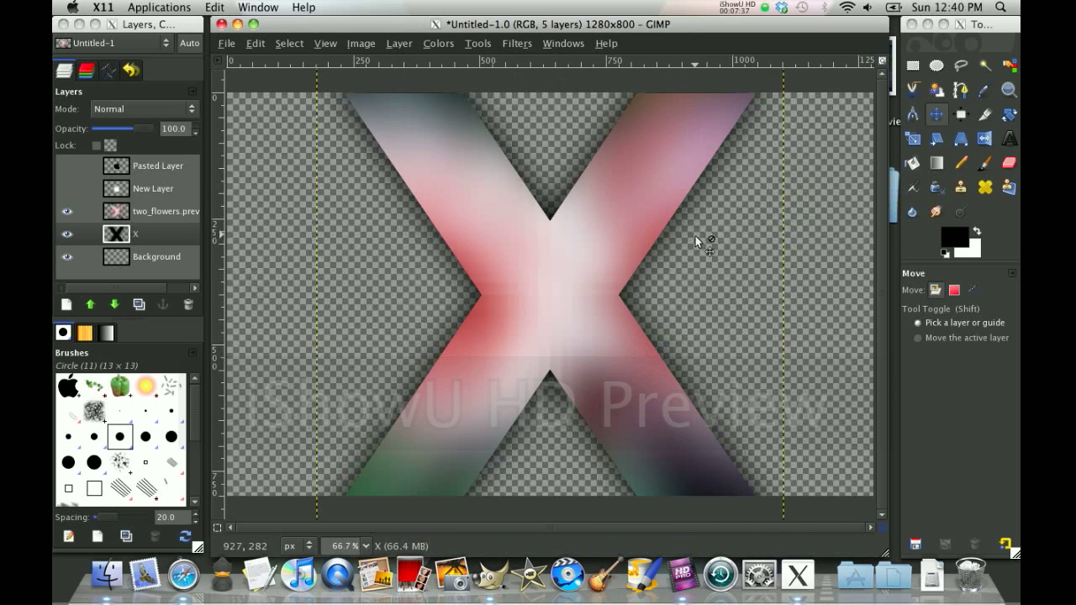
Show the white glow and Apple logo layers and link them together
left_click(68, 188)
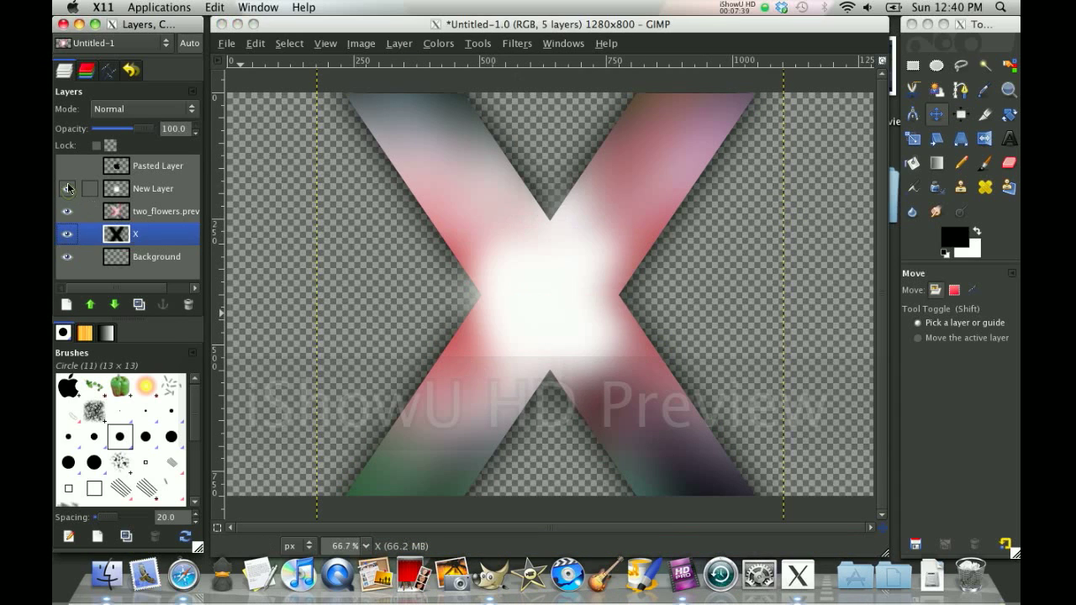
left_click(66, 166)
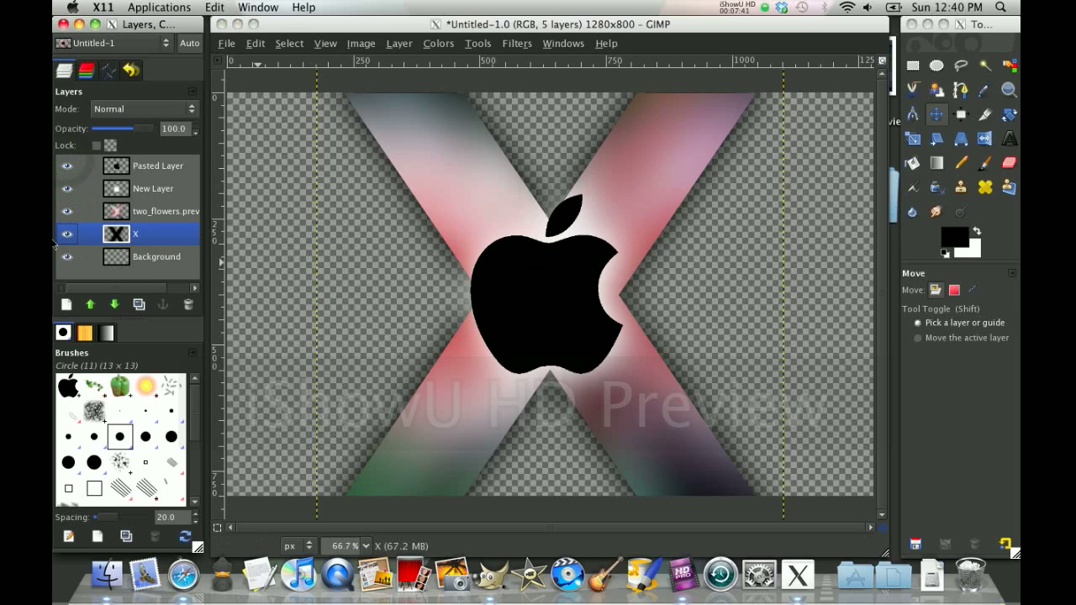
left_click(89, 165)
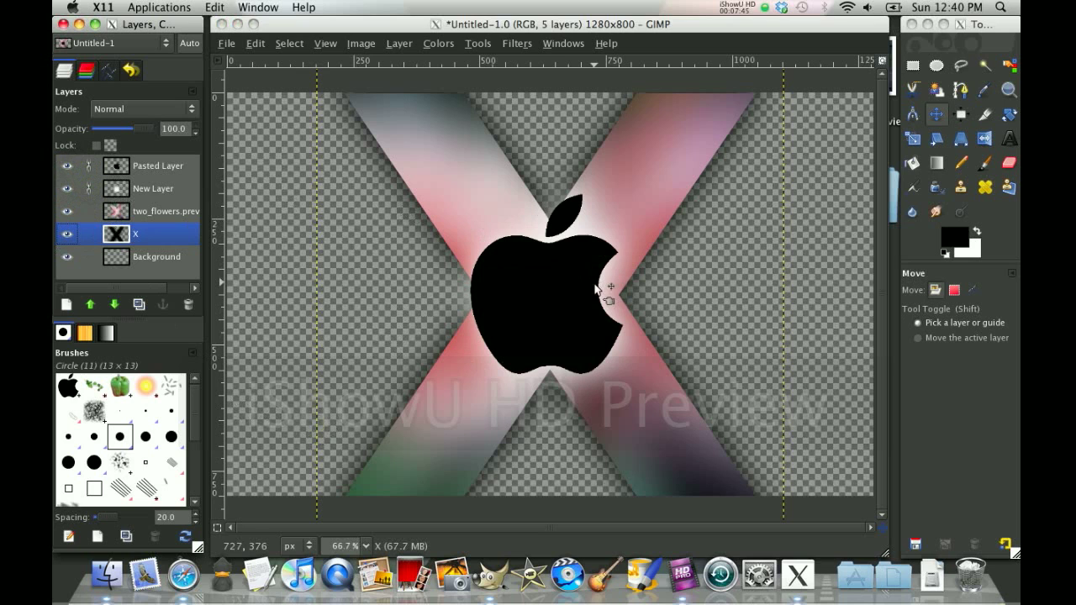
Move the linked apple and glow to the centre of the flower X
left_click_drag(506, 293, 529, 289)
left_click(529, 289)
mouse_move(553, 337)
left_mouse_down()
mouse_move(568, 338)
mouse_move(558, 331)
left_mouse_up()
left_click(558, 332)
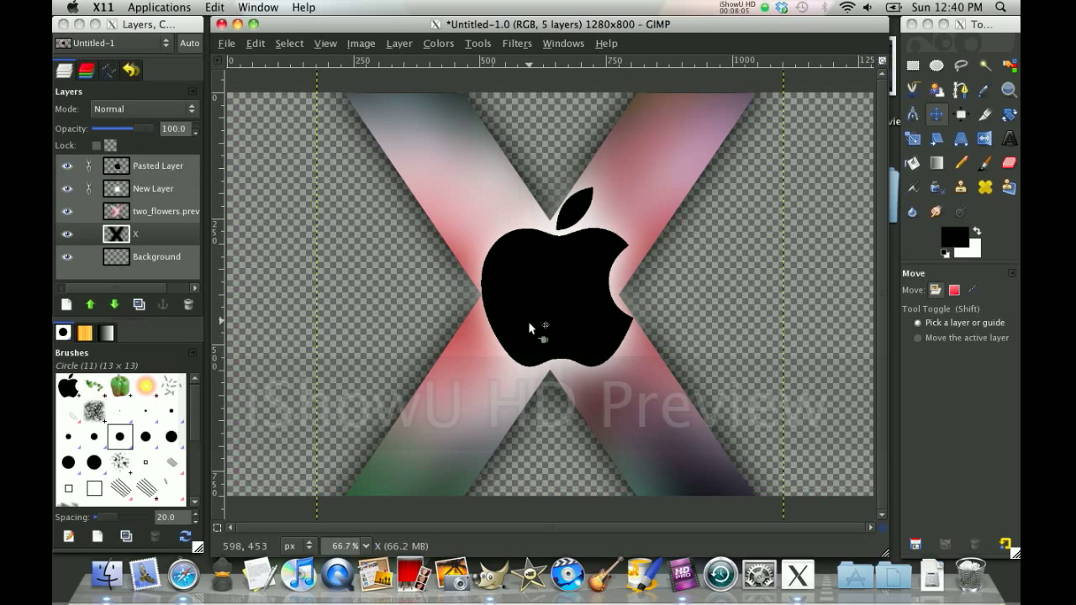
Enlarge the apple logo layer proportionally to about 345×407 px and nudge it down-right over the X
left_click(914, 140)
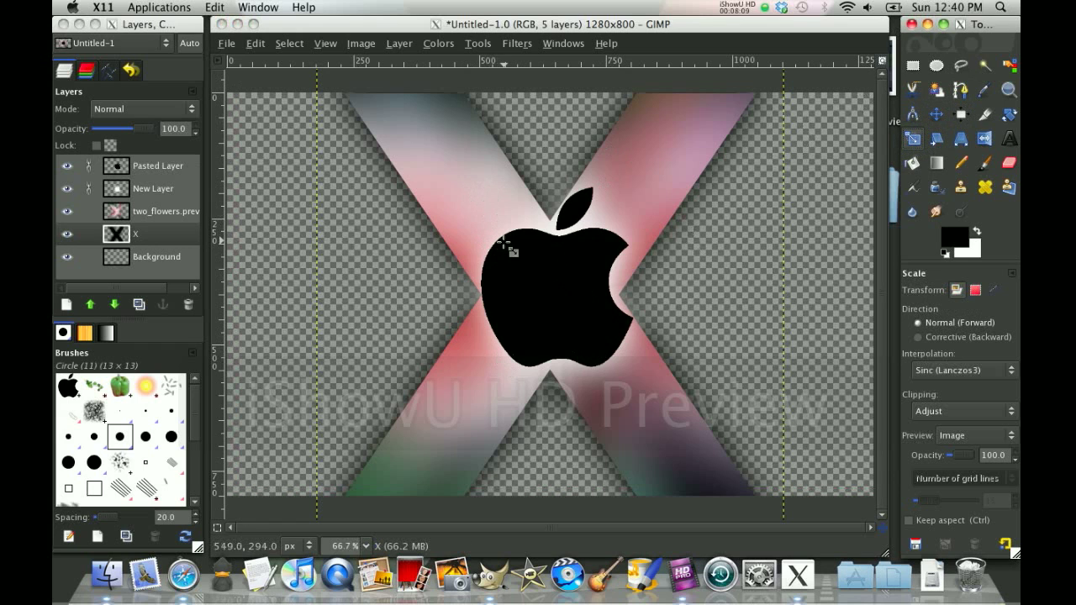
left_click(142, 165)
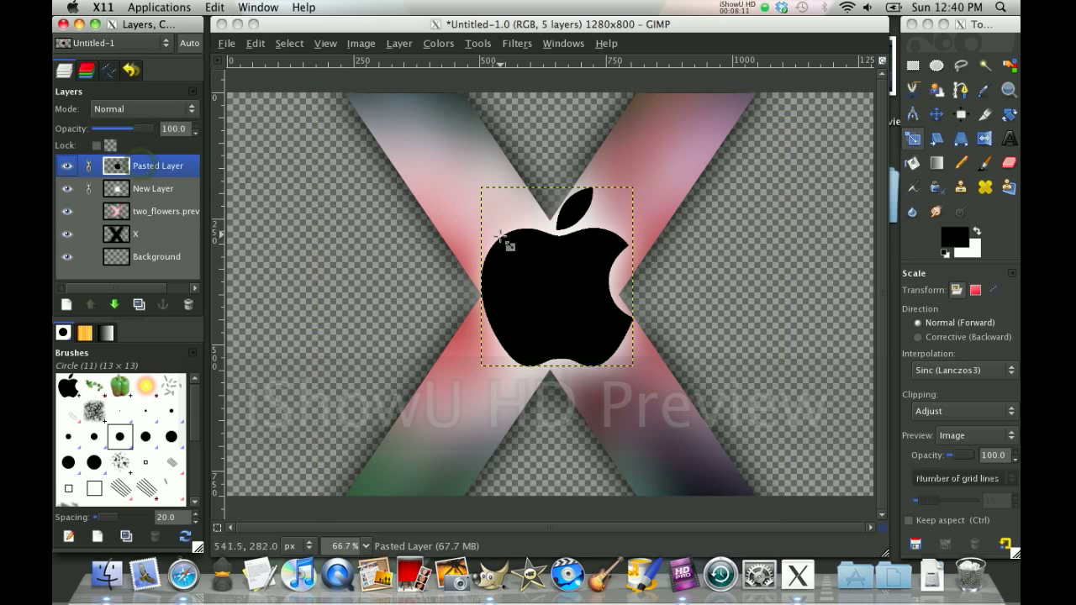
left_click(481, 222)
left_click_drag(480, 223, 511, 216)
key("ctrl")
left_click(291, 167)
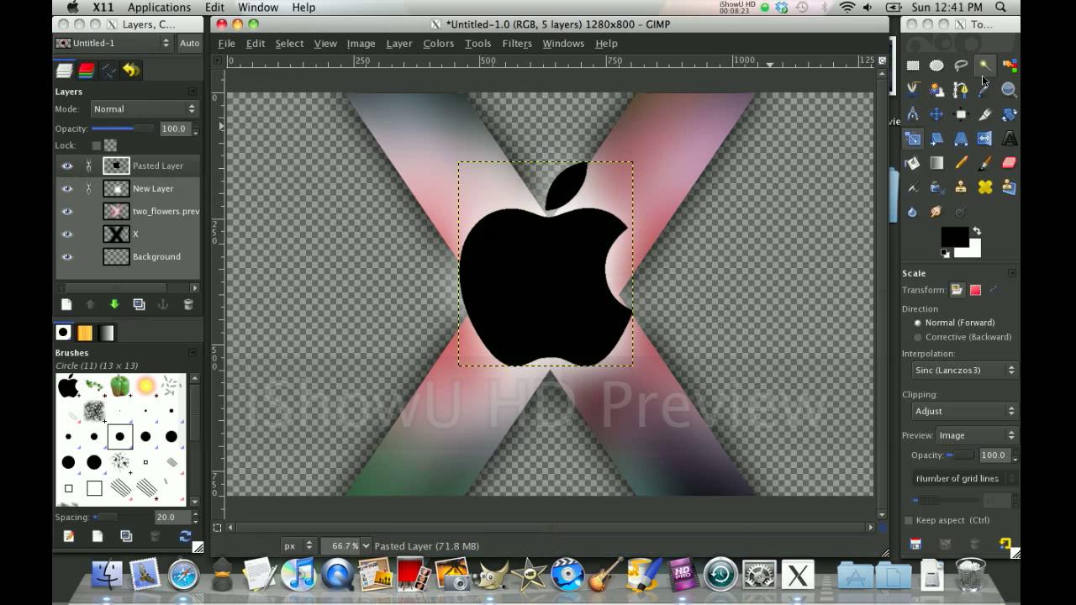
left_click(935, 113)
mouse_move(545, 293)
left_mouse_down()
mouse_move(558, 302)
mouse_move(552, 311)
left_mouse_up()
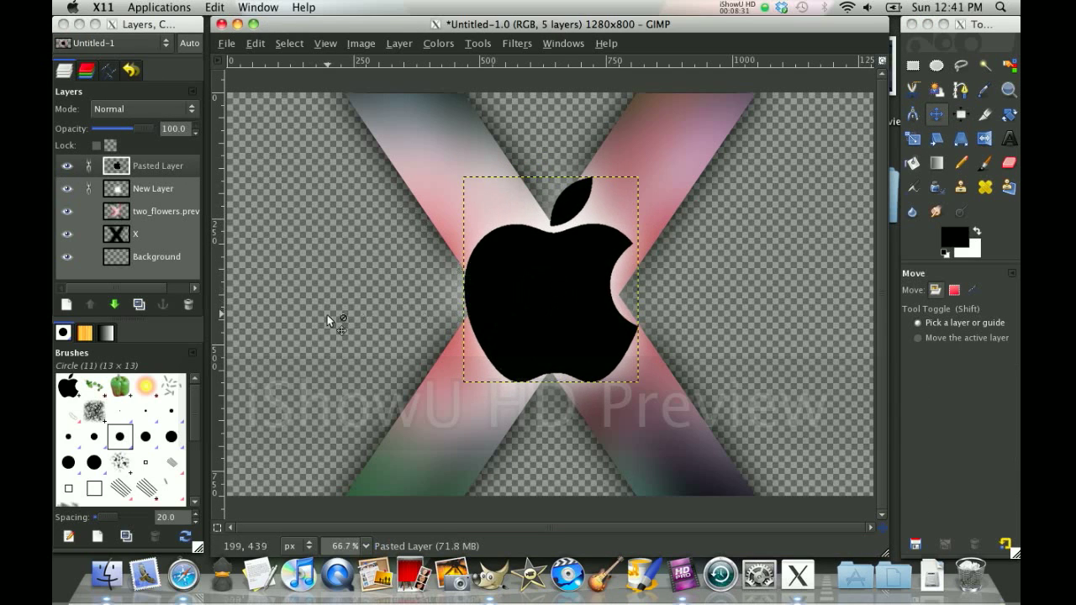
Bucket-fill the Background layer with dark grey #343434
left_click(145, 255)
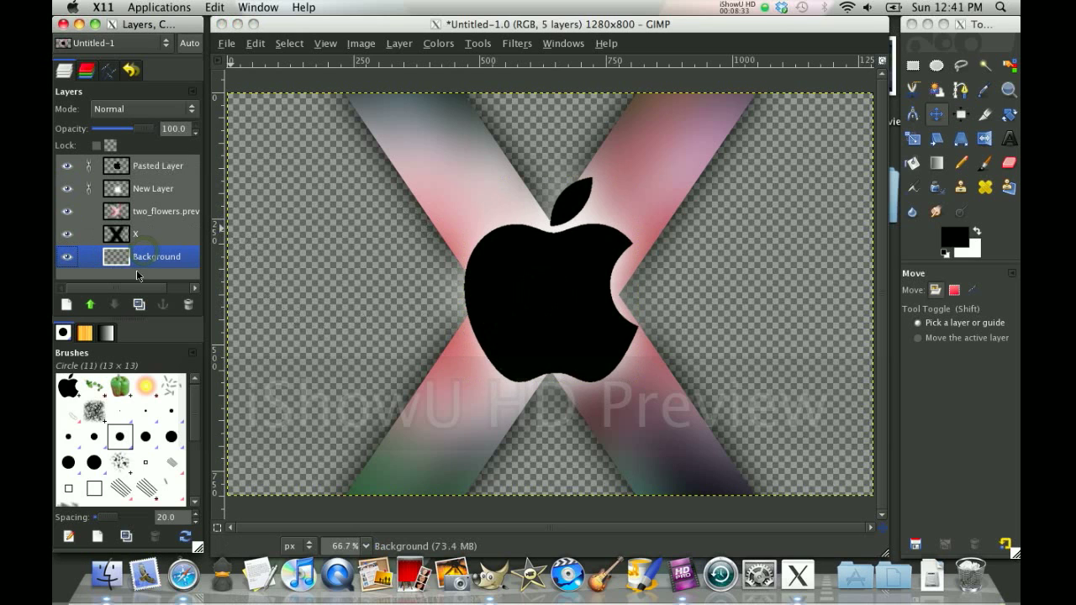
left_click(913, 160)
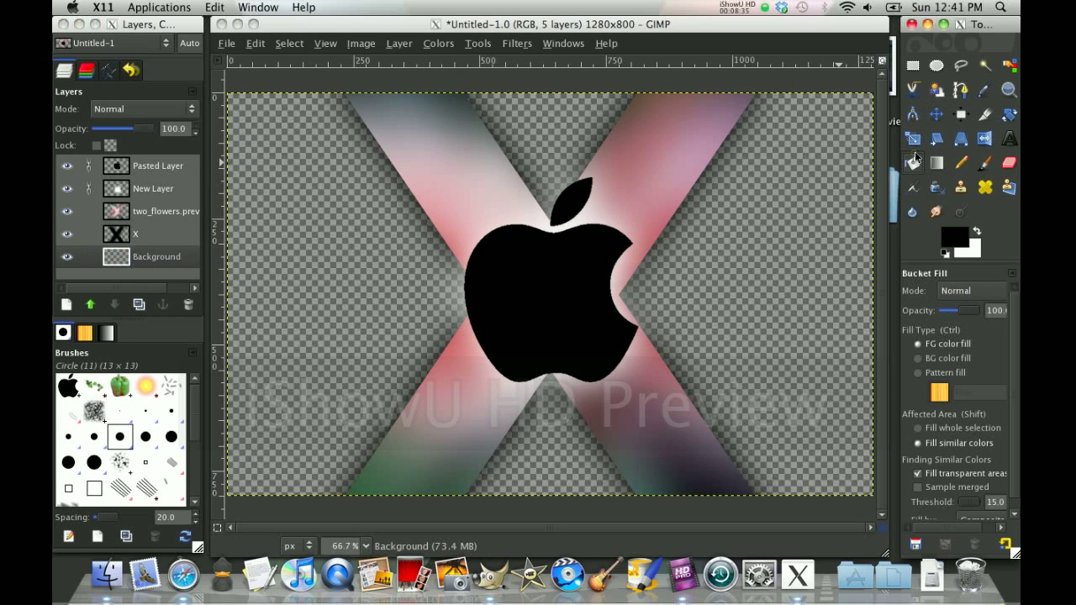
left_click(946, 236)
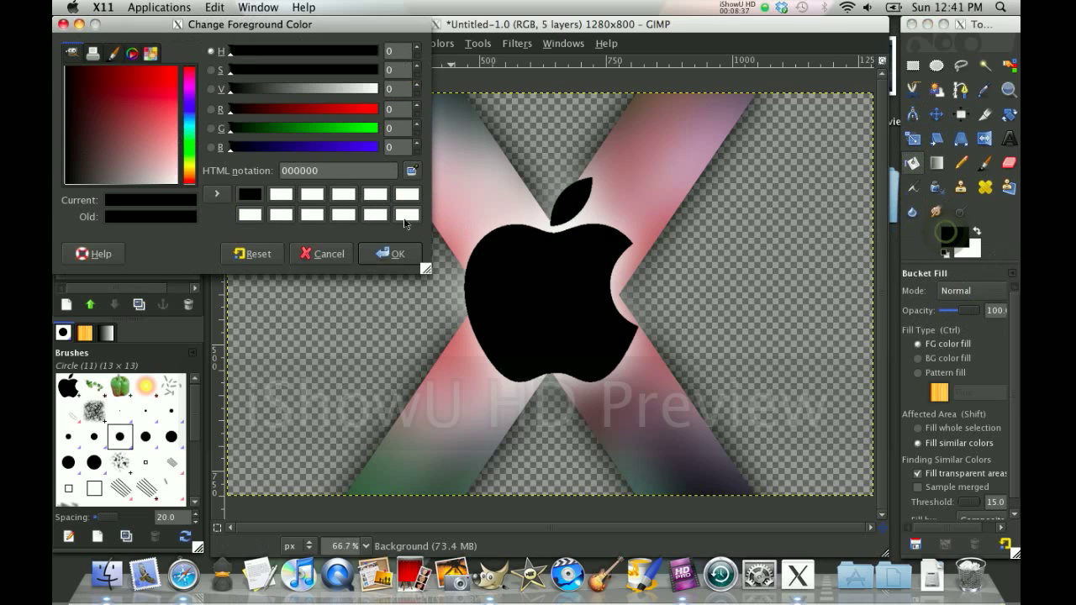
left_click(324, 170)
type("343434")
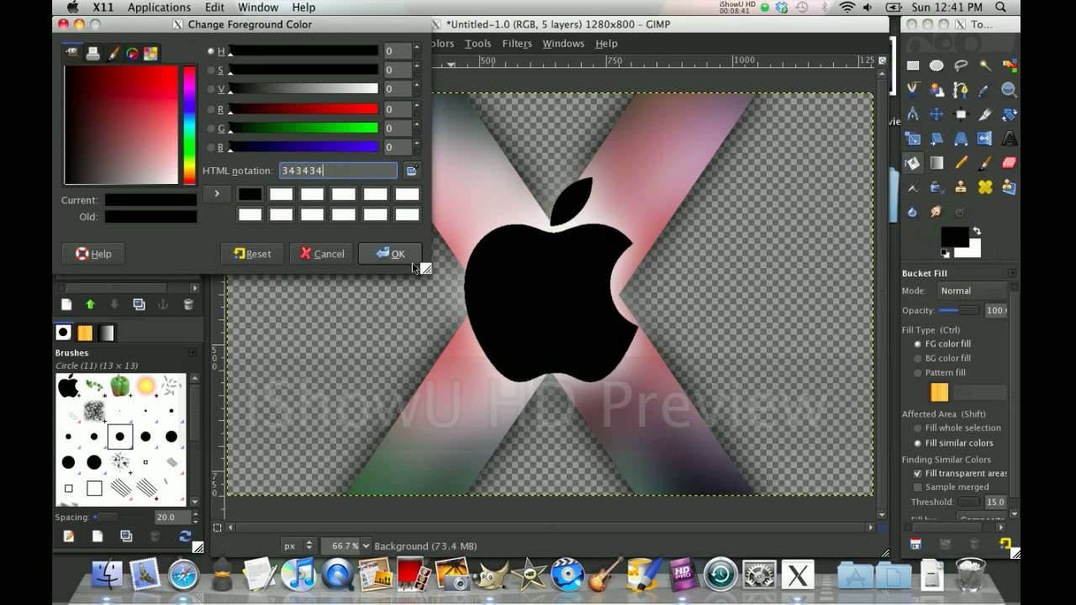
left_click(411, 265)
left_click(384, 273)
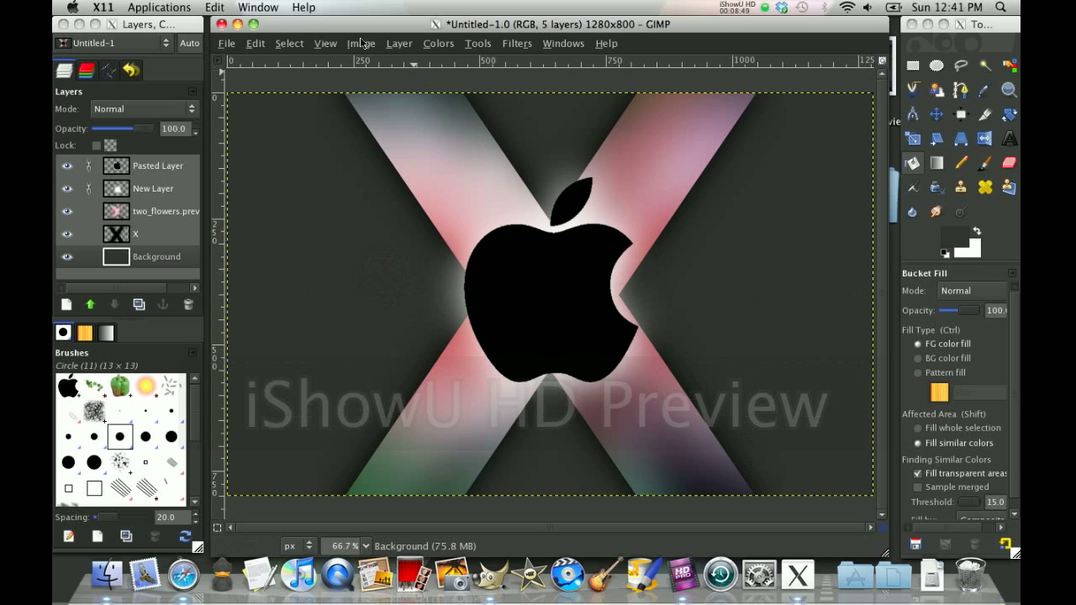
Use Save As to store the image as Untitled.xcf in the Desktop folder
key("super+h")
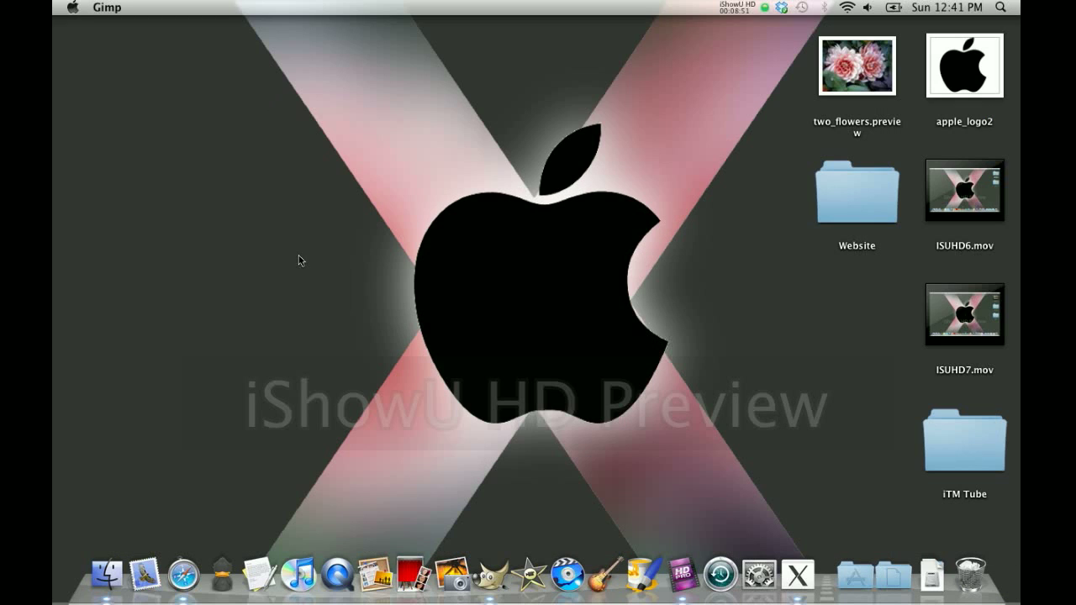
left_click(508, 588)
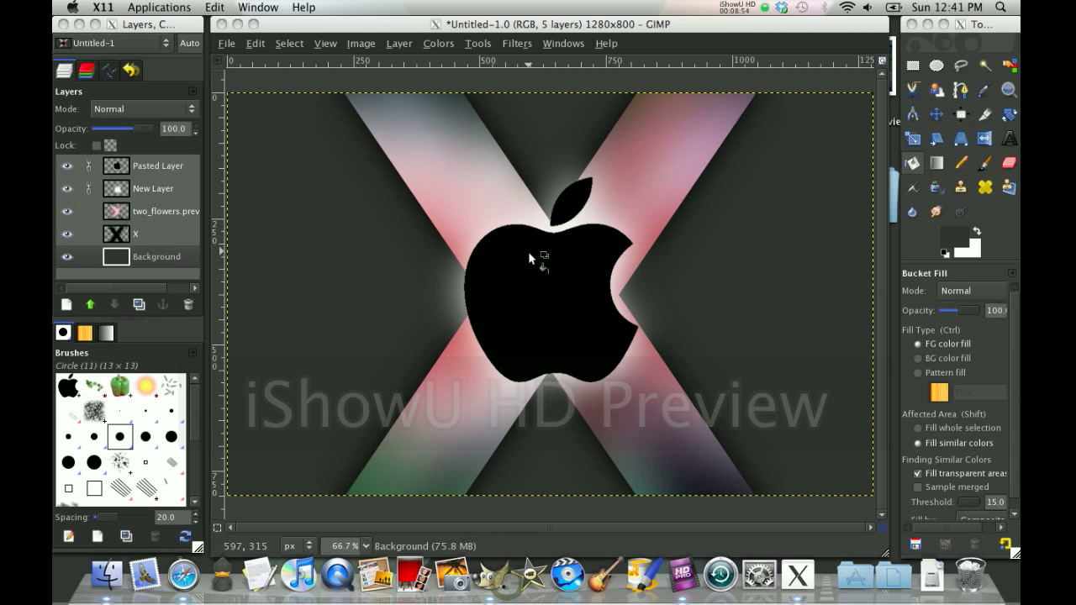
left_click(234, 47)
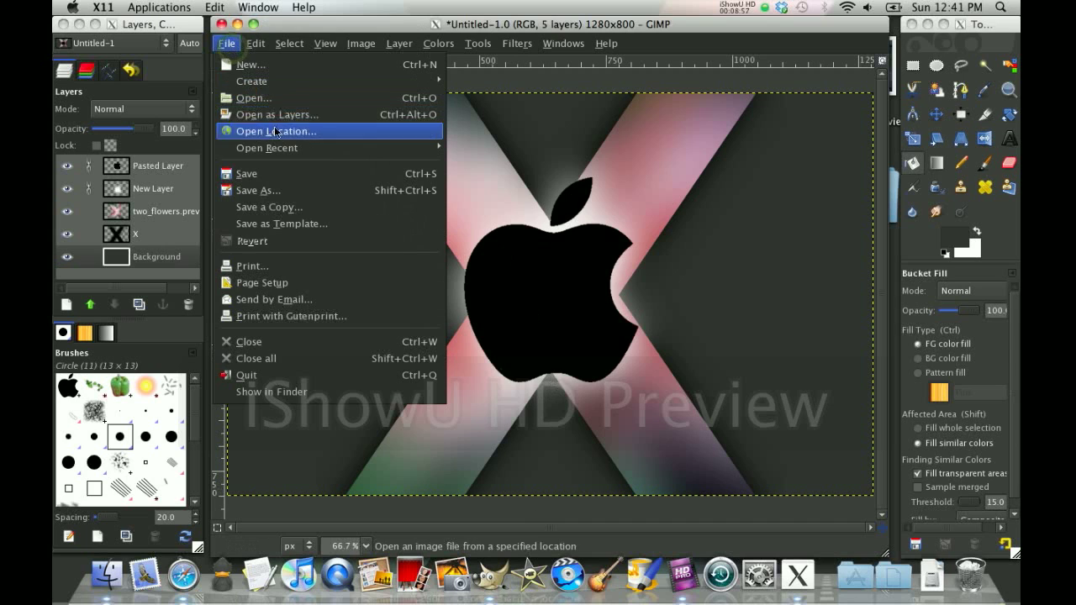
left_click(285, 191)
left_click(450, 308)
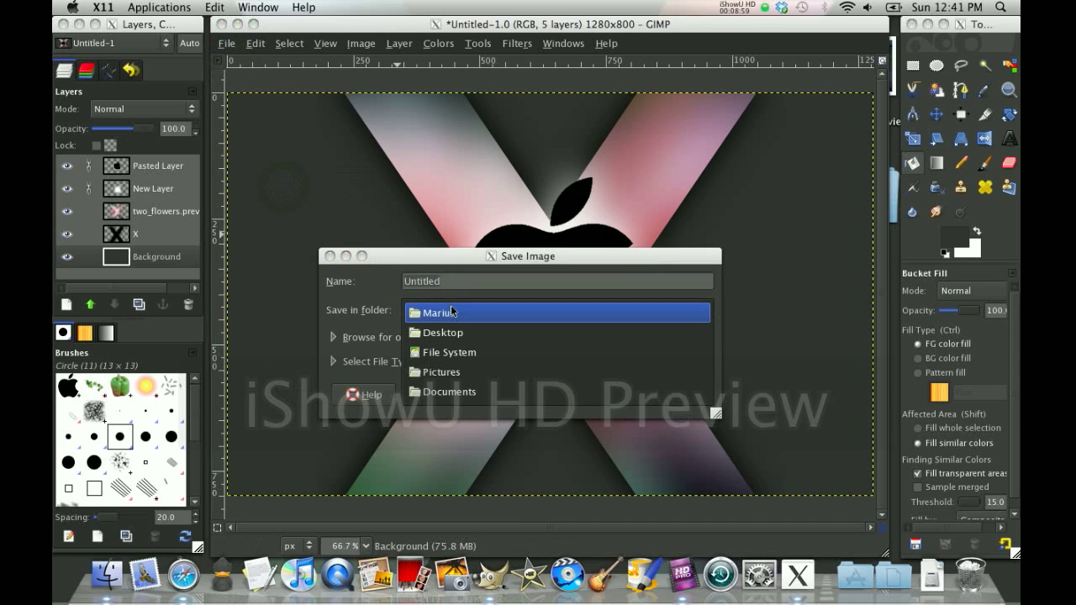
left_click(467, 336)
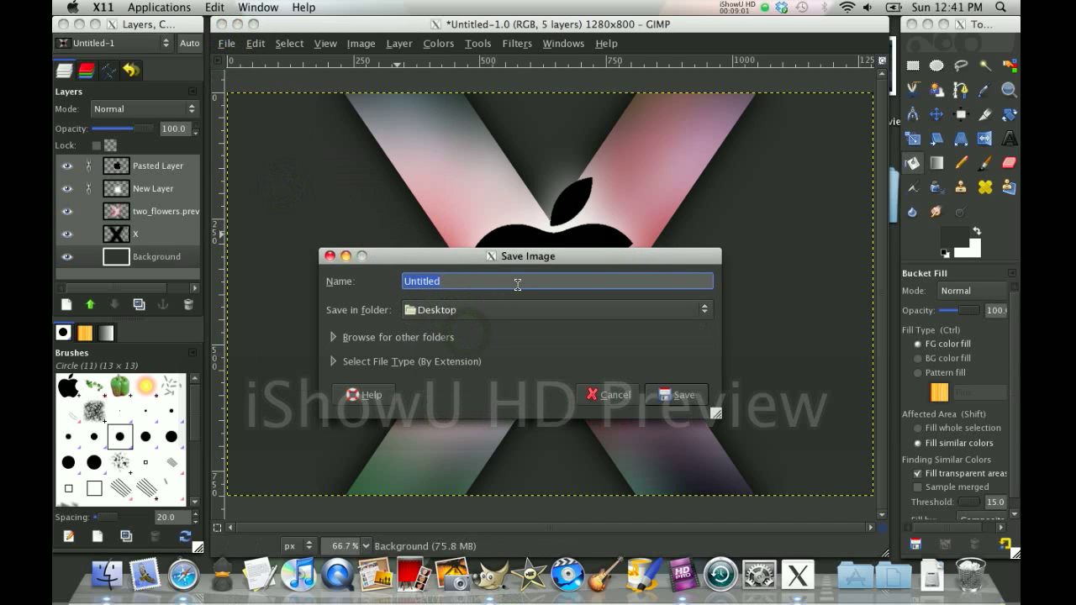
left_click(693, 390)
Export a flattened Untitled.jpg at JPEG quality 81 to the Desktop and open it in Preview
left_click(226, 43)
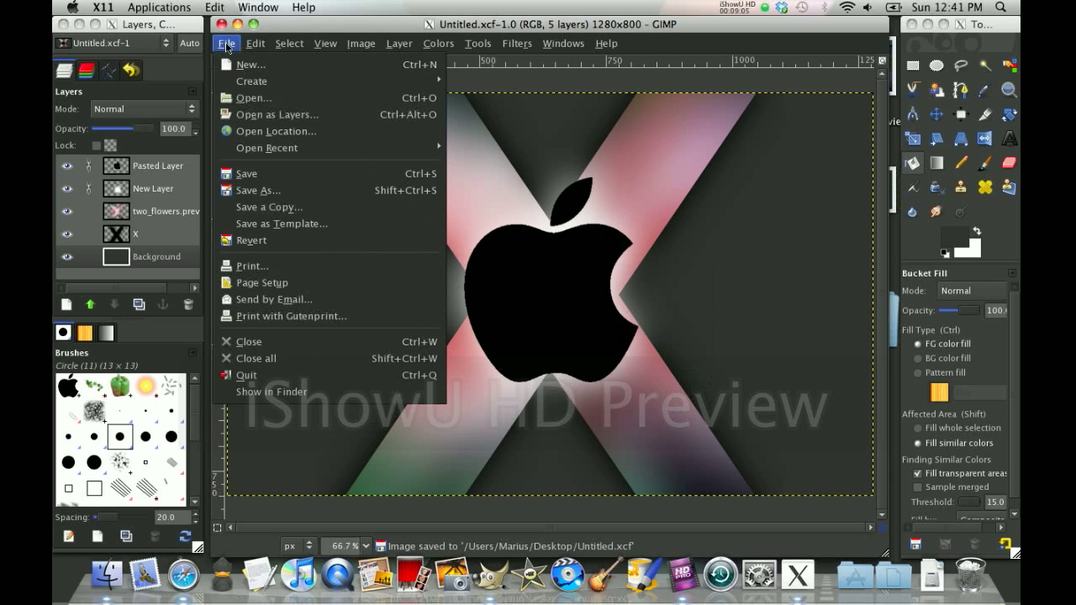
left_click(261, 190)
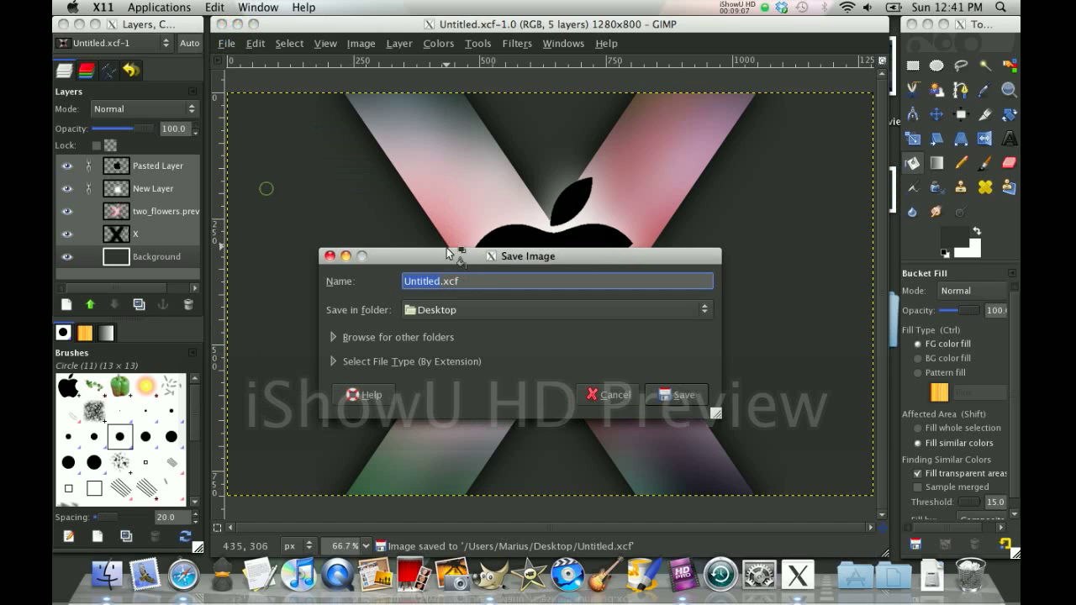
key("End")
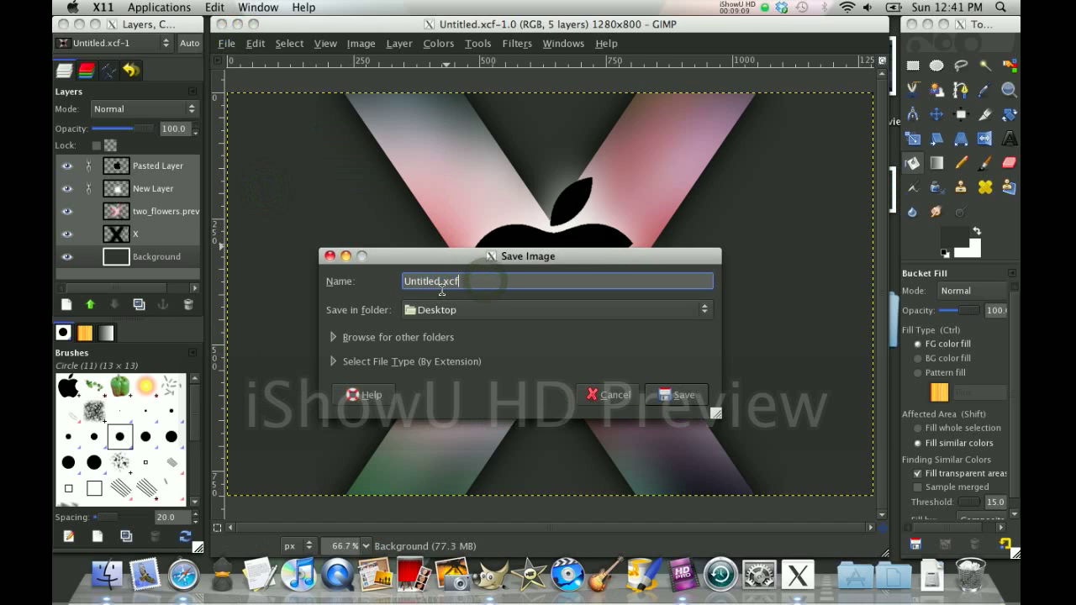
double_click(441, 283)
type("jpg")
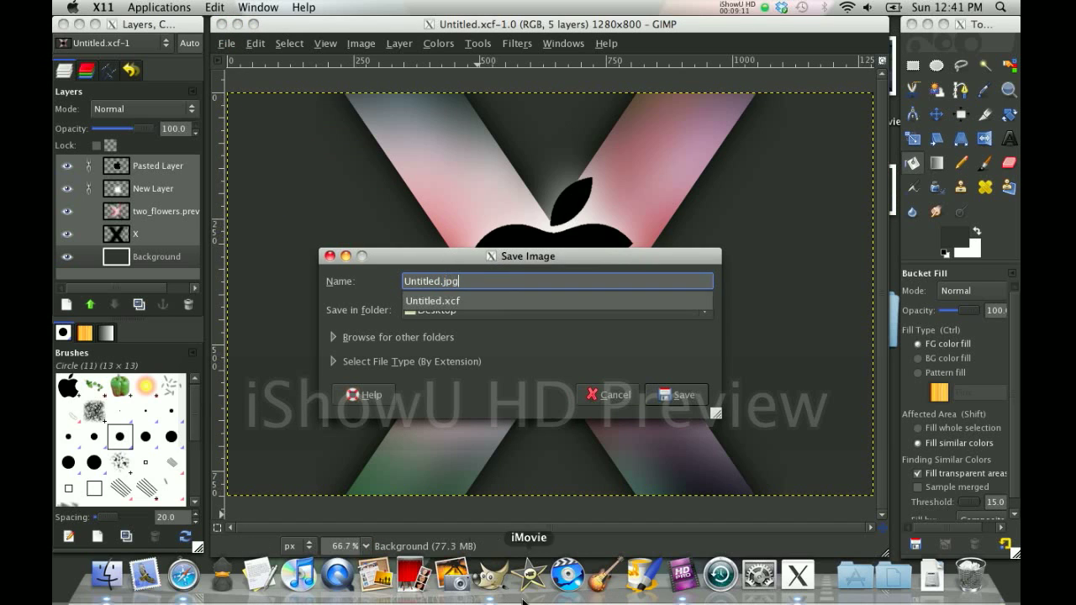
left_click(657, 392)
left_click(628, 424)
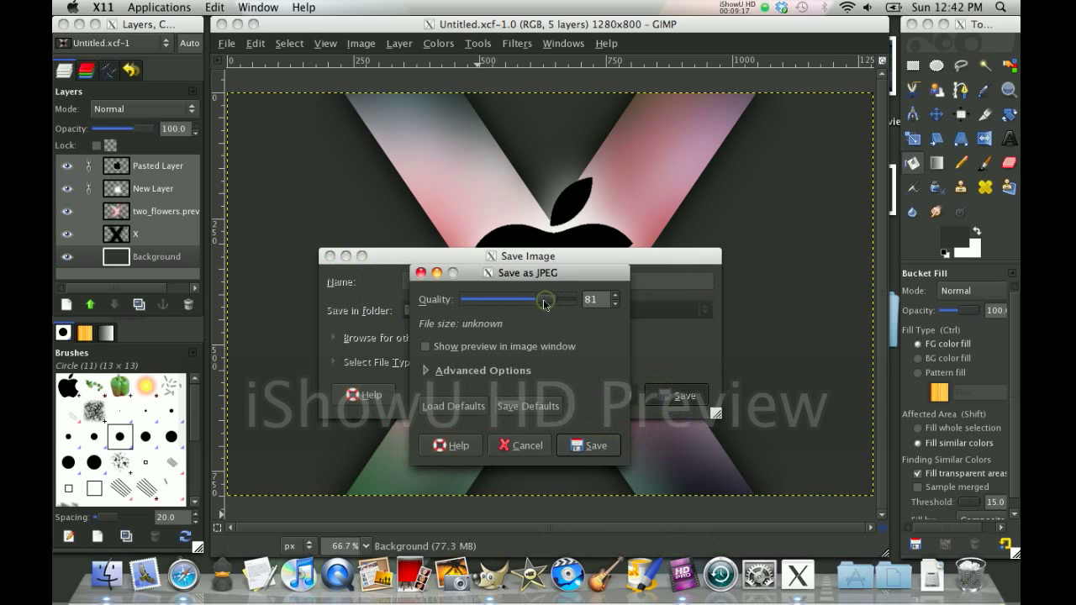
left_click(590, 446)
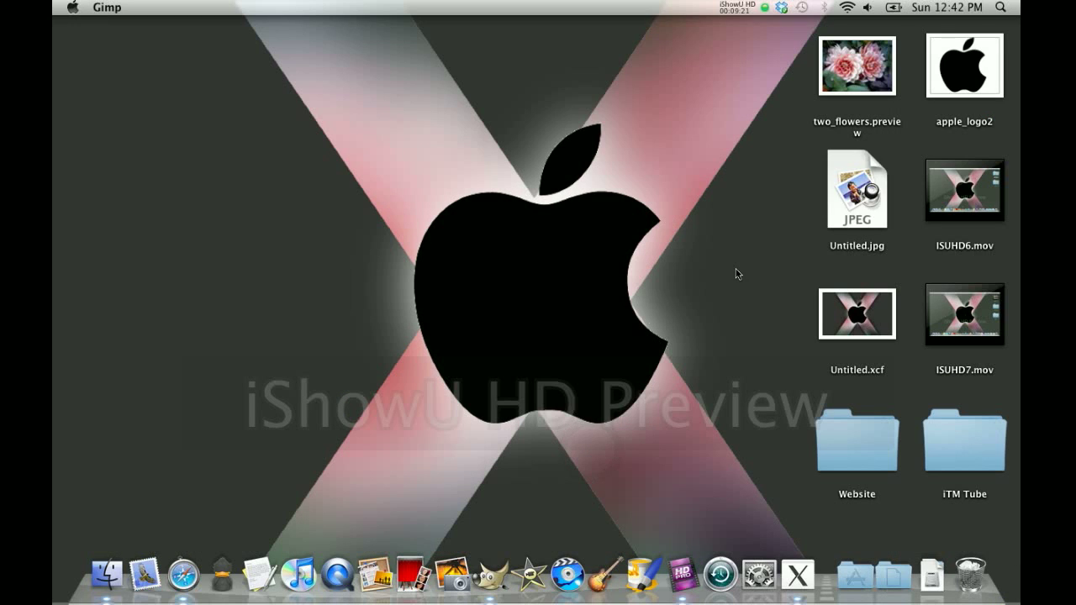
key("super+h")
double_click(865, 189)
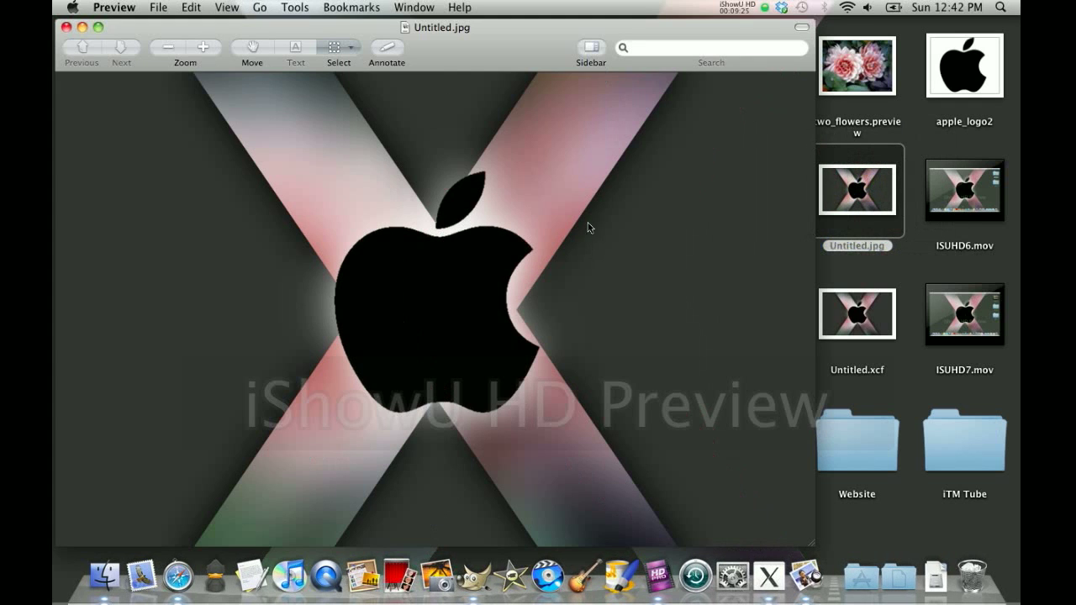
Close Preview, choose Untitled from the Desktop folder as desktop background, and close the settings
left_click(67, 27)
right_click(252, 85)
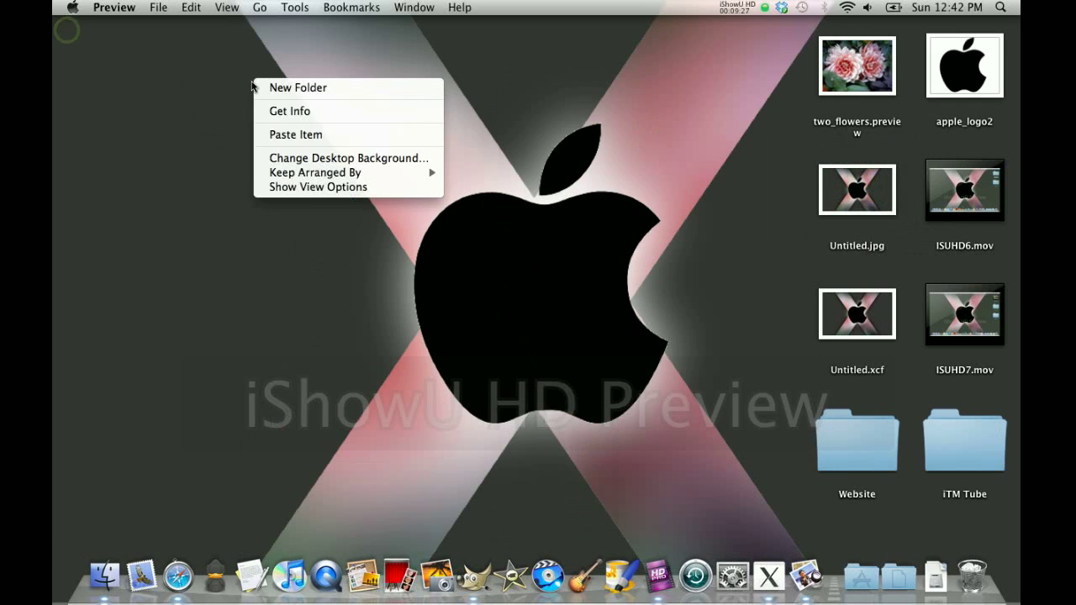
left_click(329, 158)
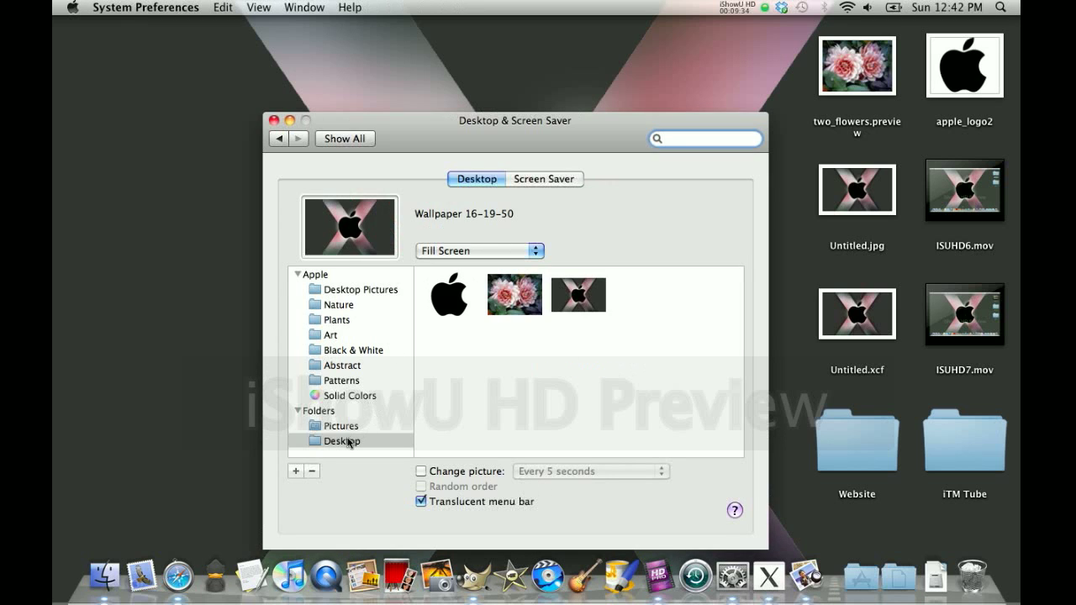
left_click(344, 447)
left_click(578, 292)
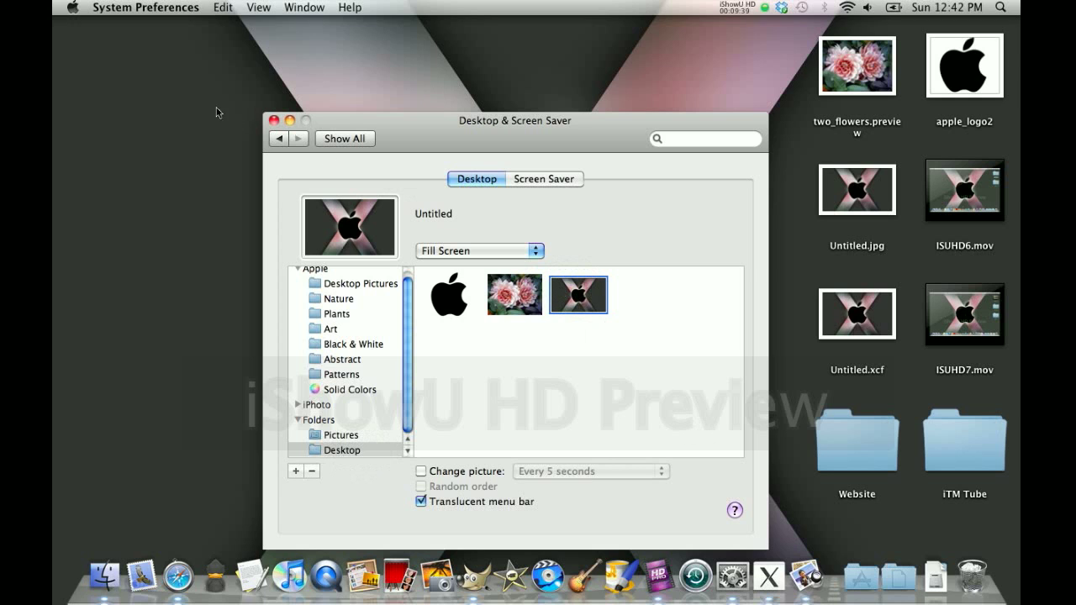
left_click(273, 121)
left_click(331, 131)
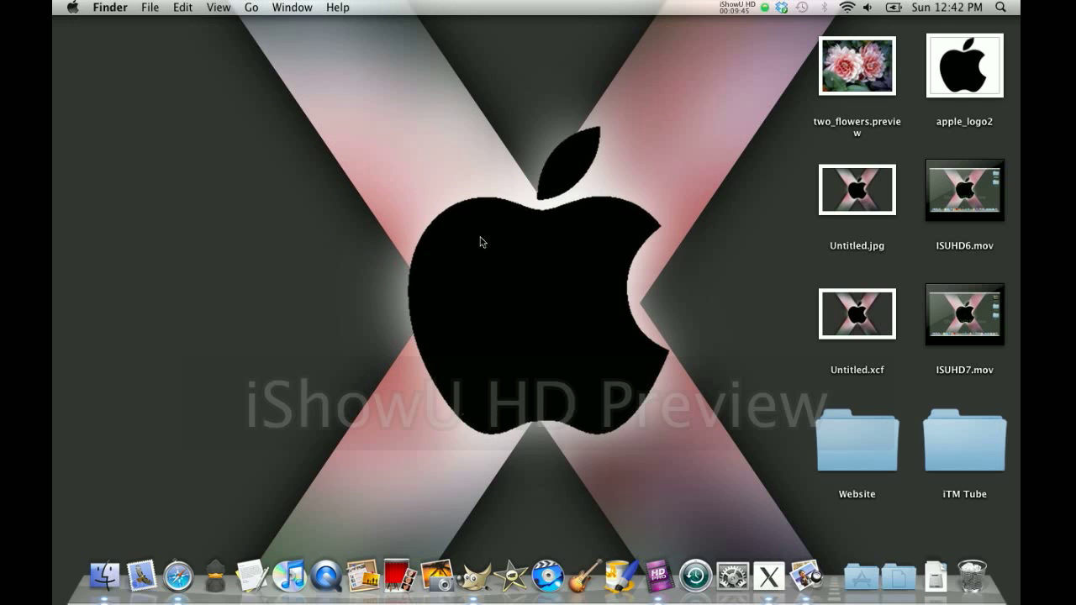
left_click_drag(544, 205, 547, 306)
mouse_move(480, 76)
left_mouse_down()
mouse_move(548, 188)
mouse_move(484, 80)
left_mouse_up()
mouse_move(564, 295)
left_mouse_down()
mouse_move(504, 15)
mouse_move(567, 296)
left_mouse_up()
left_click(756, 10)
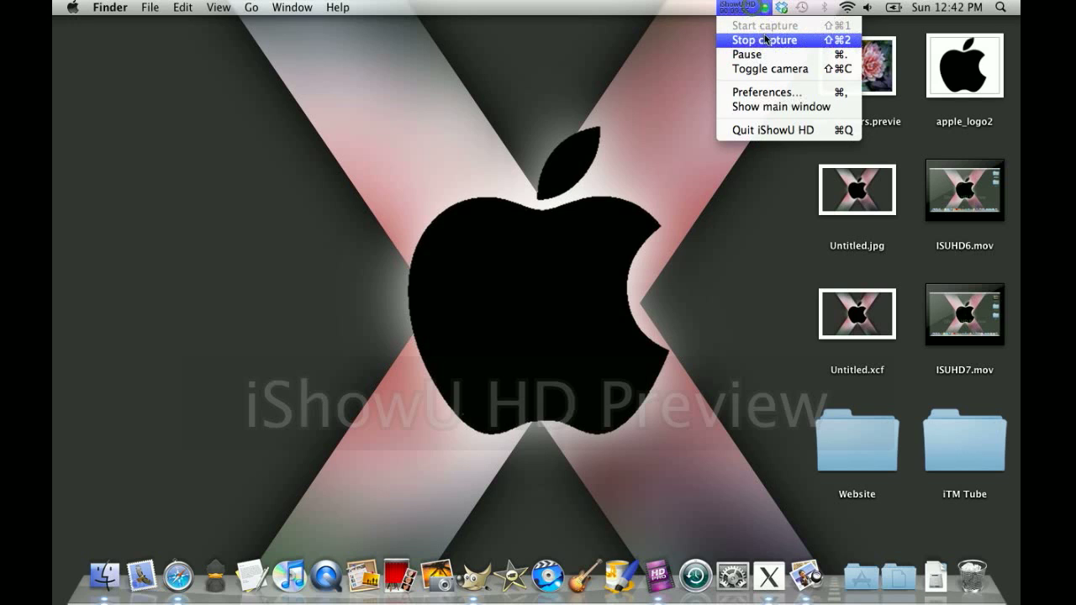